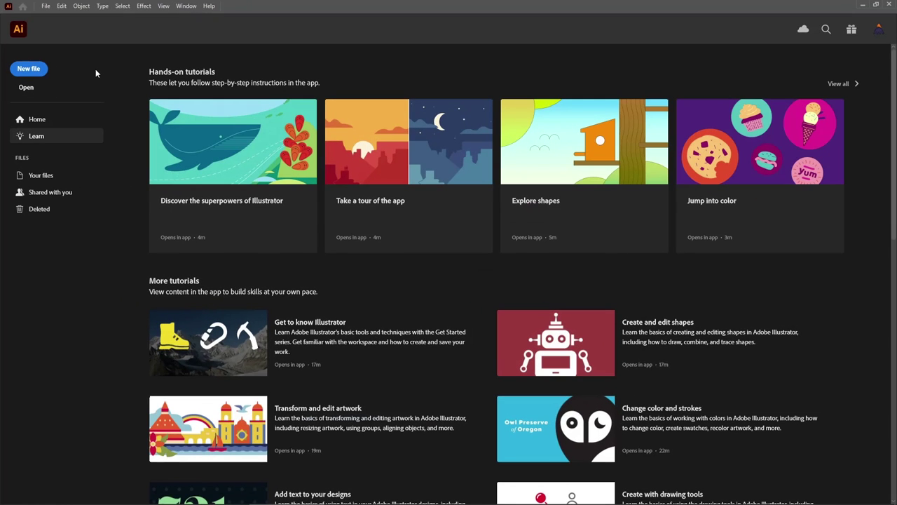
# Step: Start a new document measured in pixels, with a width of 850 px and a height of 850 px
pyautogui.click(40, 70)
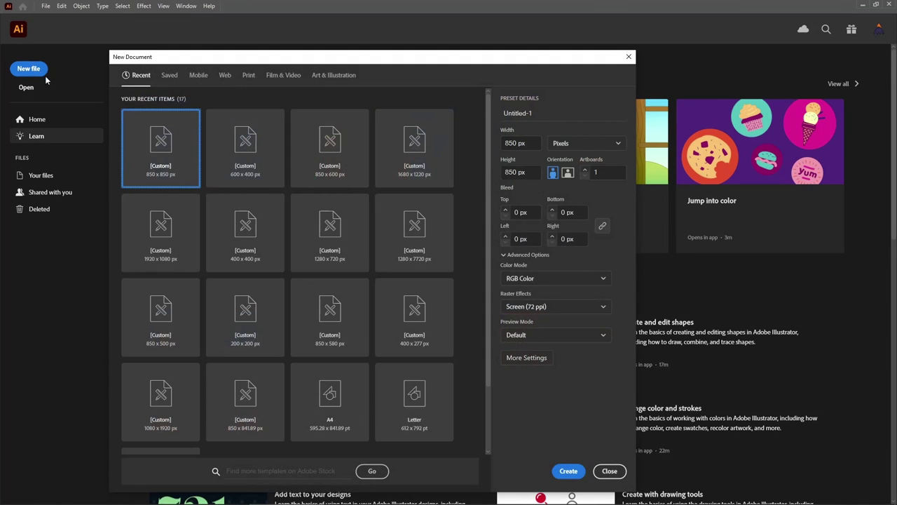
pyautogui.click(577, 147)
pyautogui.click(561, 160)
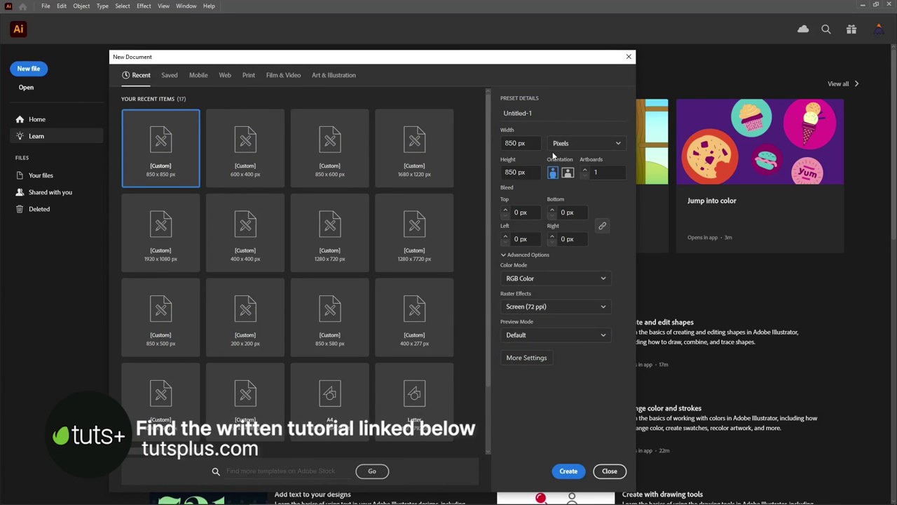
pyautogui.click(532, 143)
pyautogui.doubleClick(532, 143)
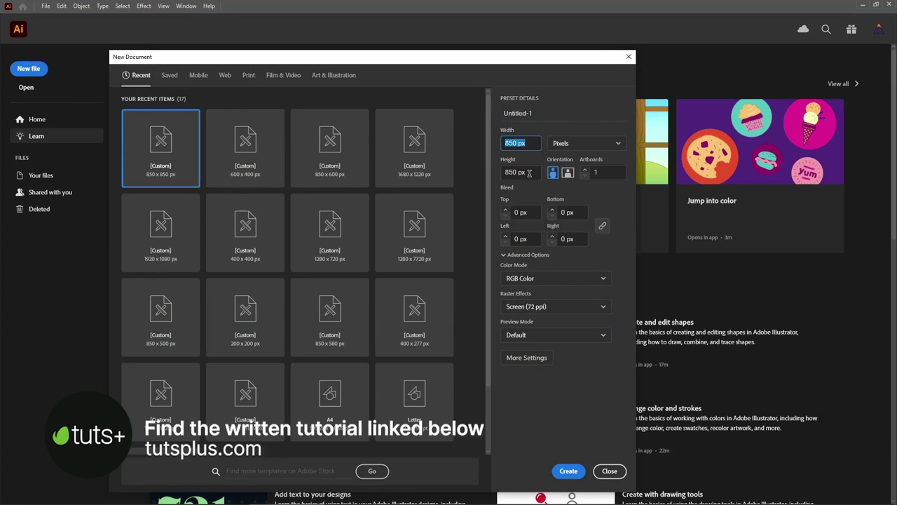
pyautogui.click(531, 173)
pyautogui.doubleClick(531, 172)
# Step: Choose RGB Color mode and Screen (72 ppi) raster effects, and create the document
pyautogui.click(592, 280)
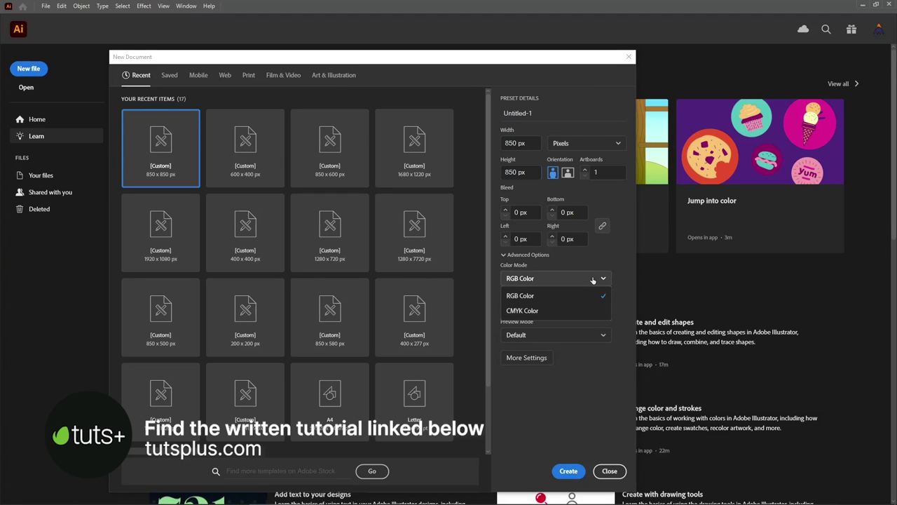
pyautogui.click(575, 297)
pyautogui.click(572, 308)
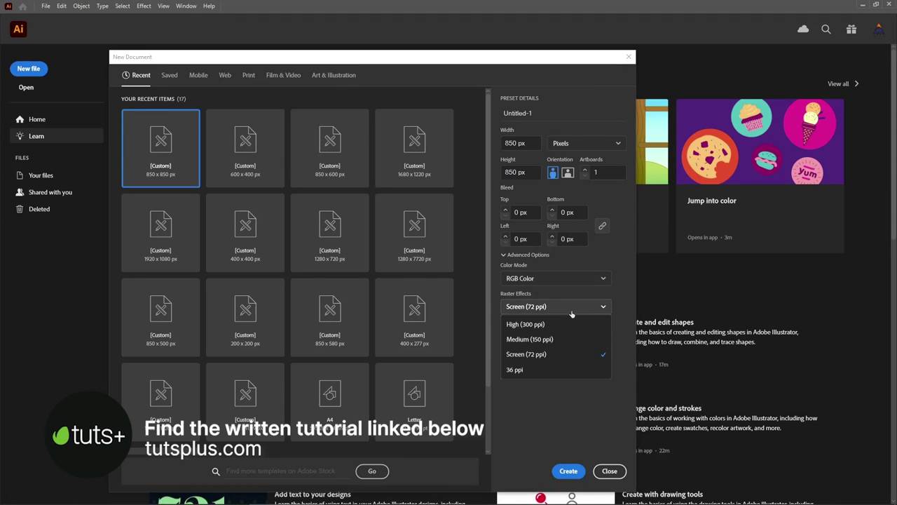
pyautogui.click(555, 355)
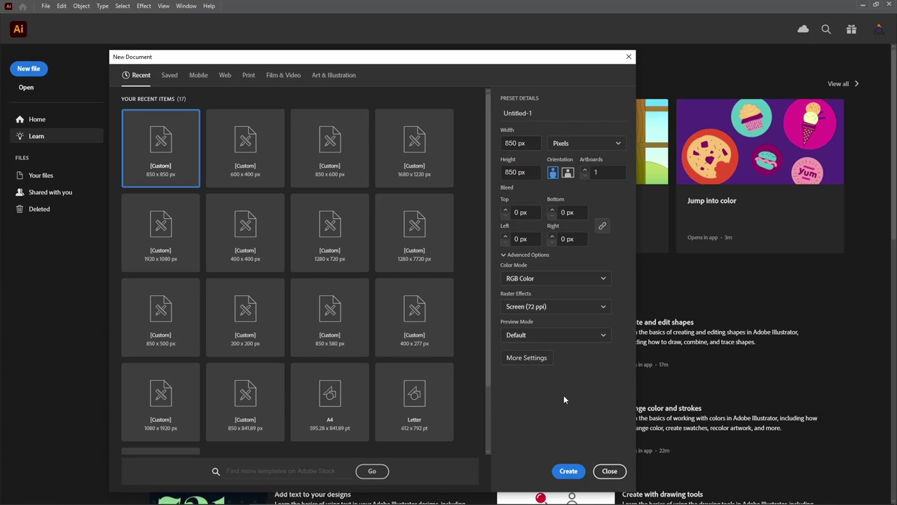
pyautogui.click(569, 470)
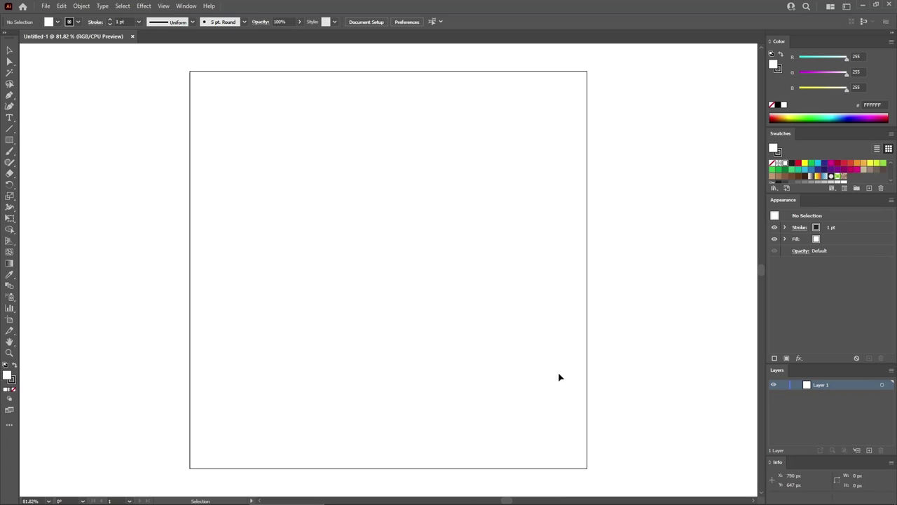
# Step: Show the grid and enable Snap to Grid for the new document
pyautogui.press('a')
pyautogui.hotkey('ctrl', '0')
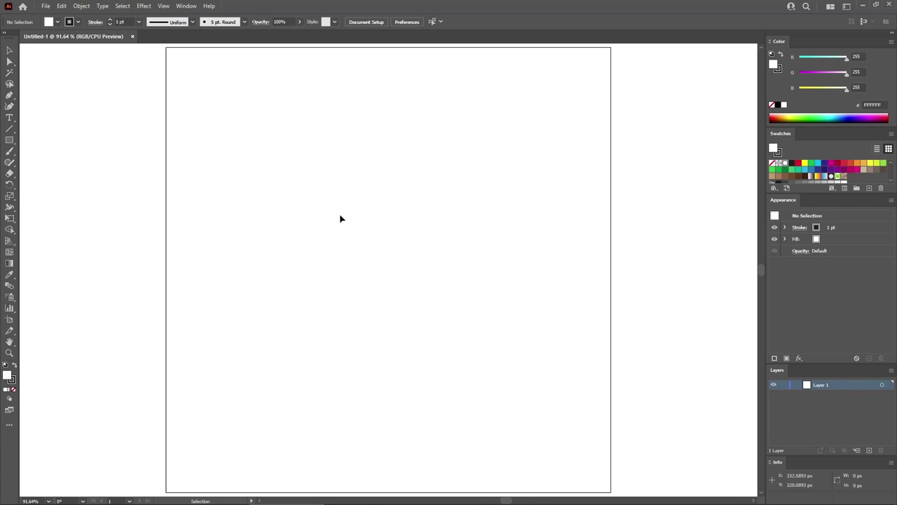
pyautogui.click(186, 7)
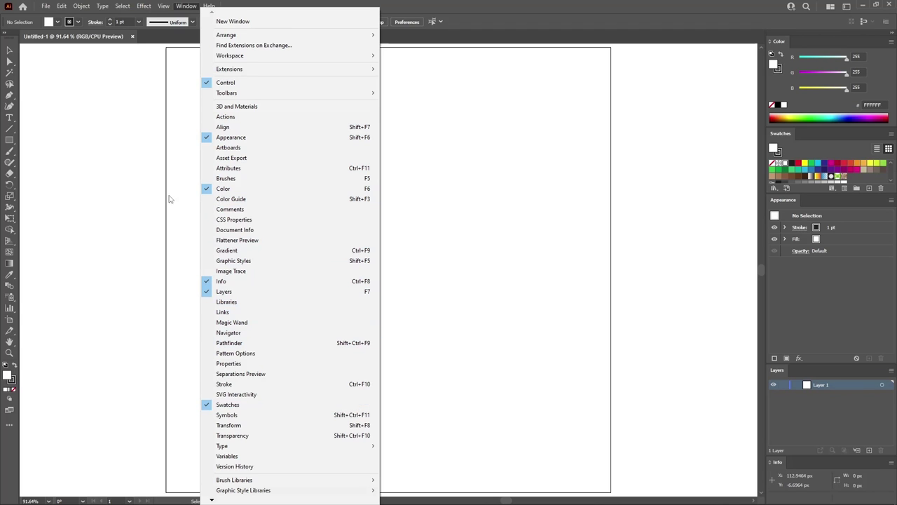
pyautogui.click(168, 199)
pyautogui.click(163, 6)
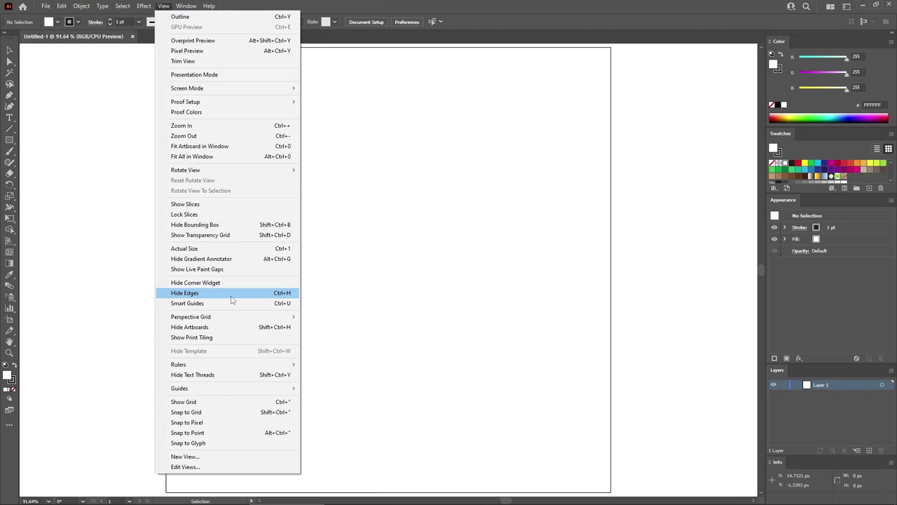
pyautogui.click(223, 402)
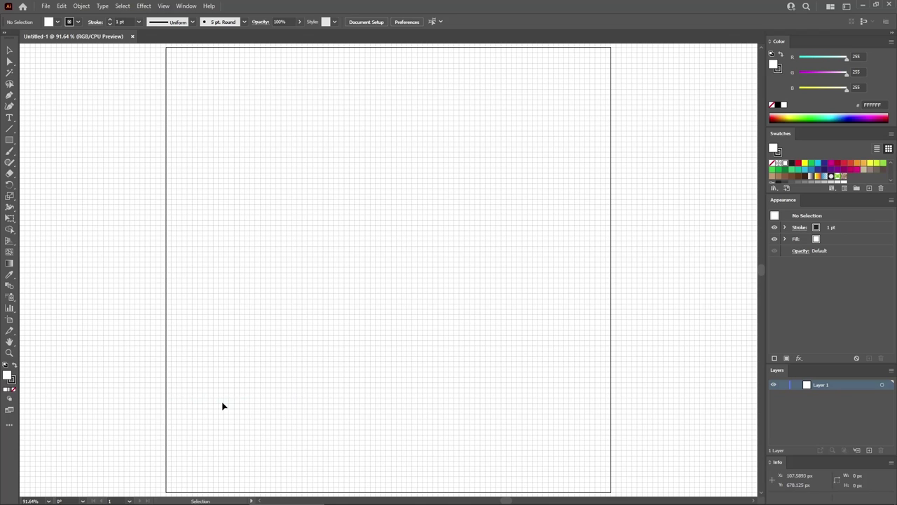
pyautogui.click(163, 5)
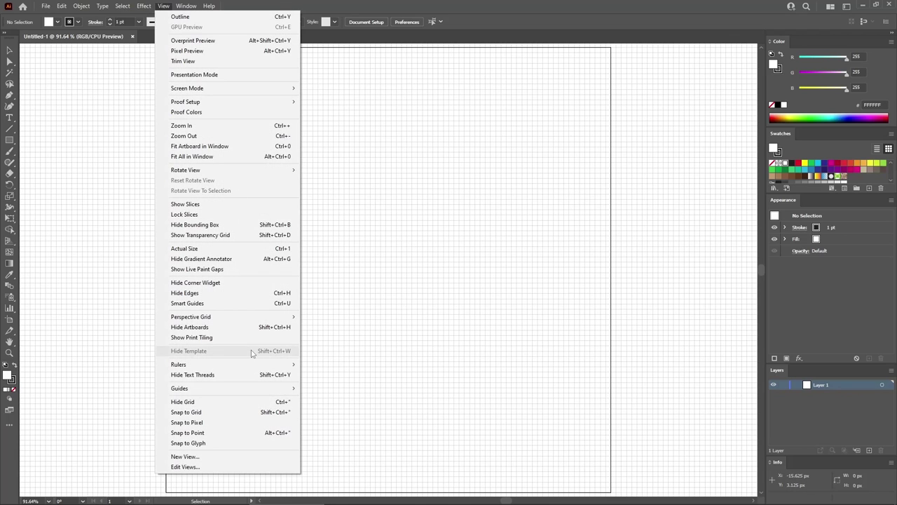
pyautogui.click(219, 417)
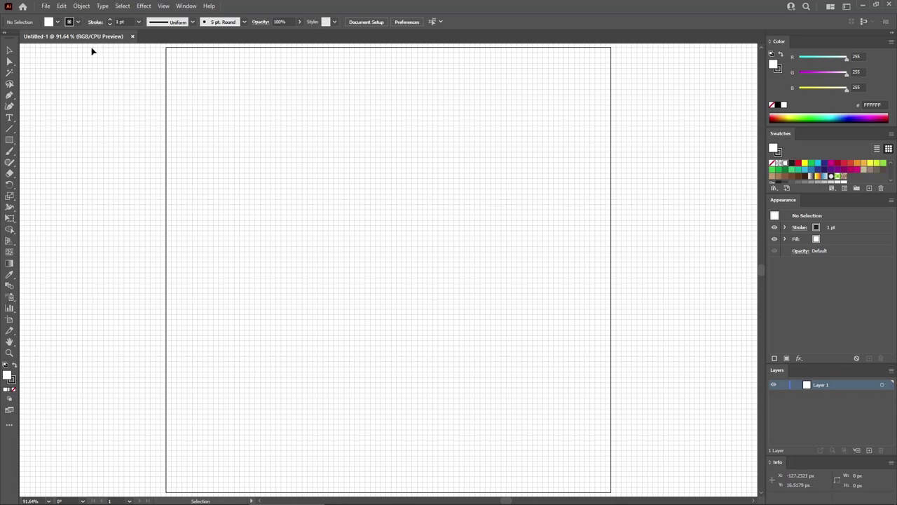
# Step: Set the Guides & Grid preferences to a gridline every 5 px
pyautogui.click(62, 7)
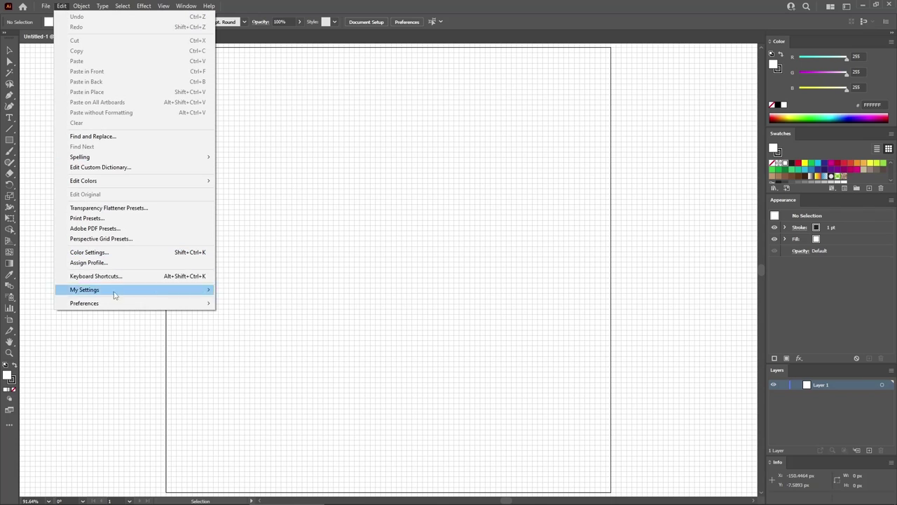
pyautogui.moveTo(115, 303)
pyautogui.click(265, 344)
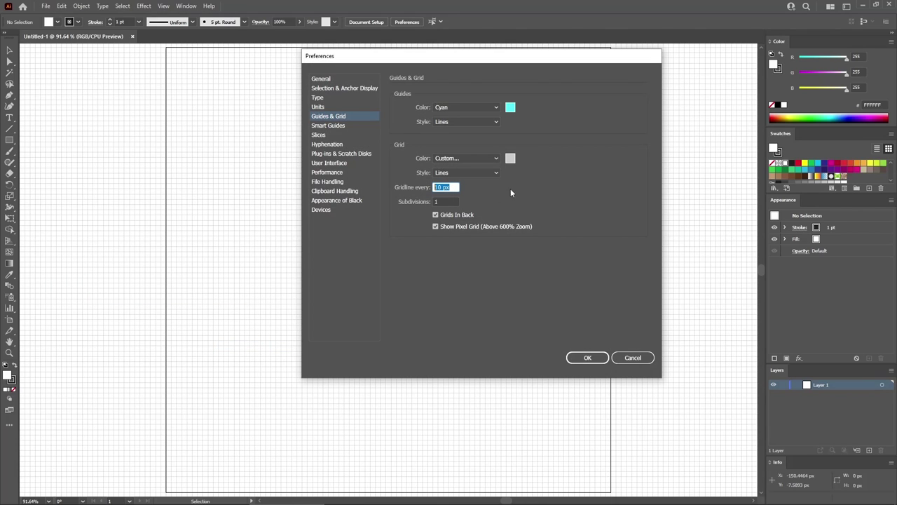
pyautogui.write('5')
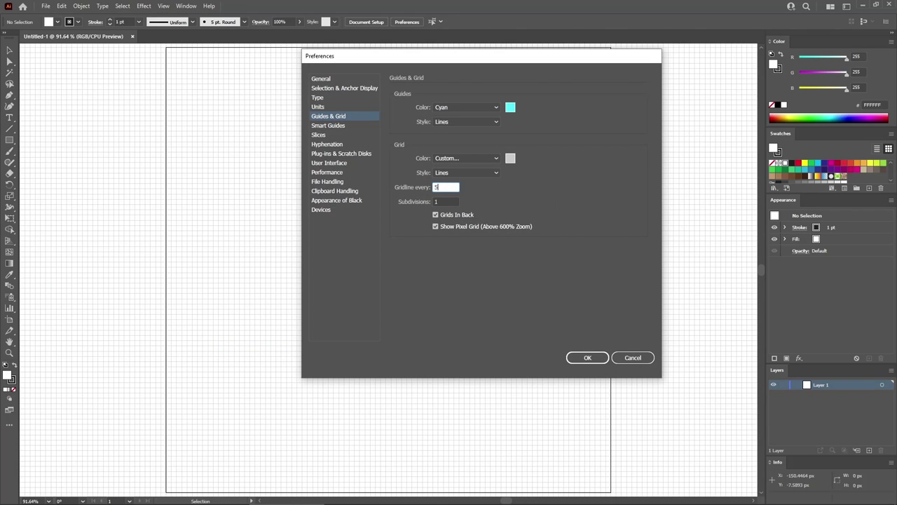
pyautogui.click(585, 359)
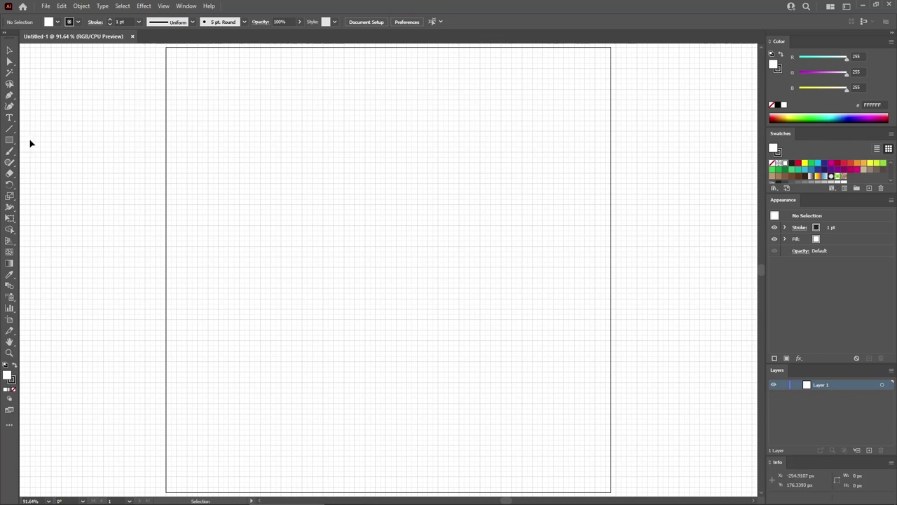
# Step: Create a rectangle 95 px wide and 210 px high near the middle of the artboard
pyautogui.click(10, 140)
pyautogui.moveTo(273, 178); pyautogui.dragTo(396, 337)
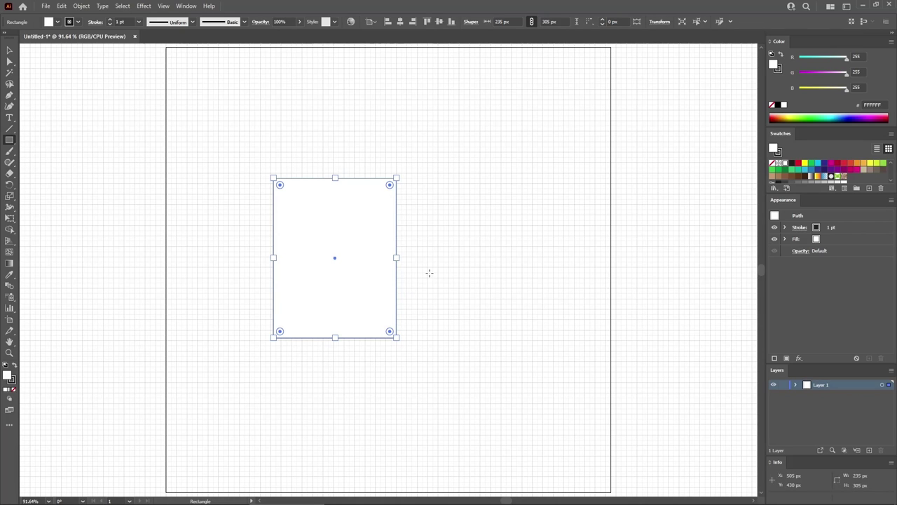
pyautogui.hotkey('ctrl', 'z')
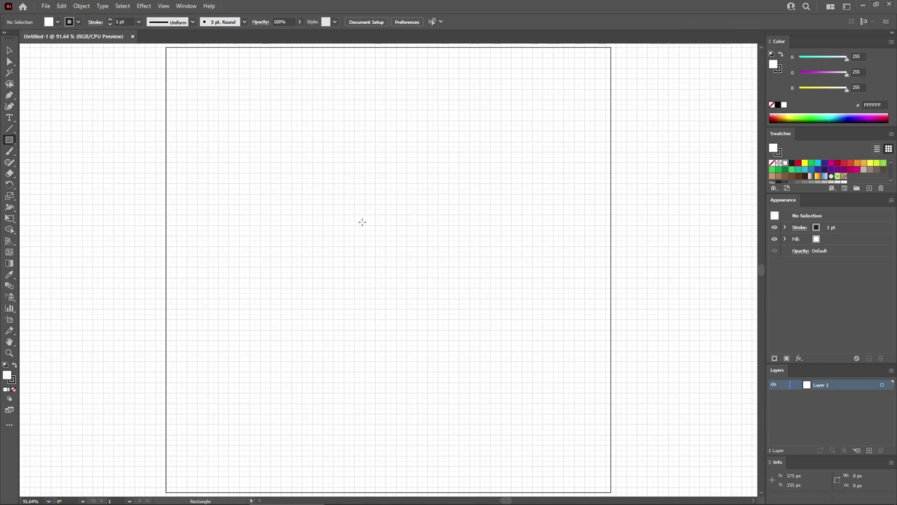
pyautogui.click(362, 222)
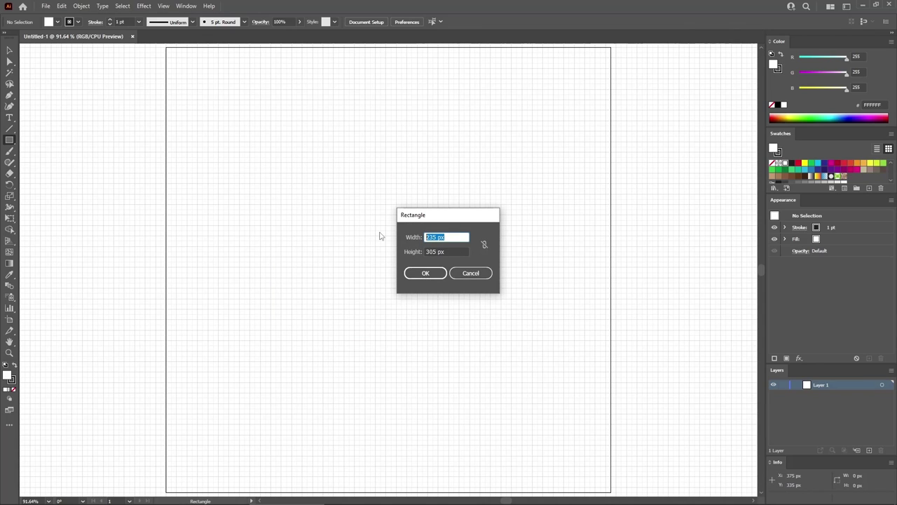
pyautogui.write('95')
pyautogui.press('Tab')
pyautogui.write('21')
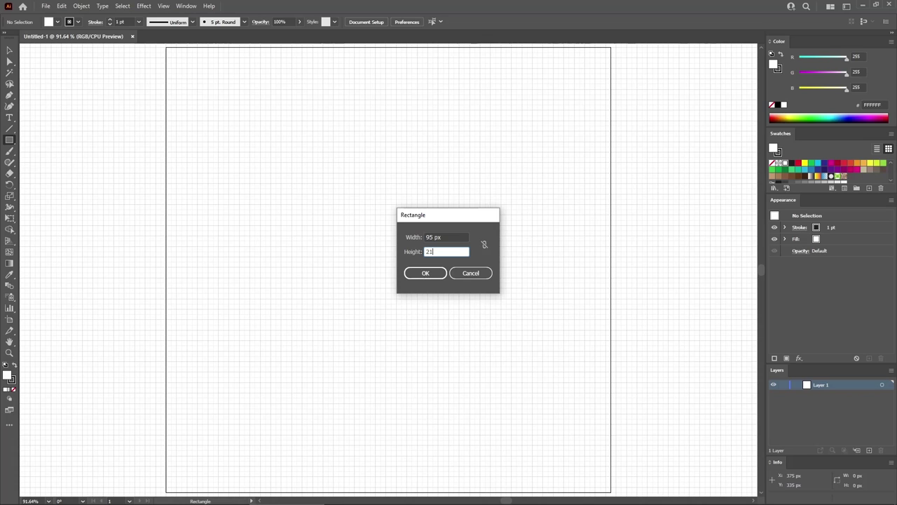
pyautogui.write('0')
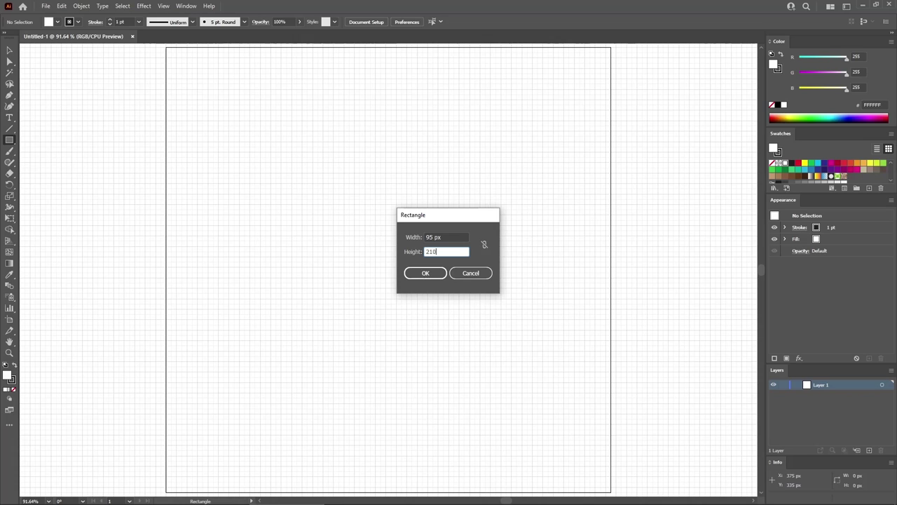
pyautogui.click(430, 275)
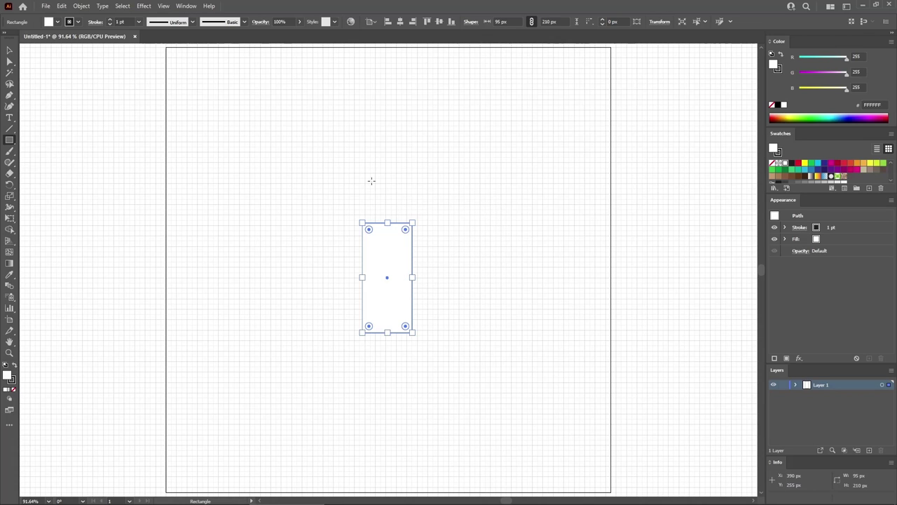
# Step: Center the rectangle horizontally and vertically on the artboard
pyautogui.click(374, 22)
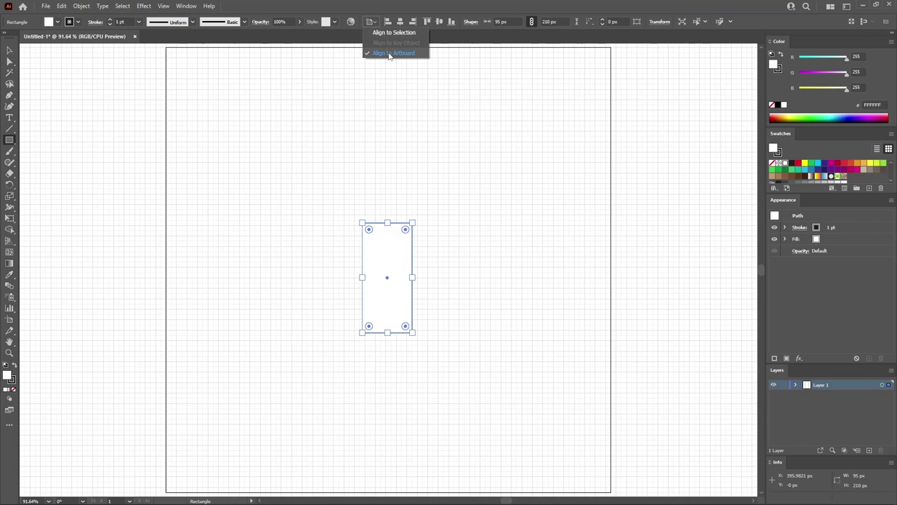
pyautogui.click(390, 54)
pyautogui.click(401, 22)
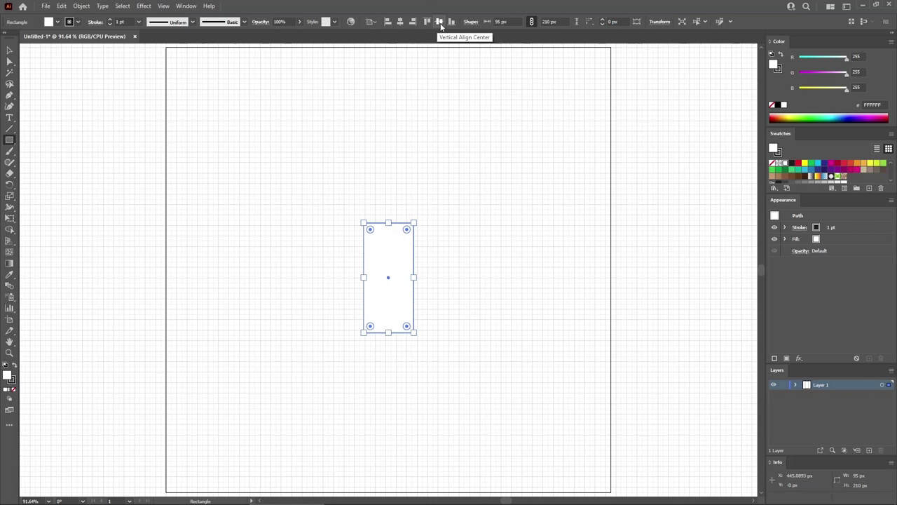
pyautogui.click(439, 23)
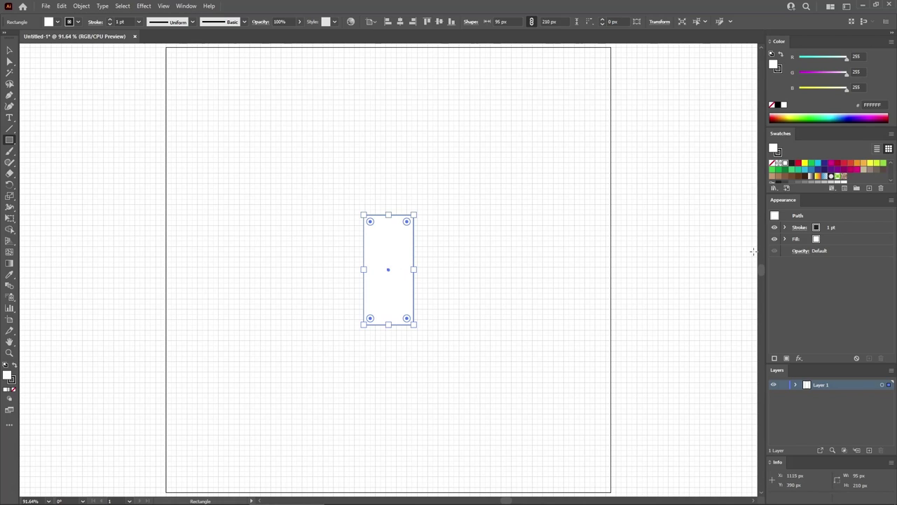
# Step: Give the rectangle a 5 pt stroke and align it to the inside of the path
pyautogui.click(845, 242)
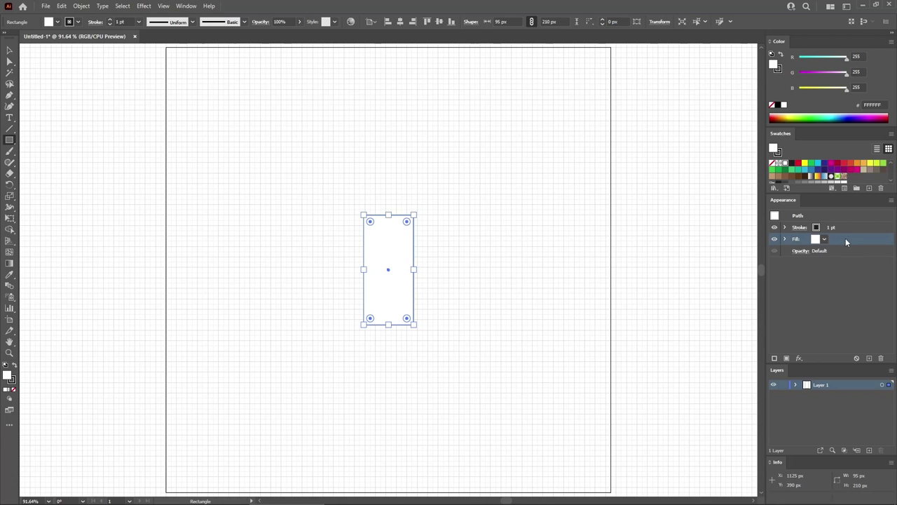
pyautogui.click(861, 227)
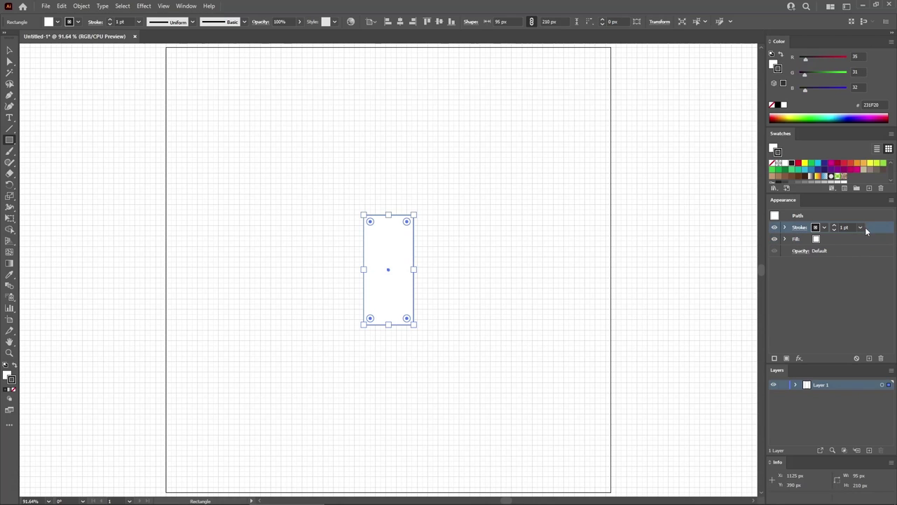
pyautogui.click(860, 227)
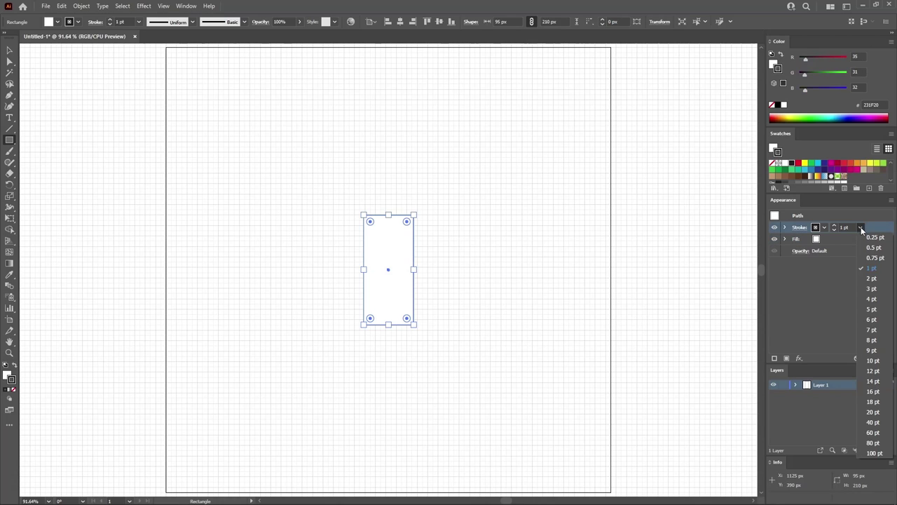
pyautogui.click(873, 309)
pyautogui.click(800, 227)
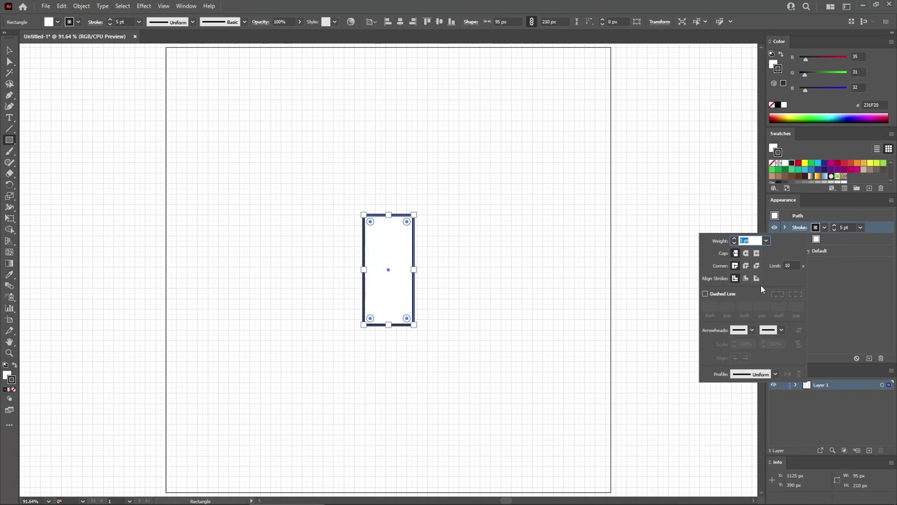
pyautogui.click(746, 277)
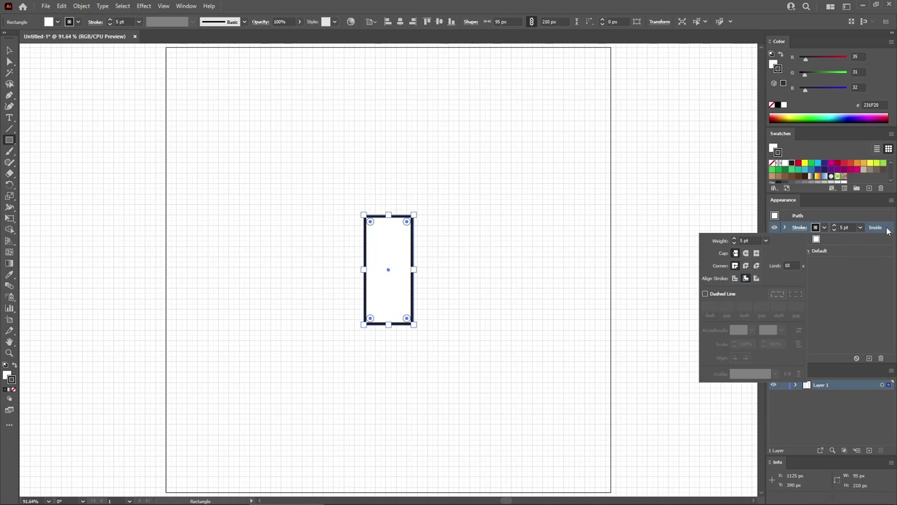
# Step: Set the rectangle's stroke color to R=1, G=20, B=96
pyautogui.click(859, 56)
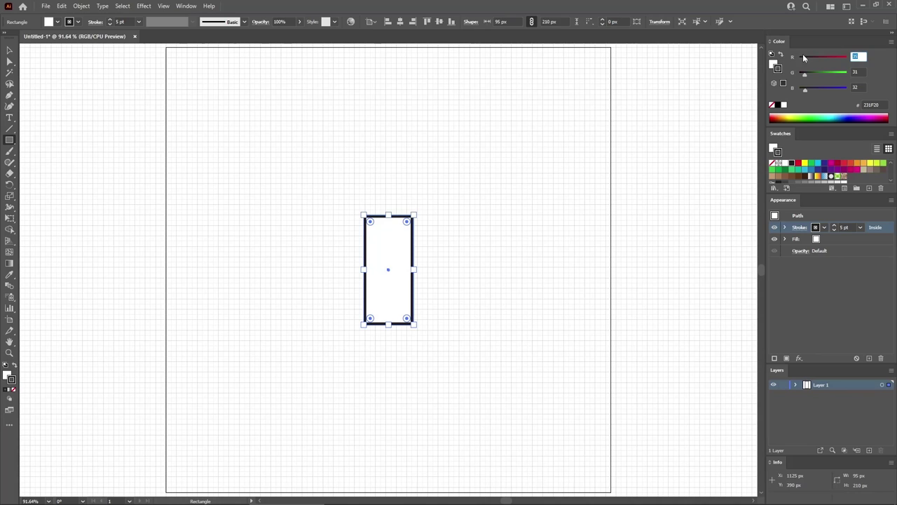
pyautogui.press('BackSpace')
pyautogui.write('1')
pyautogui.press('Tab')
pyautogui.write('20')
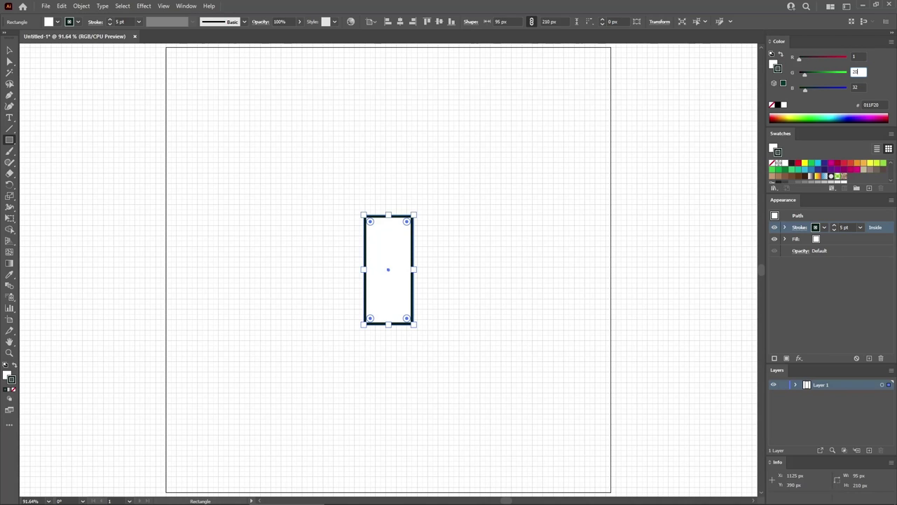
pyautogui.press('Tab')
pyautogui.write('96')
pyautogui.press('Return')
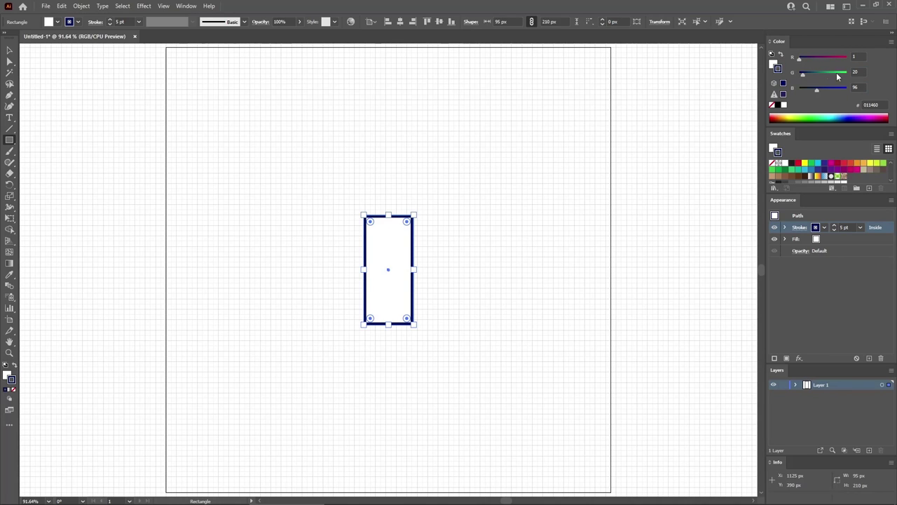
# Step: Save the dark blue stroke color as a new swatch with the default name and settings
pyautogui.click(870, 189)
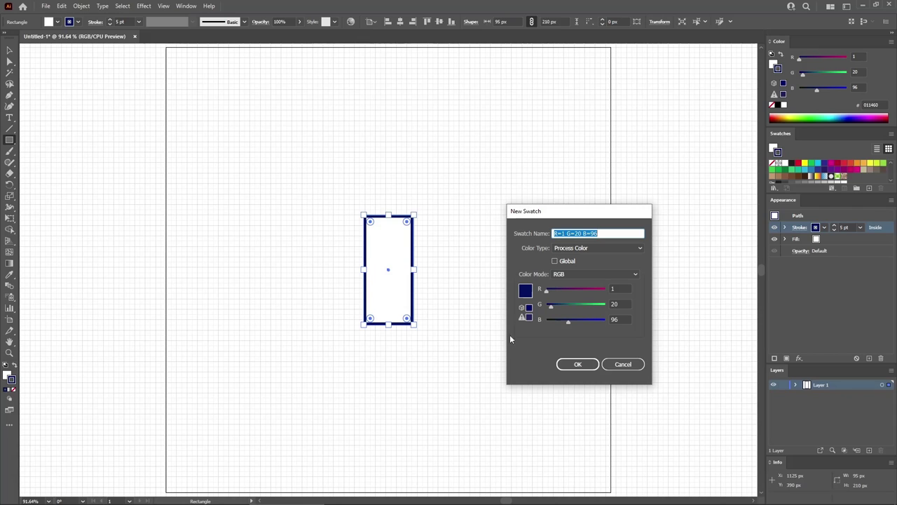
pyautogui.click(582, 364)
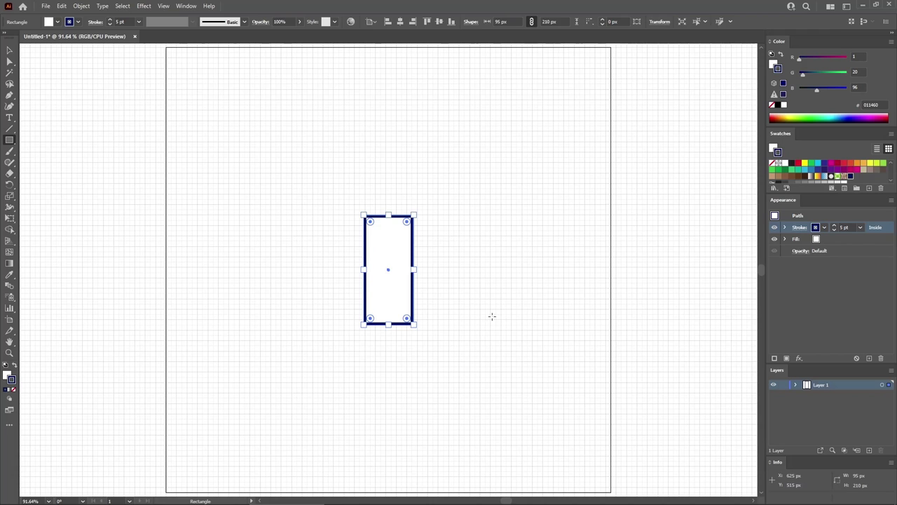
# Step: Shift the whole rectangle 2.5 px to the right so its edges snap to the grid
pyautogui.hotkey('ctrl', '=')
pyautogui.hotkey('ctrl', '=')
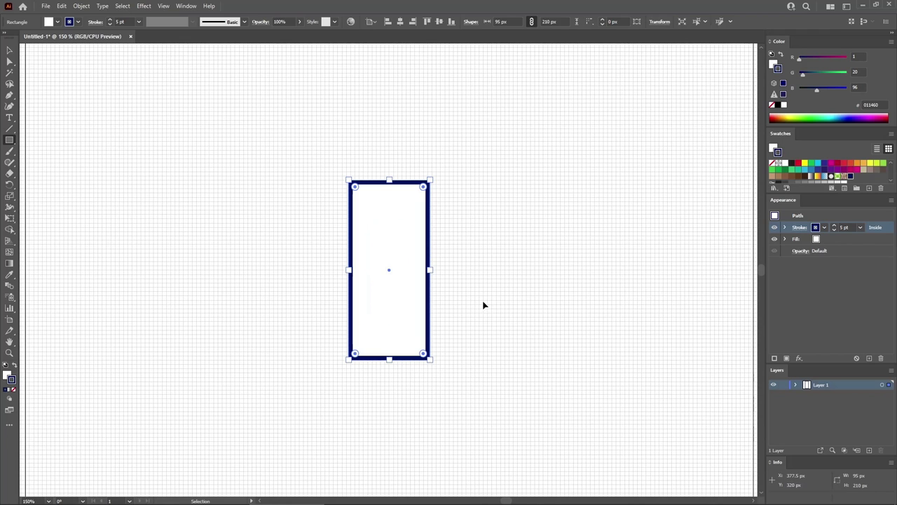
pyautogui.hotkey('ctrl', '=')
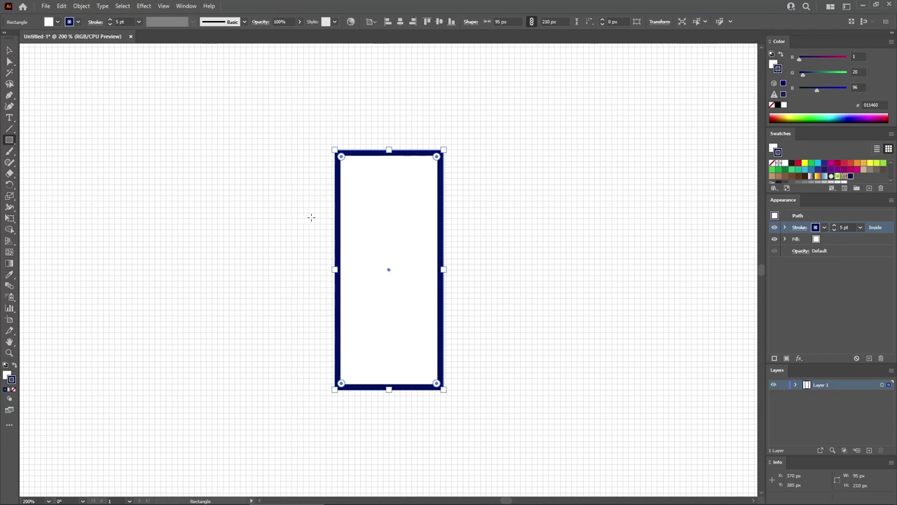
pyautogui.click(9, 62)
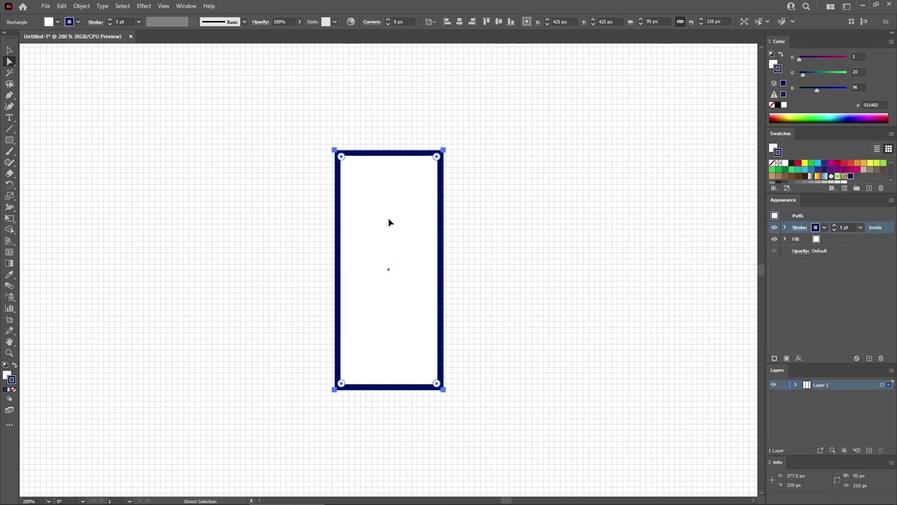
pyautogui.moveTo(390, 223); pyautogui.dragTo(393, 220)
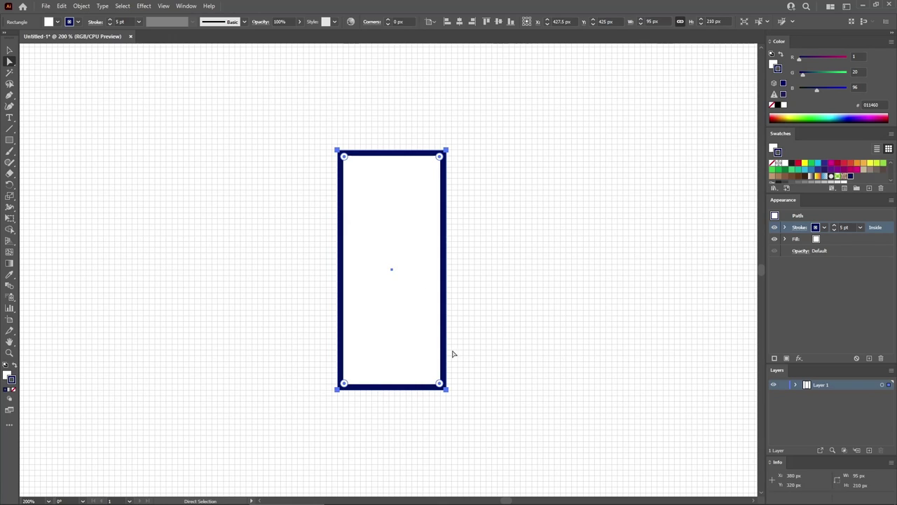
# Step: Taper the rectangle into a trapezoid by moving each of its two upper anchor points 20 px horizontally inward
pyautogui.click(446, 151)
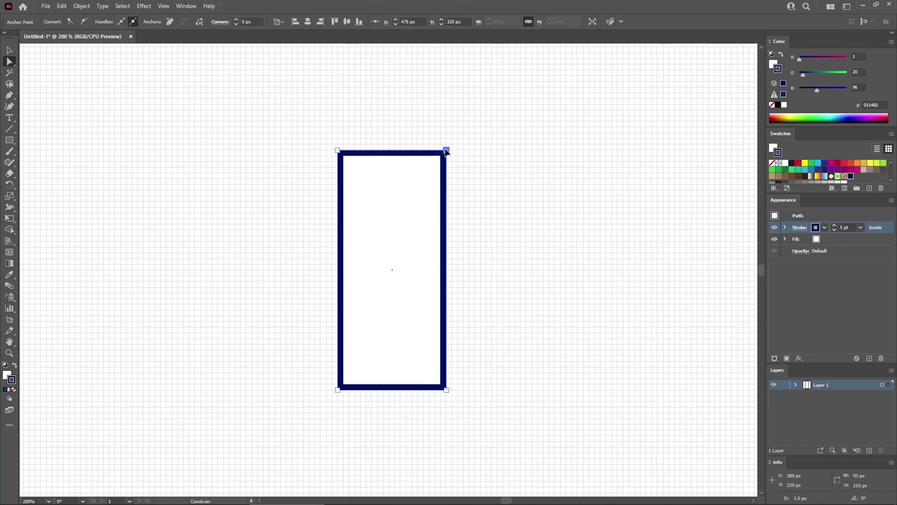
pyautogui.moveTo(447, 150); pyautogui.dragTo(423, 153)
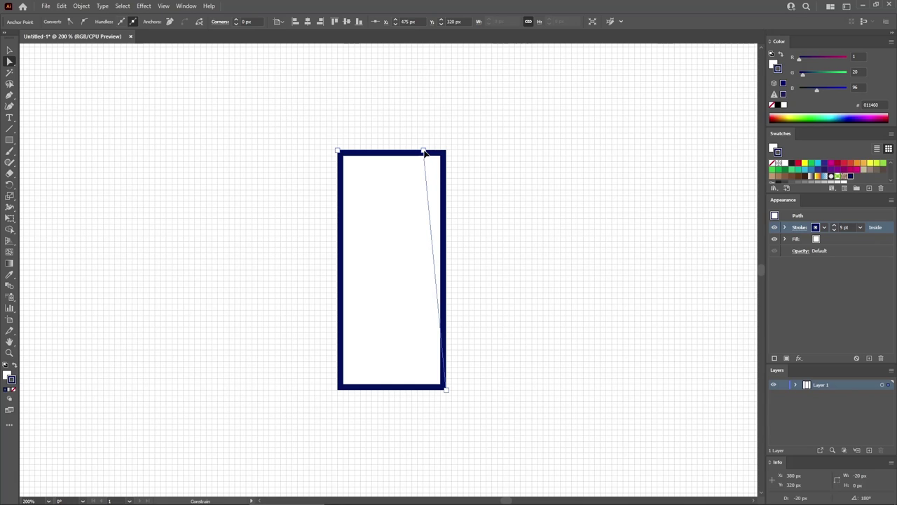
pyautogui.moveTo(424, 152); pyautogui.dragTo(423, 152)
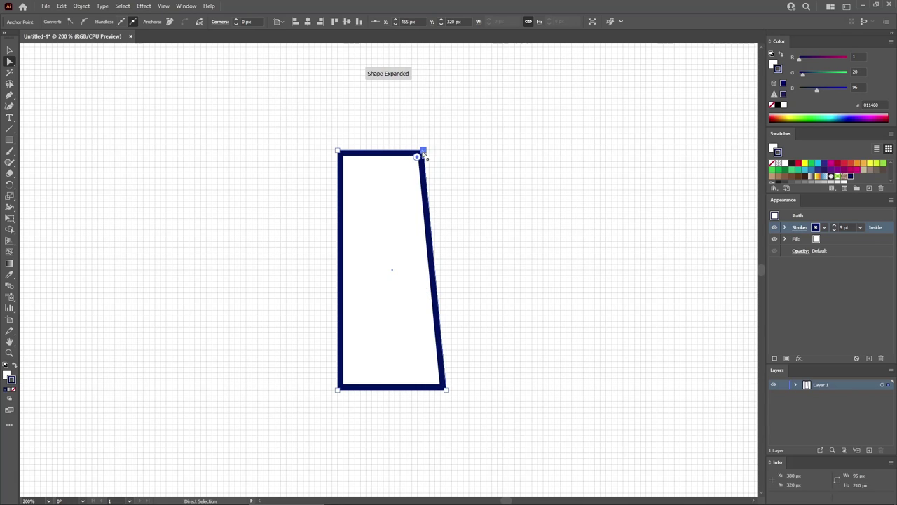
pyautogui.click(338, 152)
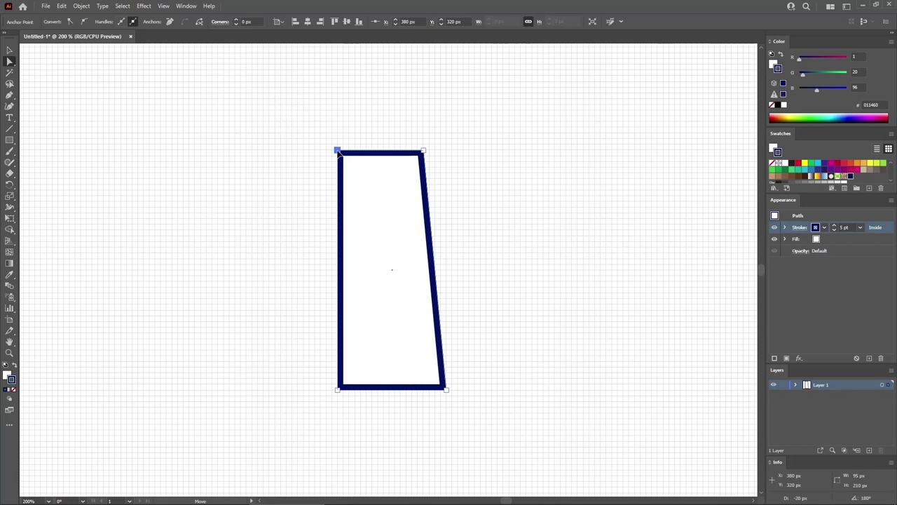
pyautogui.moveTo(339, 153); pyautogui.dragTo(360, 151)
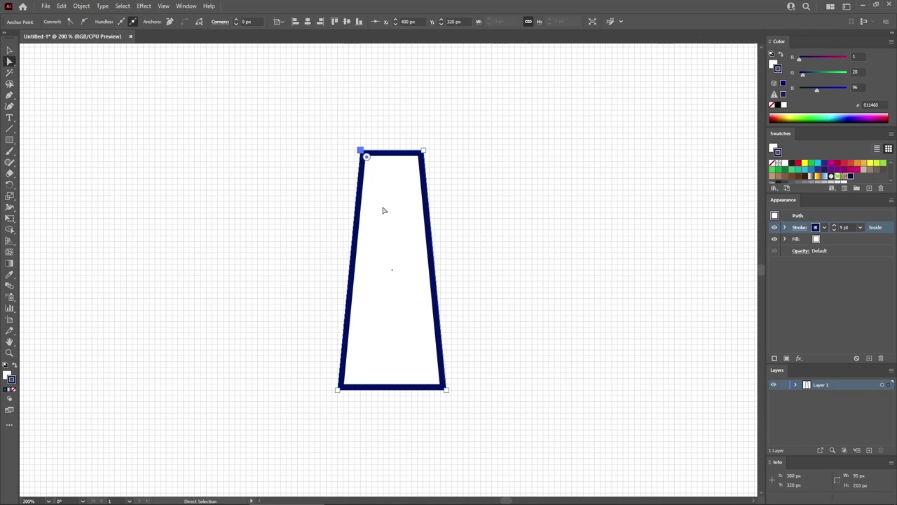
# Step: Duplicate the whole trapezoid in place, directly in front of the original
pyautogui.click(391, 234)
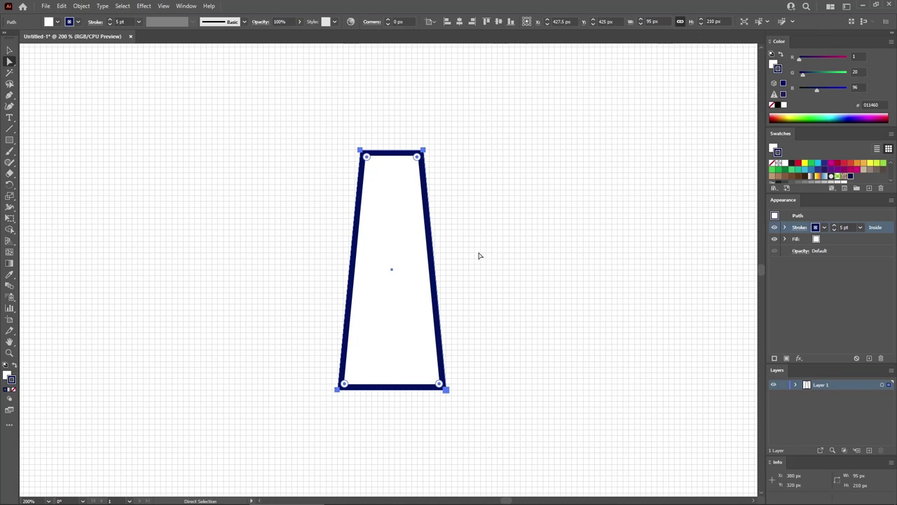
pyautogui.press('v')
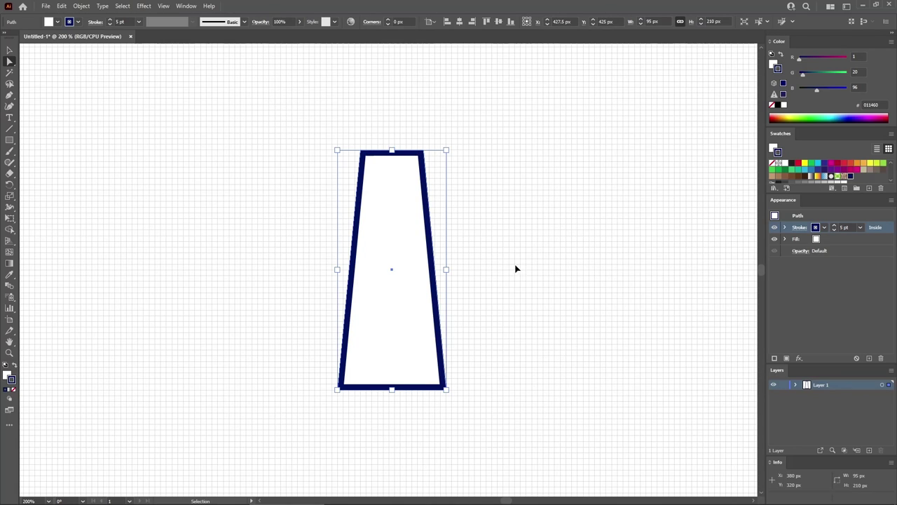
pyautogui.click(796, 385)
pyautogui.hotkey('ctrl', 'c')
pyautogui.hotkey('ctrl', 'f')
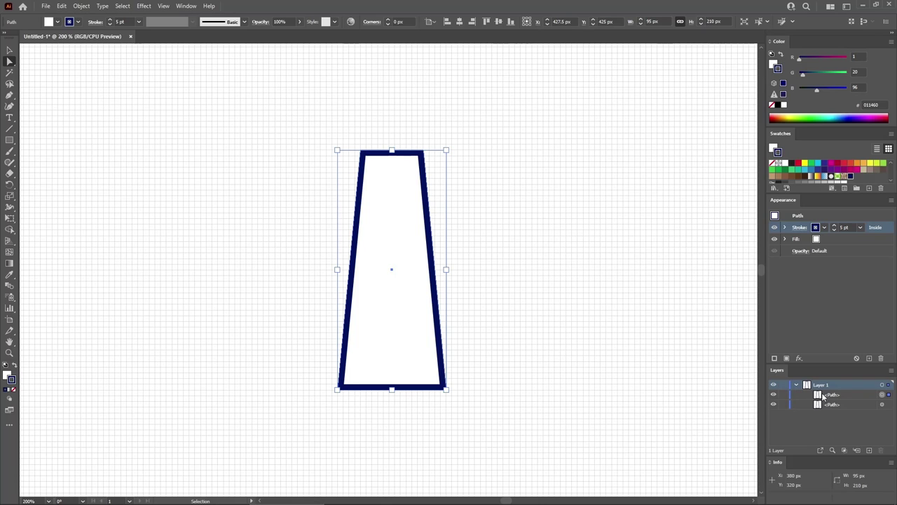
pyautogui.press('a')
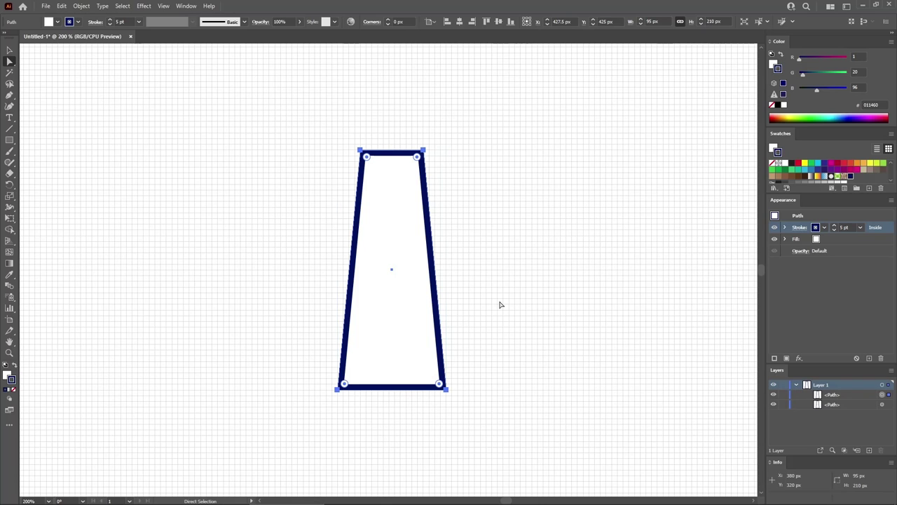
# Step: Create a 95 × 40 px rectangle overlapping the trapezoid's left side
pyautogui.click(9, 139)
pyautogui.click(274, 250)
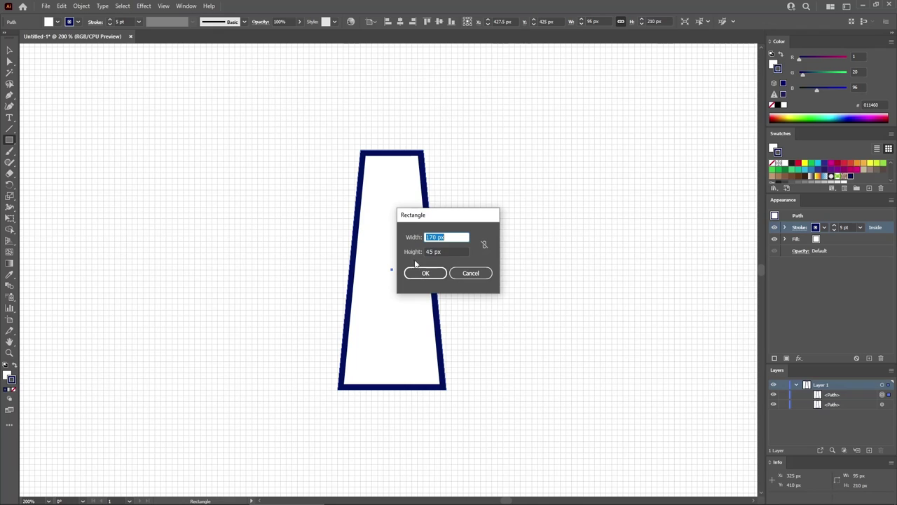
pyautogui.write('95')
pyautogui.press('Tab')
pyautogui.write('40')
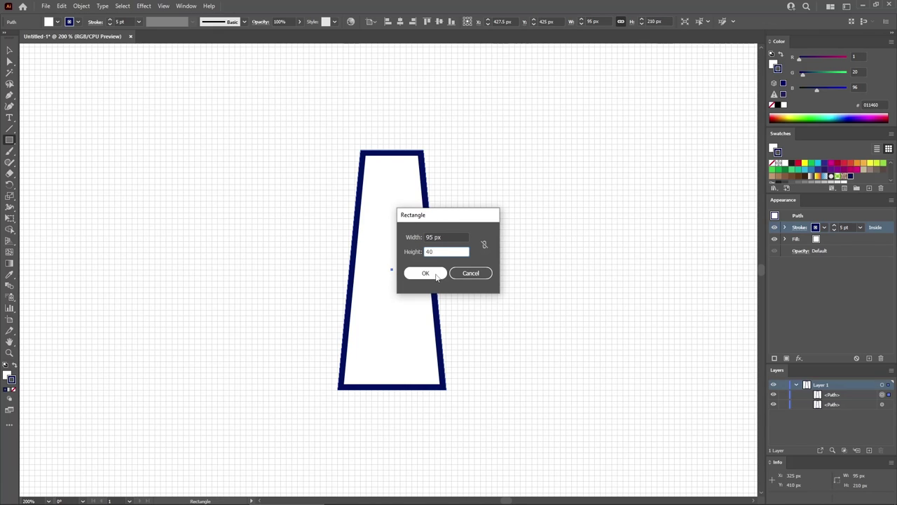
pyautogui.click(434, 274)
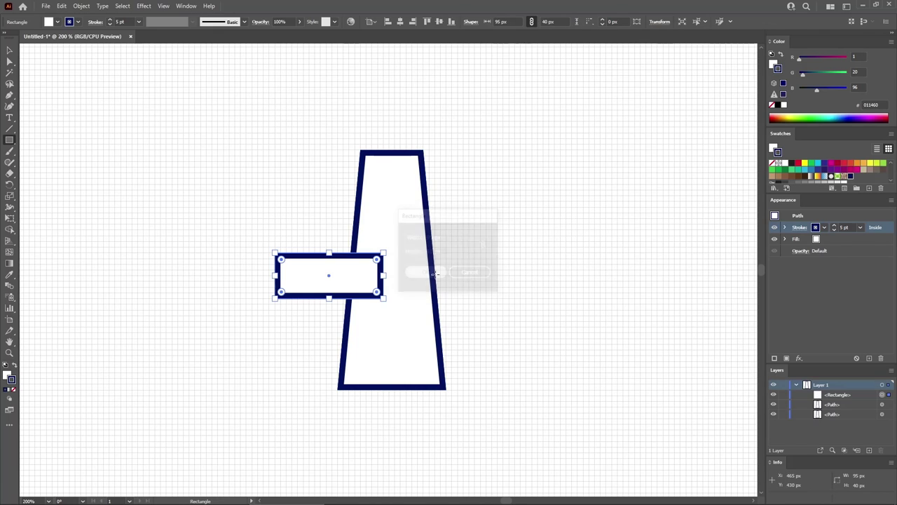
# Step: Remove the new rectangle's white fill and swap fill and stroke, giving it a dark blue fill without a stroke
pyautogui.click(837, 243)
pyautogui.click(881, 358)
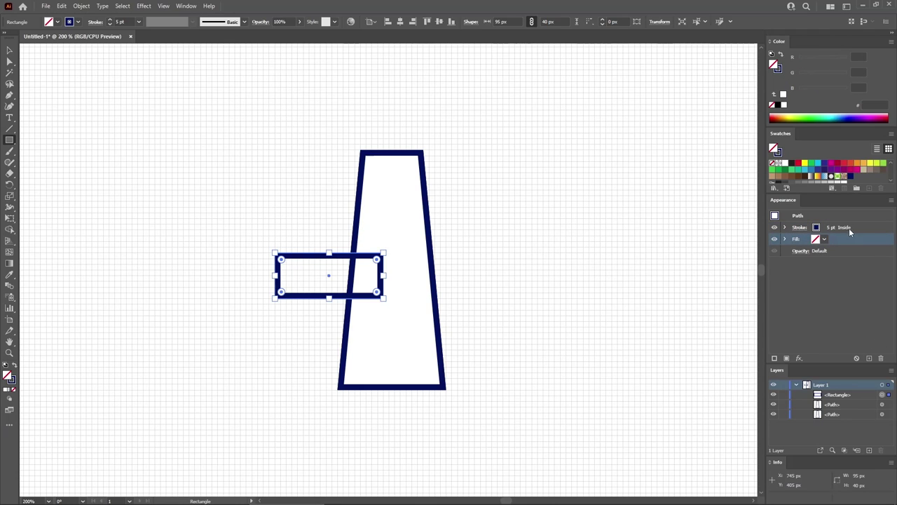
pyautogui.hotkey('shift', 'x')
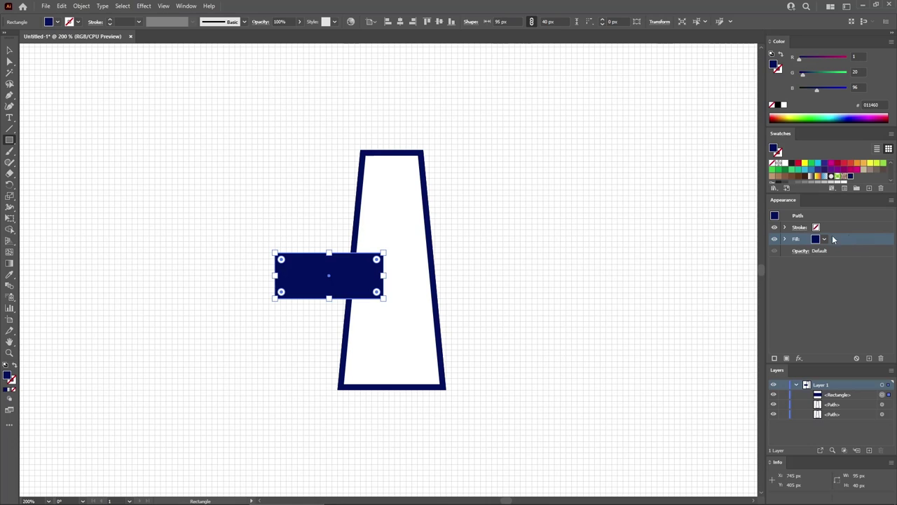
# Step: Position the dark blue rectangle across the trapezoid 45 px above its base and place a copy 80 px higher
pyautogui.click(9, 50)
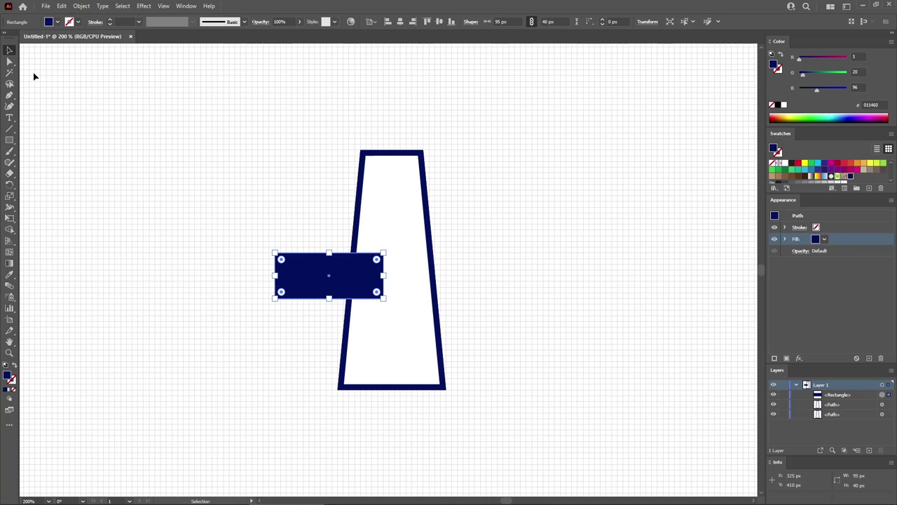
pyautogui.moveTo(312, 274); pyautogui.dragTo(372, 361)
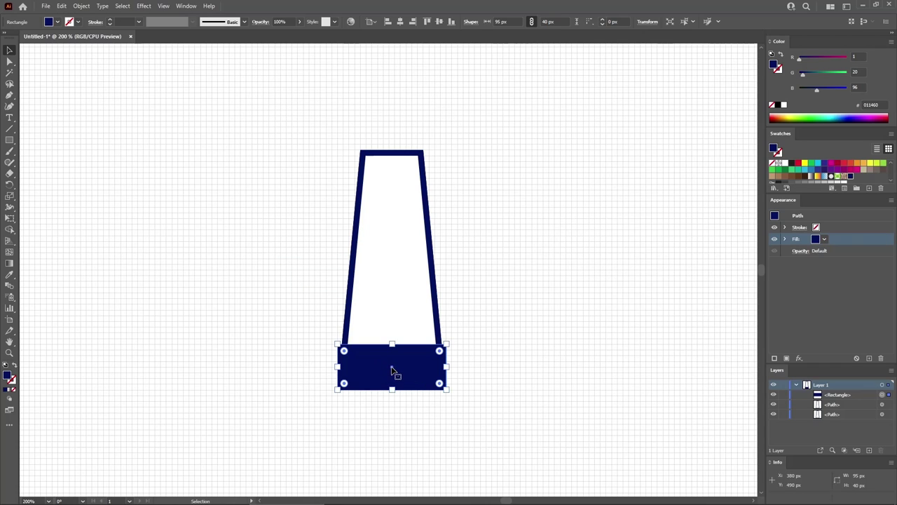
pyautogui.moveTo(391, 370); pyautogui.dragTo(391, 318)
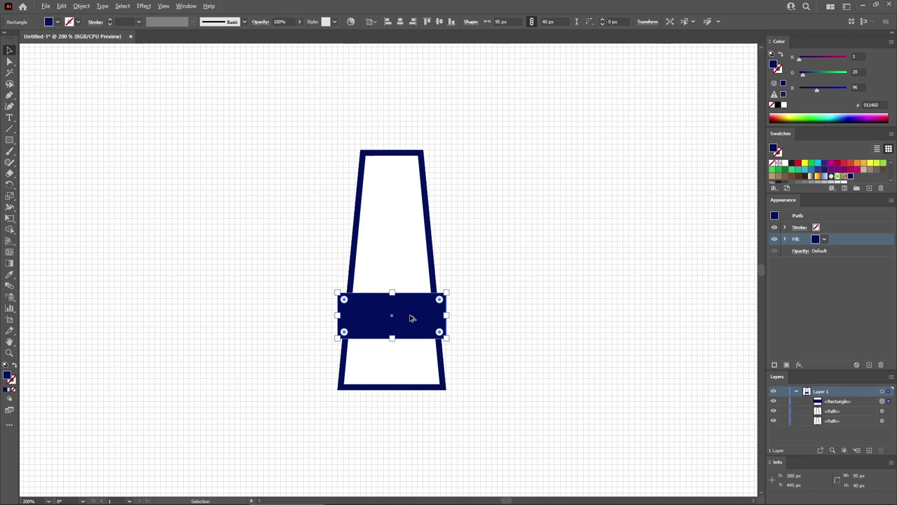
pyautogui.moveTo(412, 319); pyautogui.dragTo(412, 228)
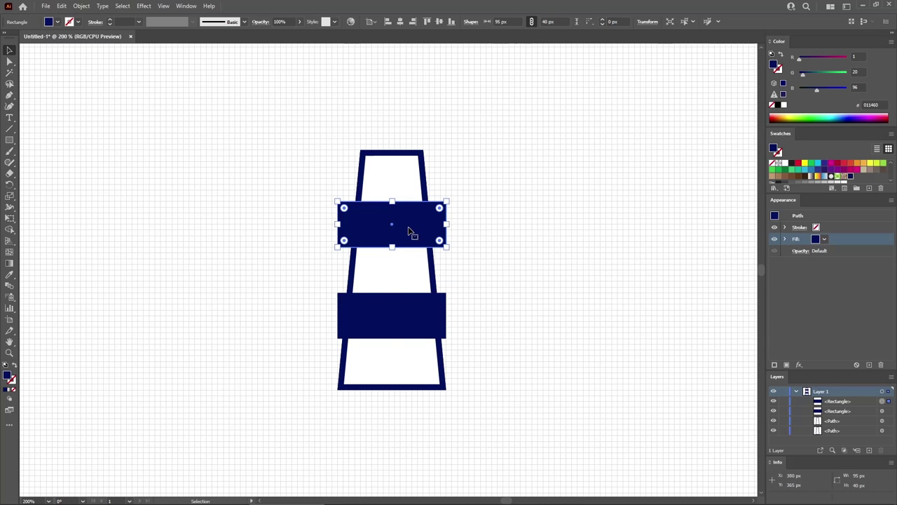
# Step: Combine the two dark blue rectangles into one compound path
pyautogui.keyDown('shift'); pyautogui.click(392, 318); pyautogui.keyUp('shift')
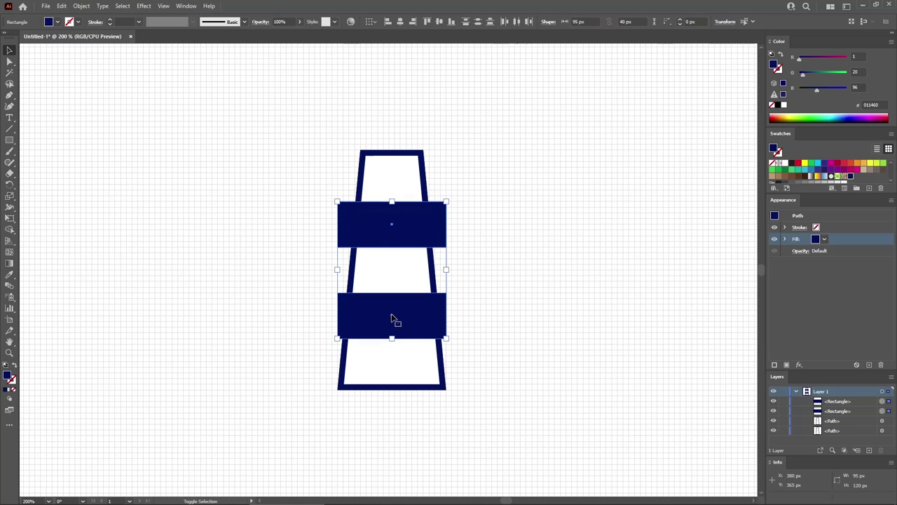
pyautogui.click(80, 7)
pyautogui.moveTo(175, 344)
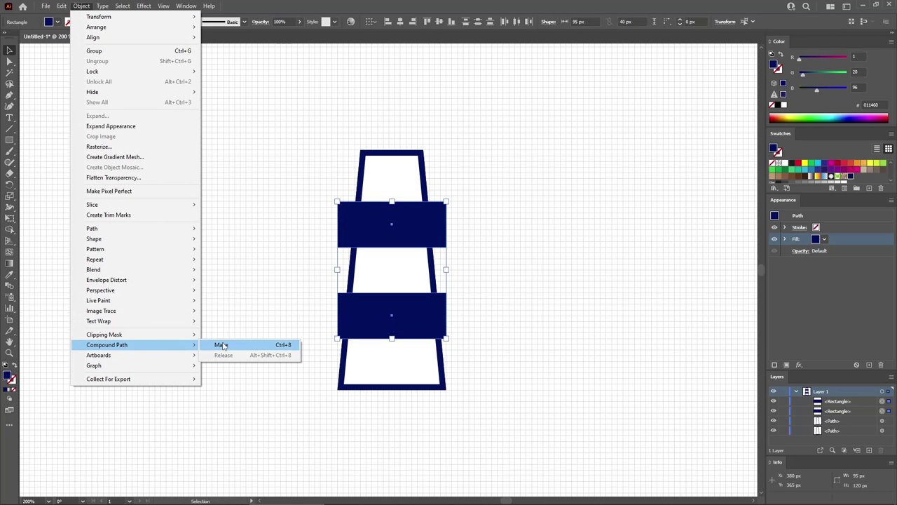
pyautogui.click(221, 344)
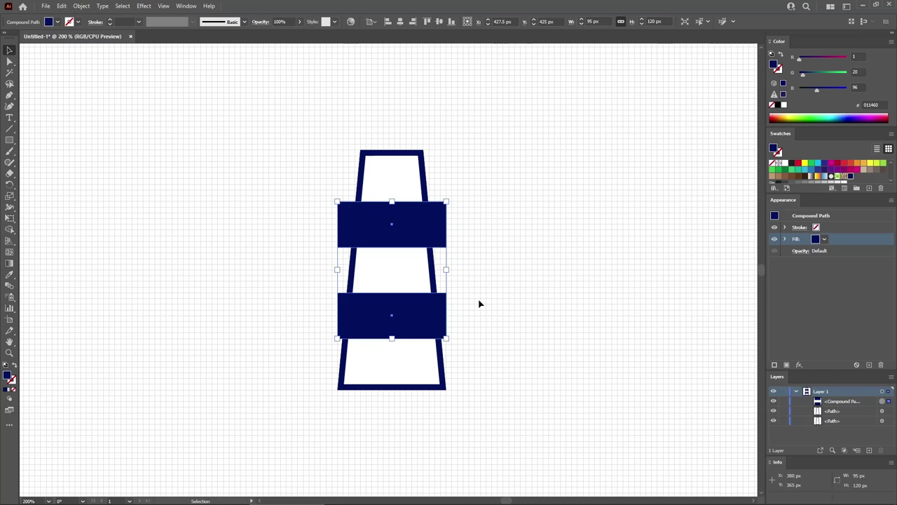
# Step: Intersect the stripes with the front trapezoid copy using Pathfinder, and make the resulting group a compound path
pyautogui.keyDown('shift'); pyautogui.click(408, 274); pyautogui.keyUp('shift')
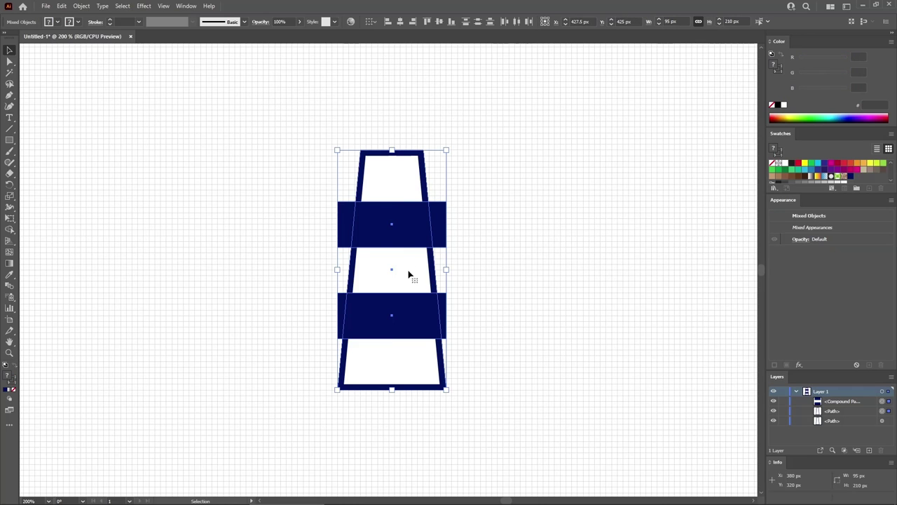
pyautogui.click(186, 7)
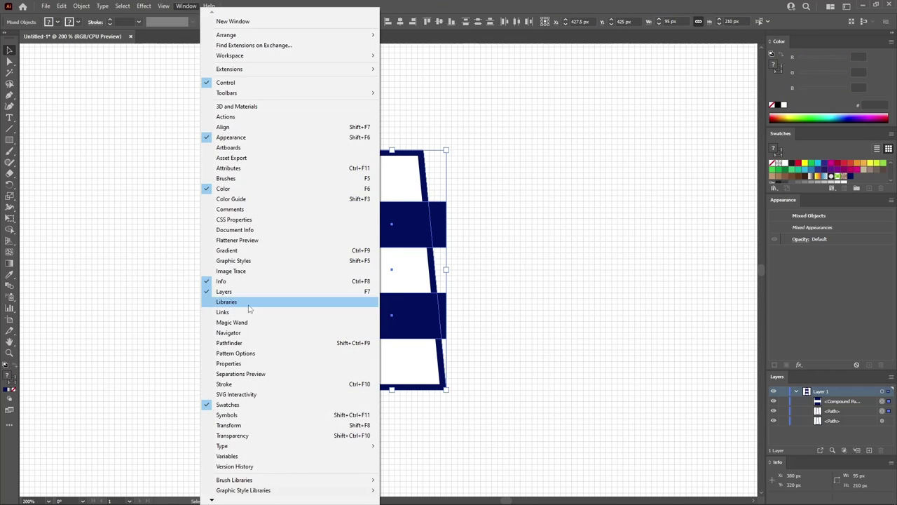
pyautogui.click(242, 343)
pyautogui.moveTo(593, 216); pyautogui.dragTo(802, 196)
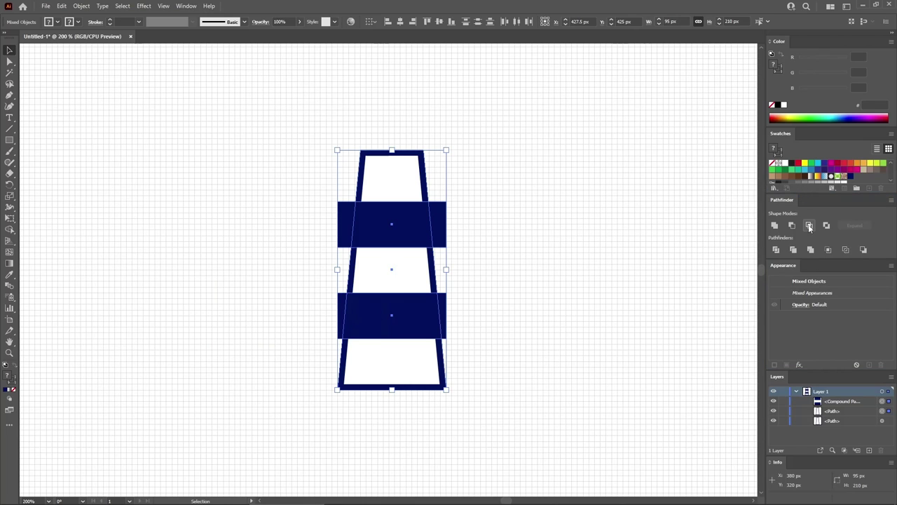
pyautogui.click(809, 225)
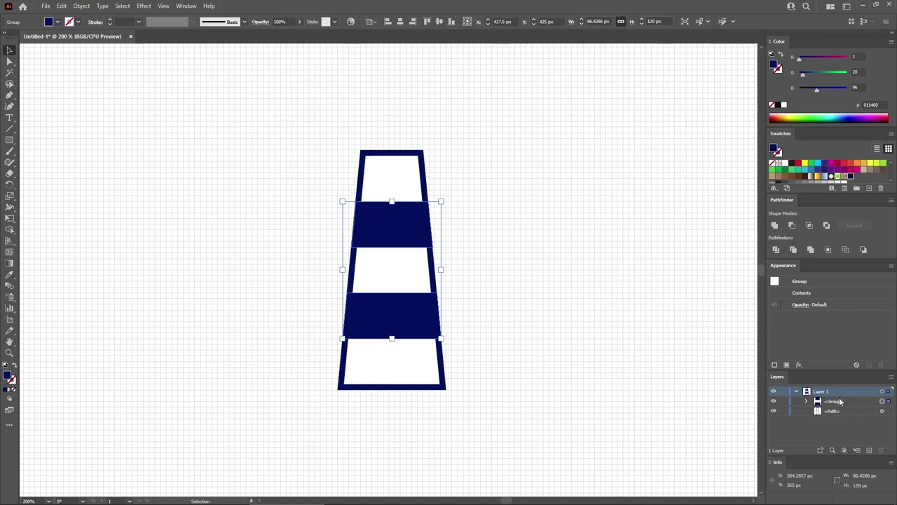
pyautogui.hotkey('ctrl', '8')
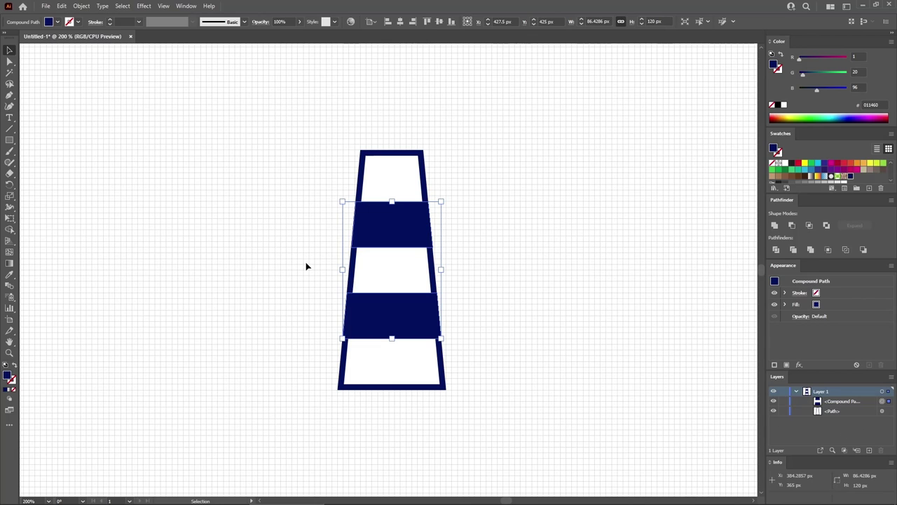
# Step: Create a 5 × 10 px dark blue rectangle in the empty area left of the striped trapezoid
pyautogui.click(11, 140)
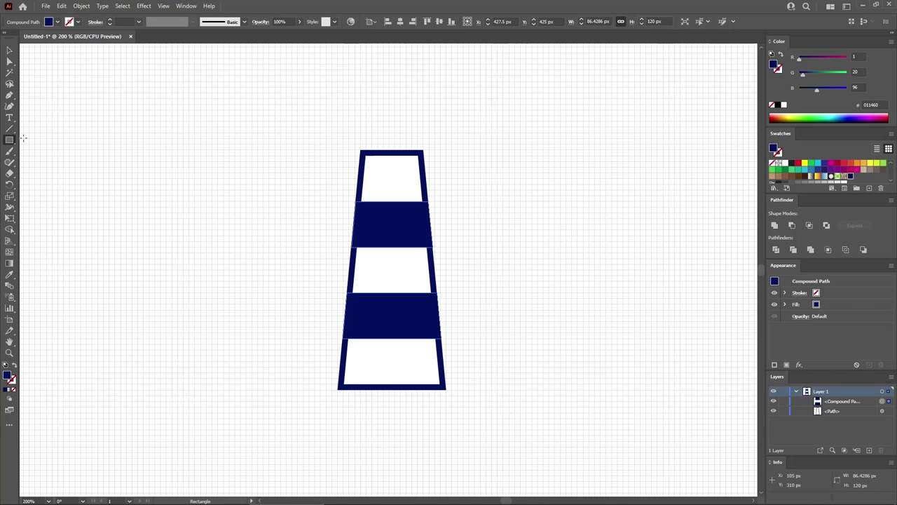
pyautogui.click(225, 222)
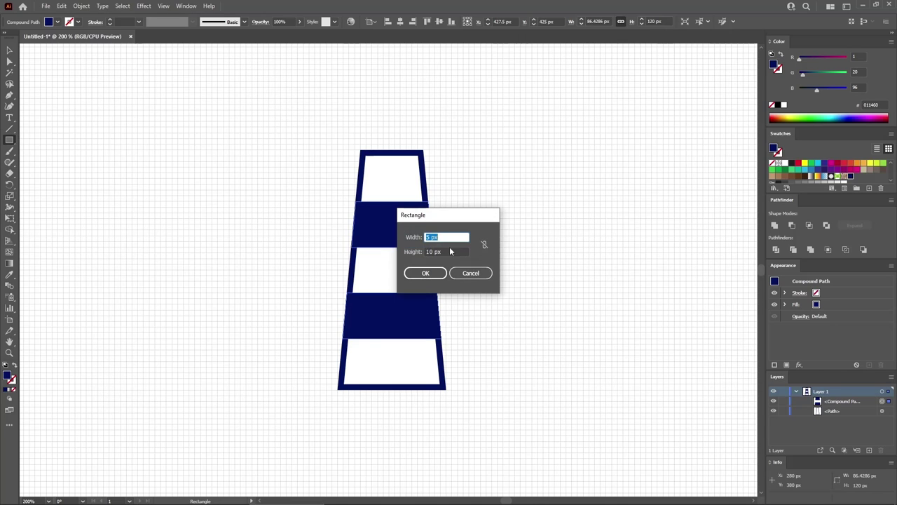
pyautogui.write('5')
pyautogui.click(426, 252)
pyautogui.click(420, 273)
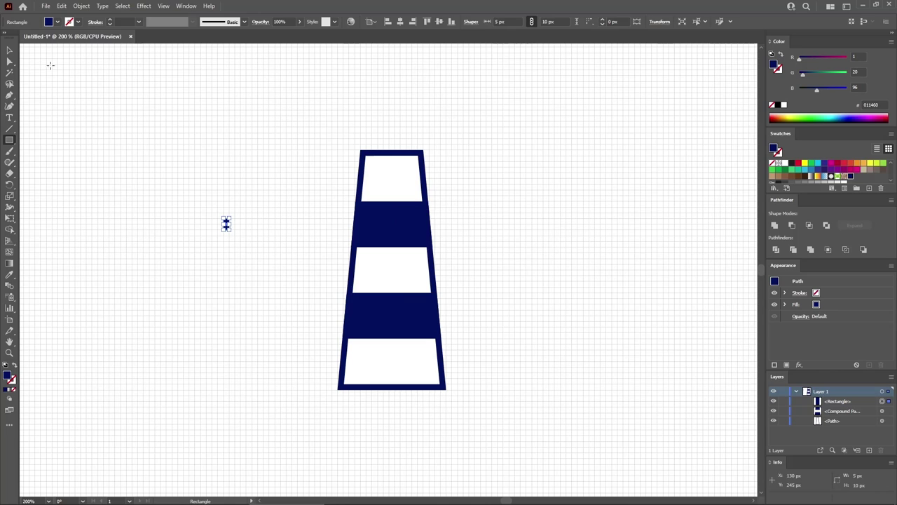
# Step: Move the small dark blue rectangle to the centre of the tower's lowest white band, at X 425, Y 500 px
pyautogui.click(10, 62)
pyautogui.click(154, 139)
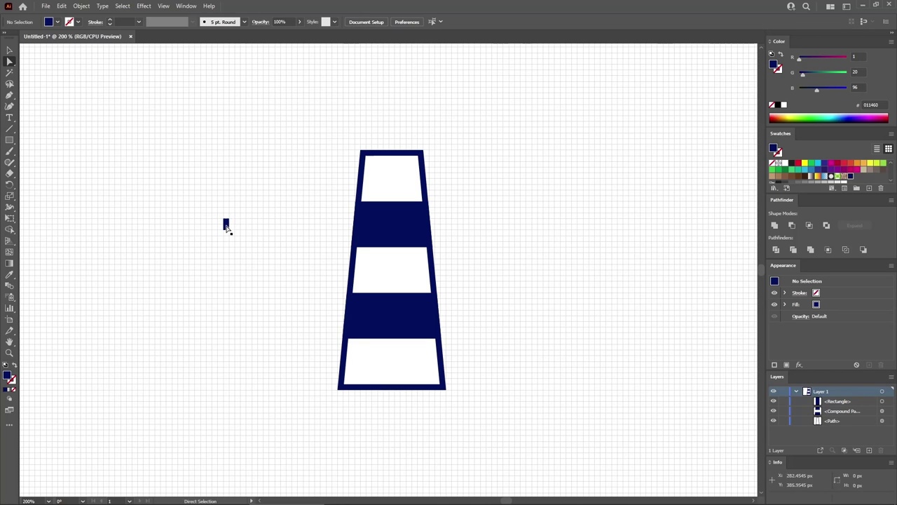
pyautogui.moveTo(227, 227); pyautogui.dragTo(392, 362)
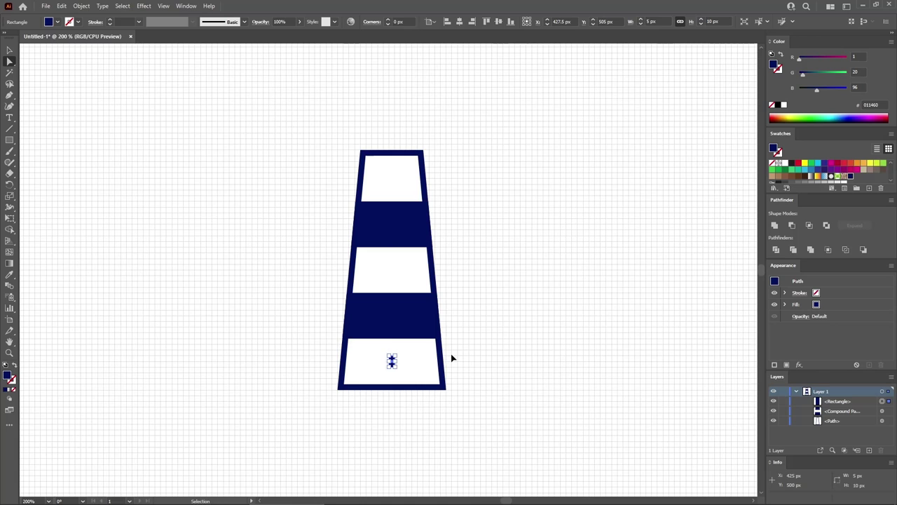
# Step: Fully round the two upper corners of the small rectangle in the lowest white band
pyautogui.hotkey('ctrl', '+')
pyautogui.hotkey('ctrl', '+')
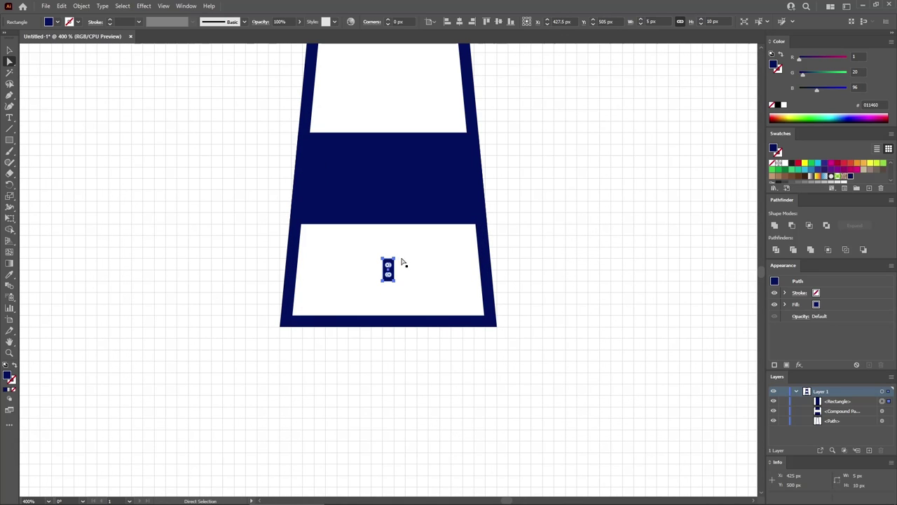
pyautogui.click(394, 259)
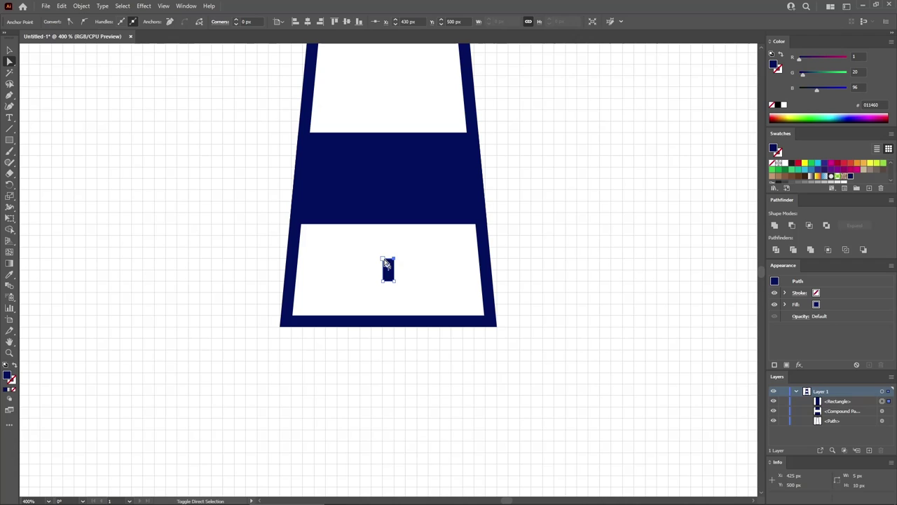
pyautogui.click(387, 265)
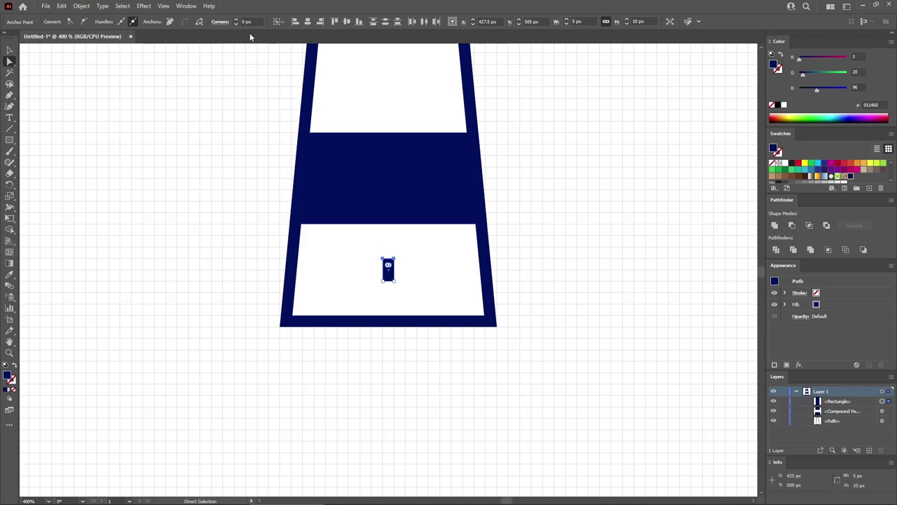
pyautogui.click(256, 22)
pyautogui.write('1')
pyautogui.press('Return')
pyautogui.click(541, 252)
pyautogui.click(389, 270)
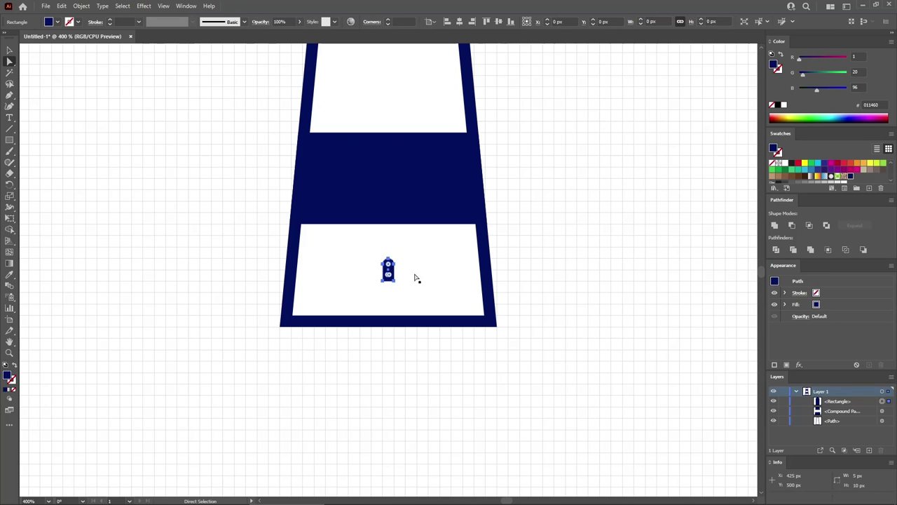
# Step: Give the small arched window a 4 pt dark blue stroke with round corner joins
pyautogui.click(858, 291)
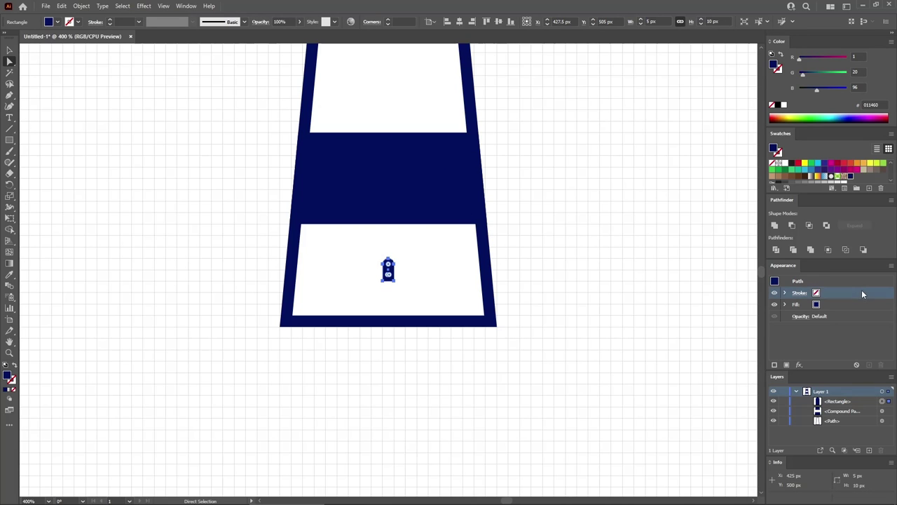
pyautogui.click(861, 293)
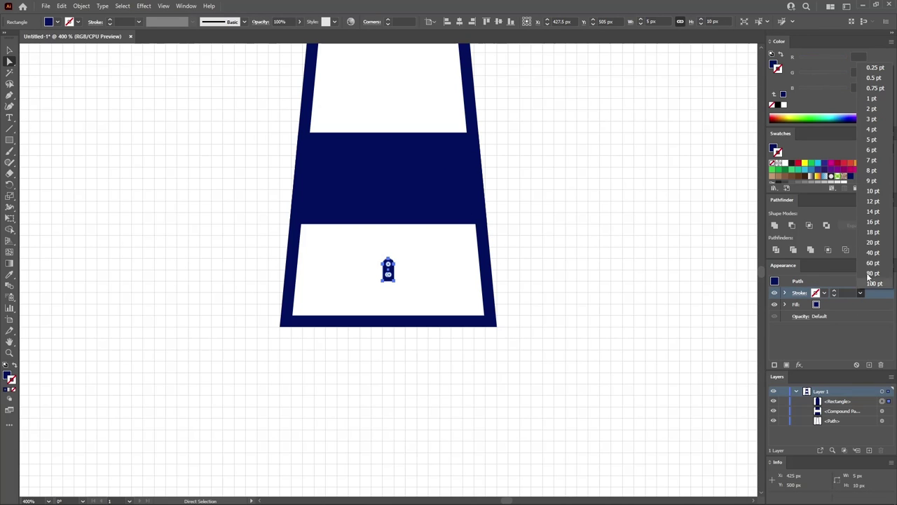
pyautogui.click(872, 129)
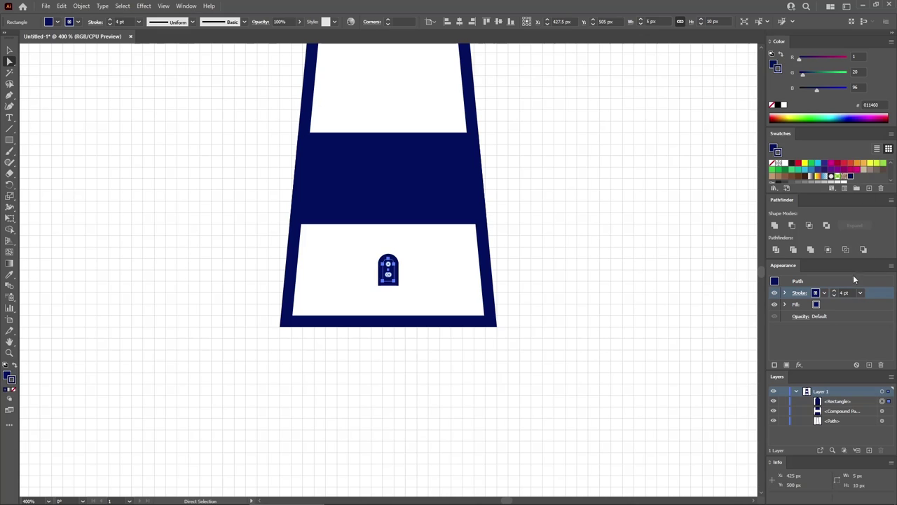
pyautogui.click(800, 293)
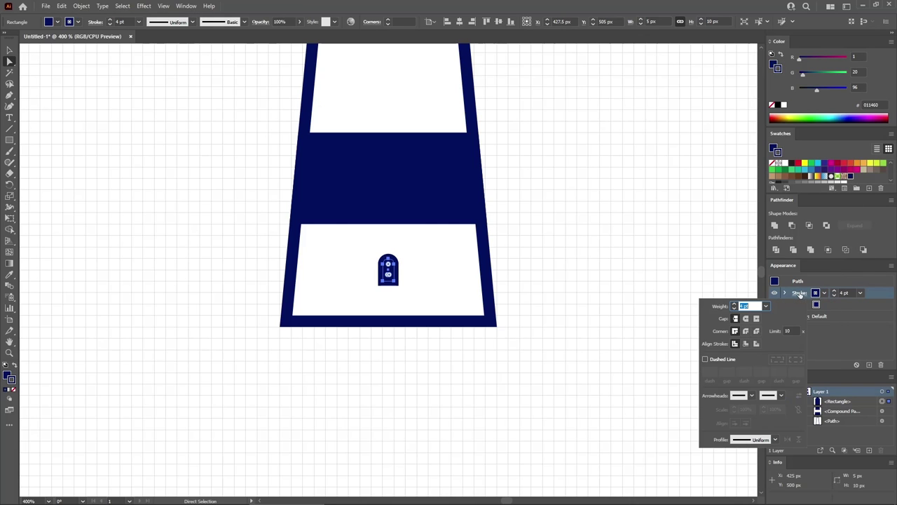
pyautogui.click(746, 334)
pyautogui.click(538, 281)
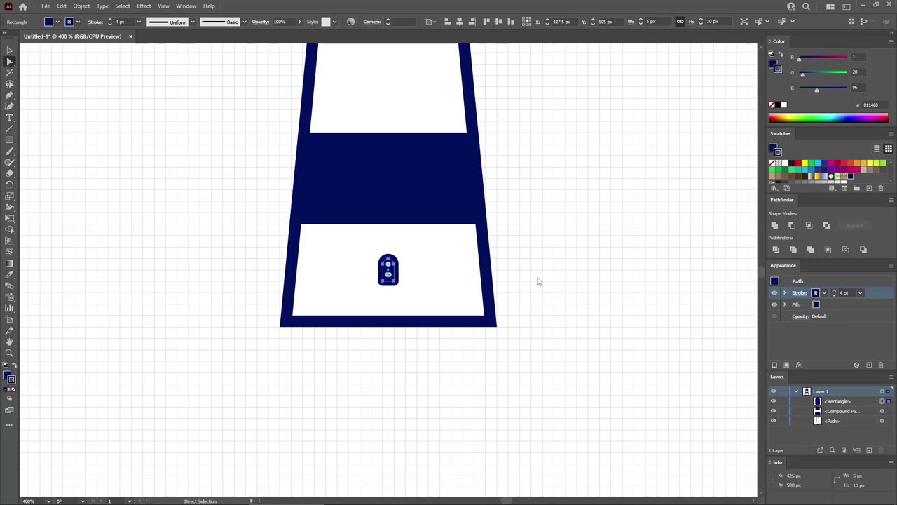
pyautogui.click(539, 281)
# Step: Place copies of the arched window at 40 px intervals up the tower in the upper dark stripe and the middle and top white bands
pyautogui.hotkey('ctrl', '0')
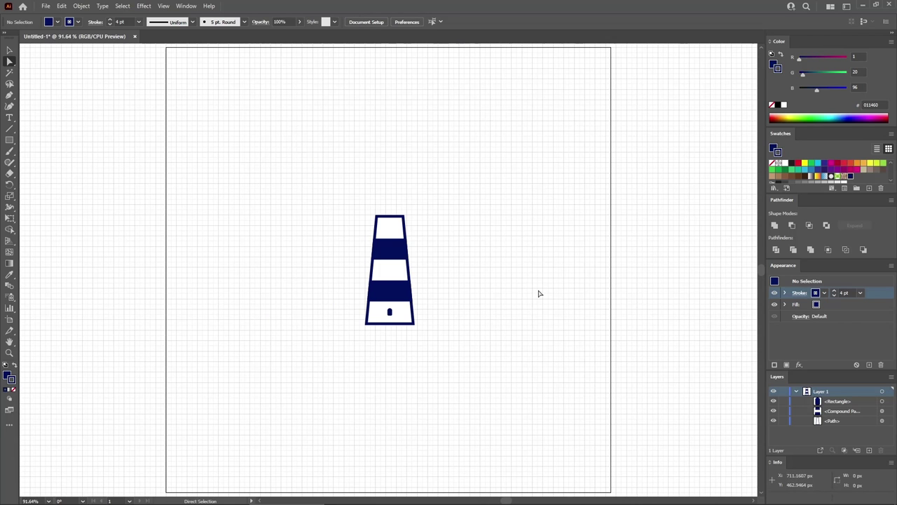
pyautogui.hotkey('ctrl', '=')
pyautogui.hotkey('ctrl', '=')
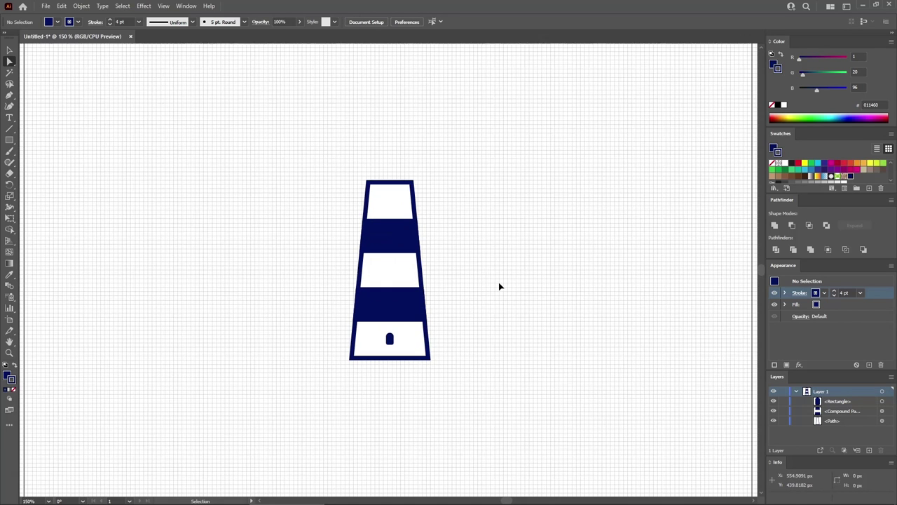
pyautogui.hotkey('ctrl', '=')
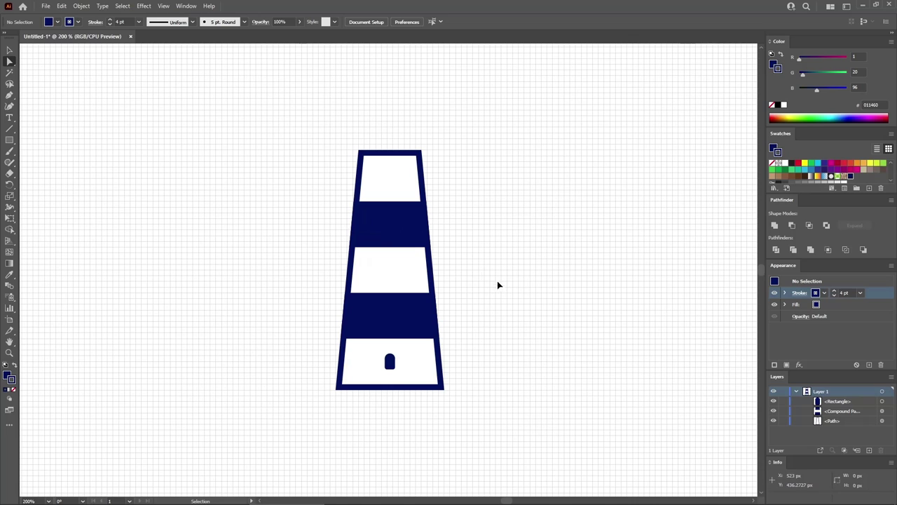
pyautogui.press('v')
pyautogui.moveTo(389, 362); pyautogui.dragTo(392, 225)
pyautogui.click(461, 250)
pyautogui.click(448, 179)
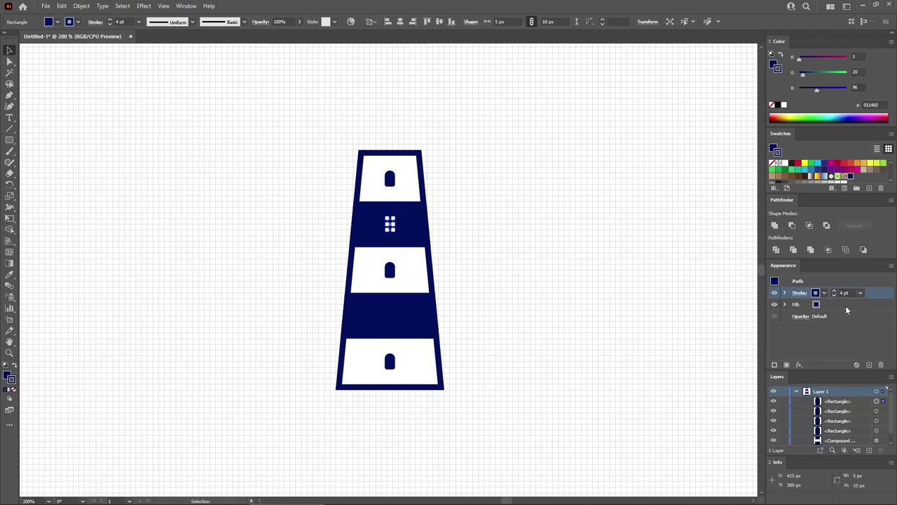
# Step: Make the stroke and fill of the upper dark stripe's window white, and copy it 80 px down into the lower dark stripe
pyautogui.click(786, 164)
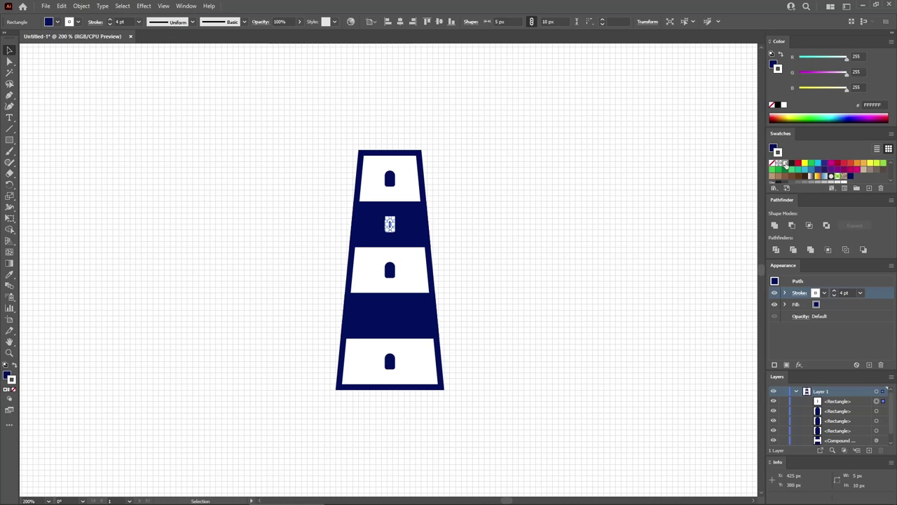
pyautogui.click(843, 306)
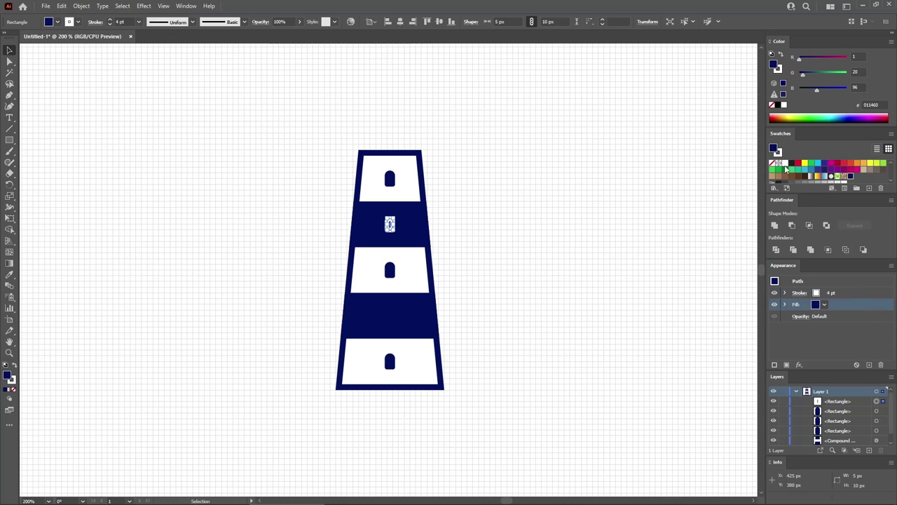
pyautogui.click(785, 164)
pyautogui.click(490, 228)
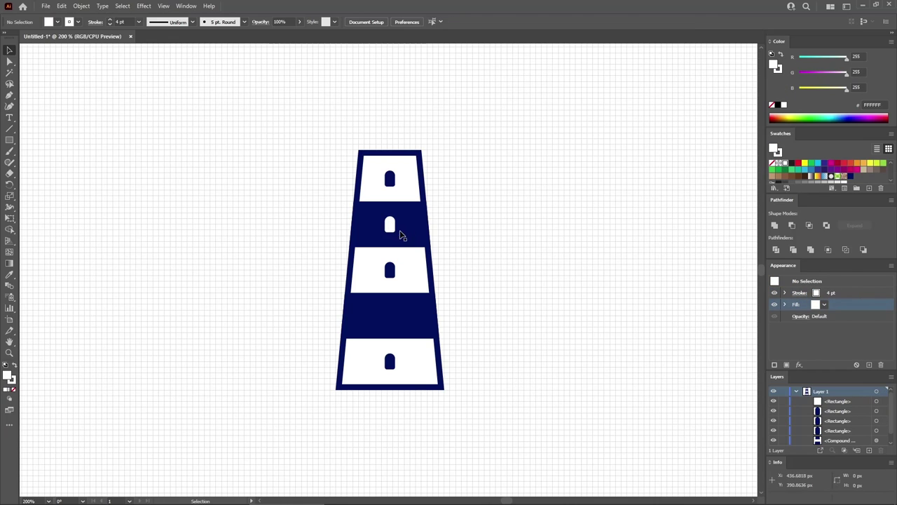
pyautogui.moveTo(391, 227); pyautogui.dragTo(394, 317)
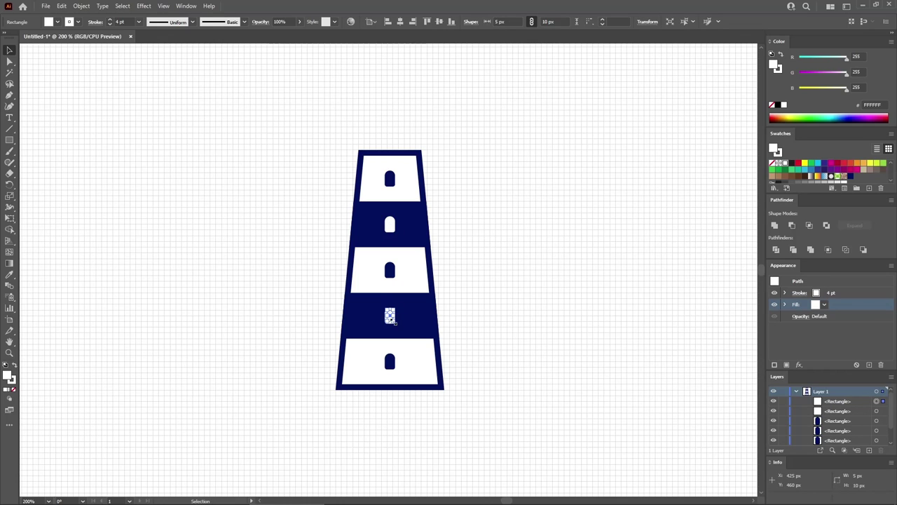
# Step: Create a 55 × 20 px rectangle in the empty area left of the tower
pyautogui.click(10, 140)
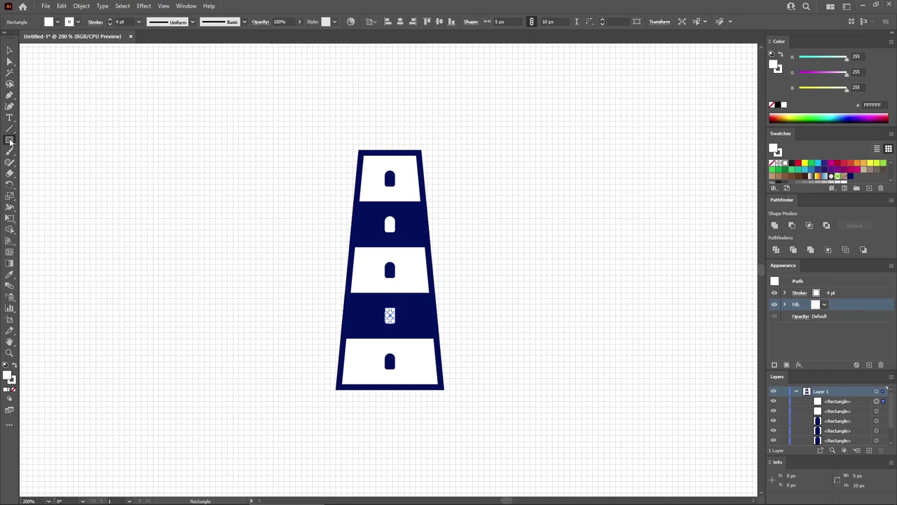
pyautogui.click(198, 226)
pyautogui.write('55')
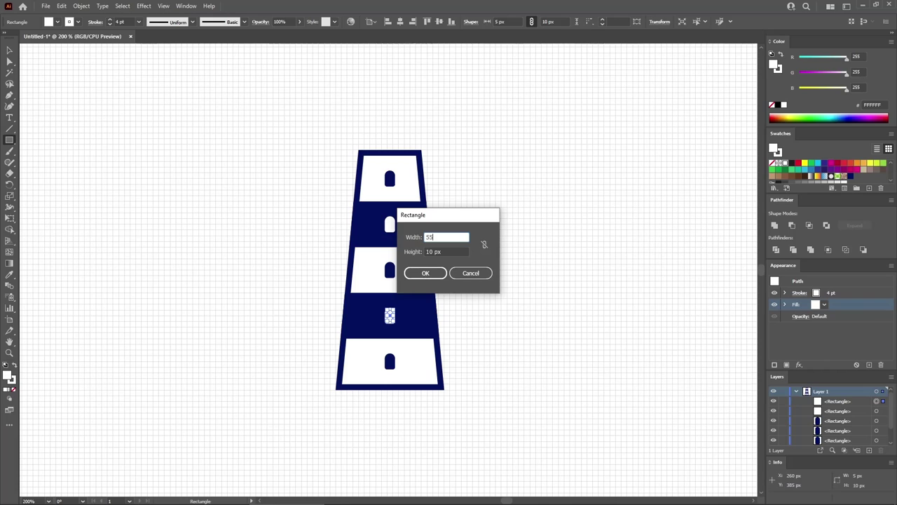
pyautogui.press('Tab')
pyautogui.write('2')
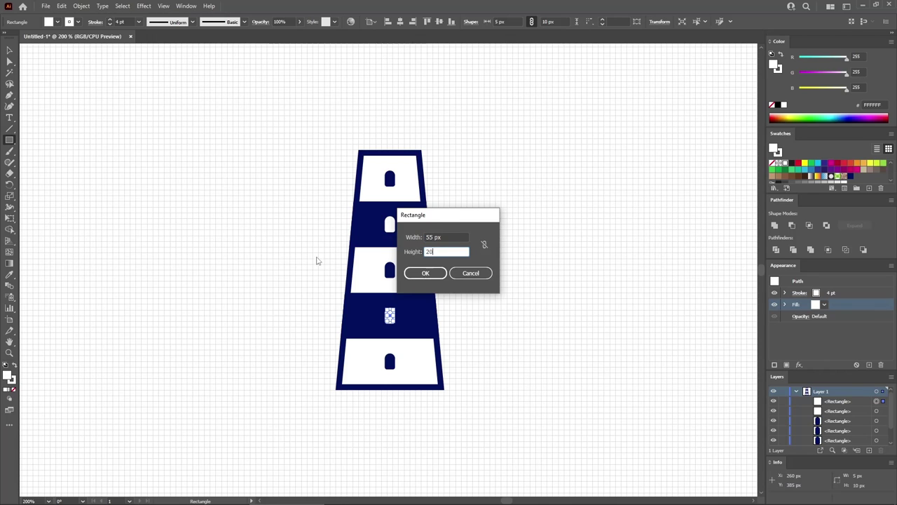
pyautogui.press('Return')
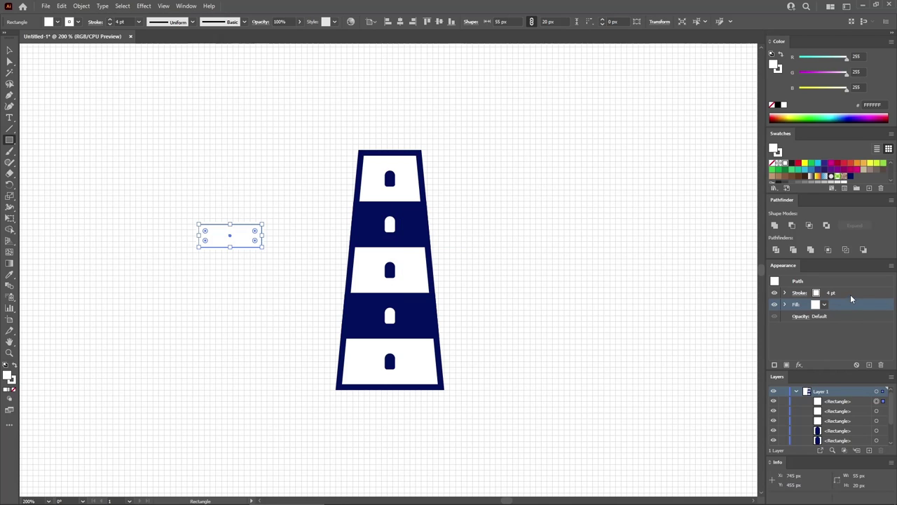
# Step: Remove the stroke from the 55 × 20 px rectangle and fill it with the dark blue swatch
pyautogui.click(826, 292)
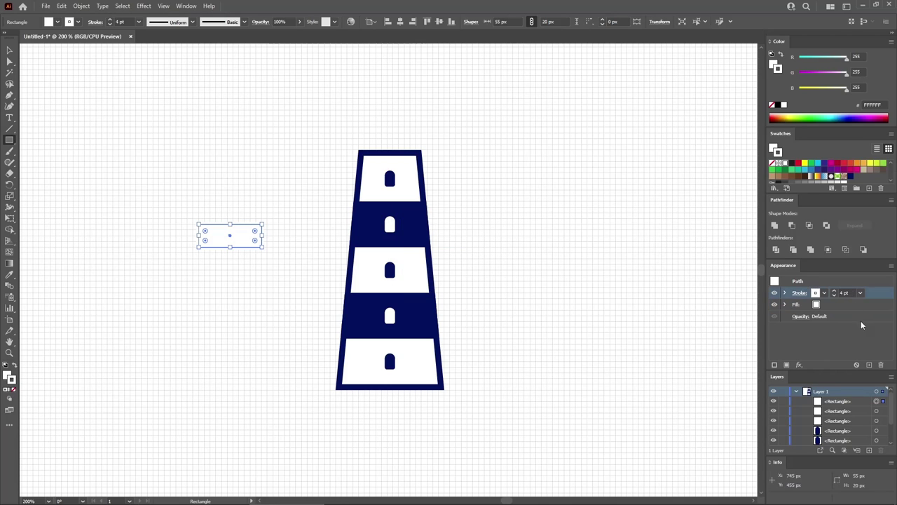
pyautogui.click(881, 364)
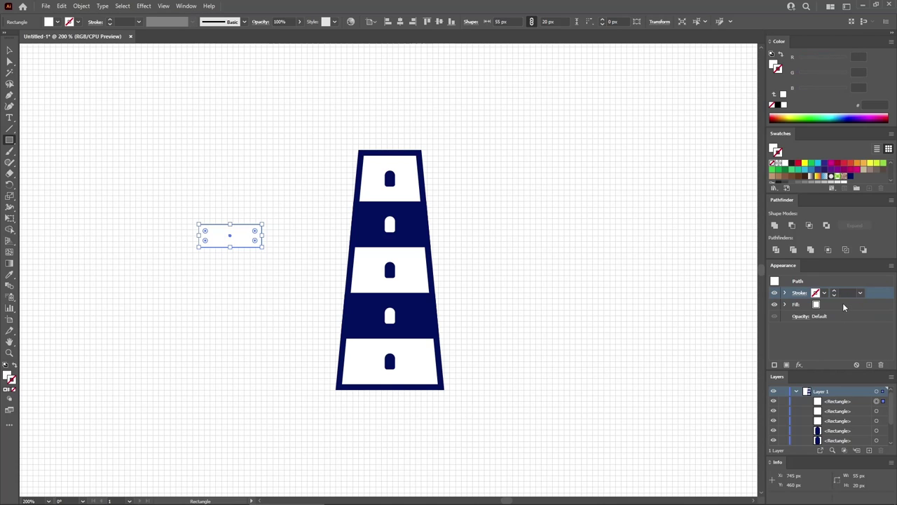
pyautogui.click(842, 304)
pyautogui.click(850, 176)
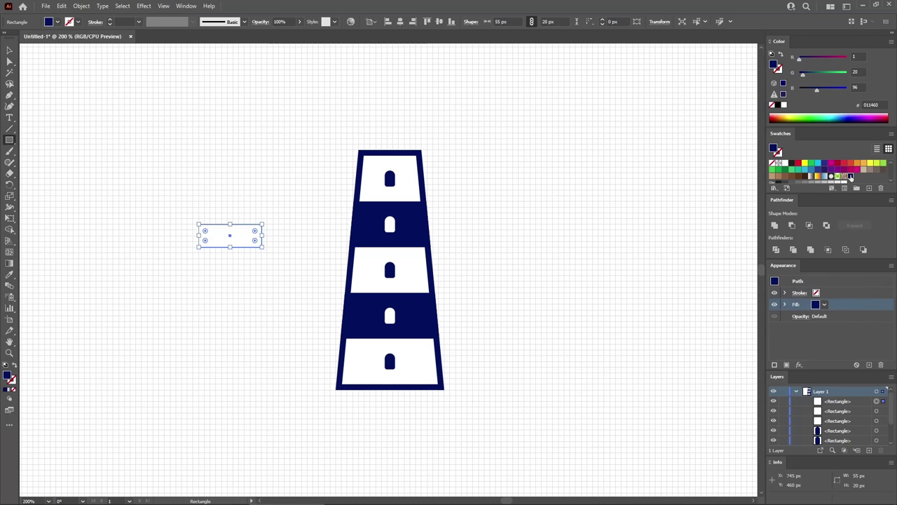
# Step: Move the dark blue rectangle onto the tower's top edge, with its upper-left corner at X 400, Y 305 px
pyautogui.click(9, 50)
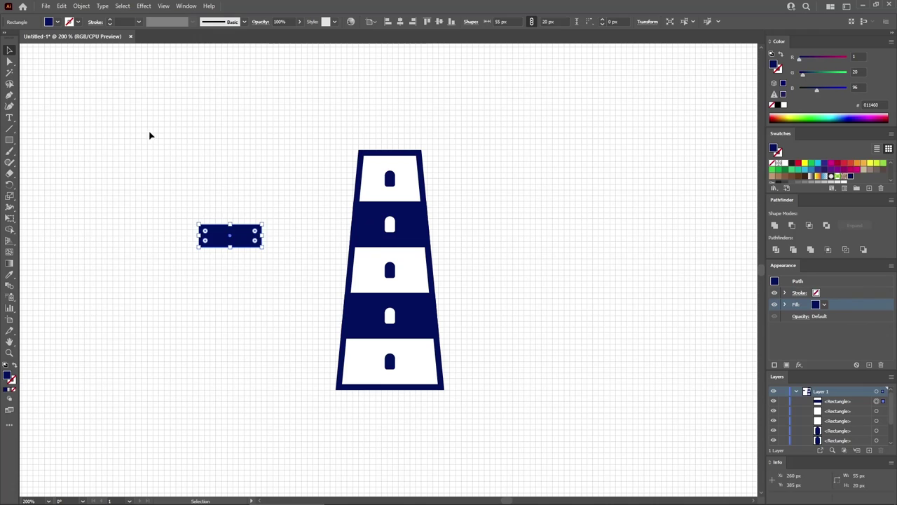
pyautogui.click(184, 175)
pyautogui.moveTo(226, 237); pyautogui.dragTo(386, 147)
# Step: Draw a 5 × 10 px rectangle inside the tower's top block, 5 px from its left and upper edges, and fill it white
pyautogui.press('a')
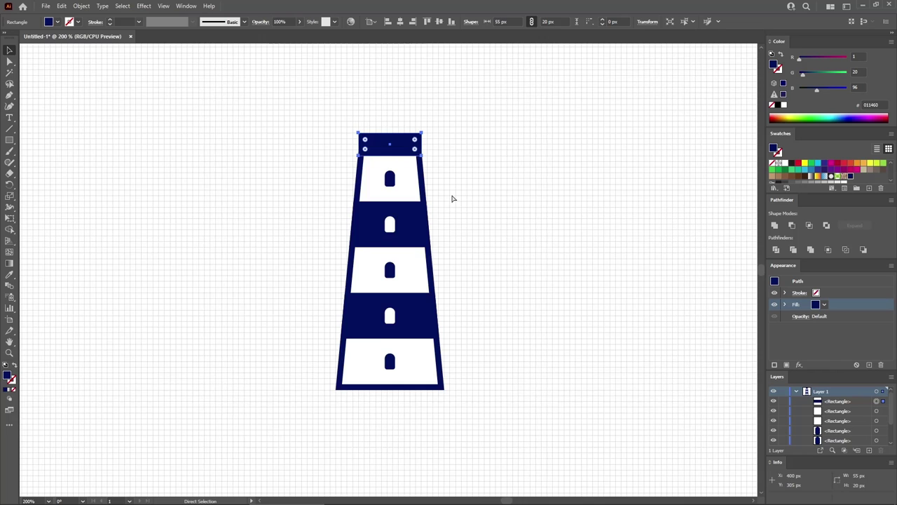
pyautogui.hotkey('ctrl', '+')
pyautogui.hotkey('ctrl', '+')
pyautogui.press('v')
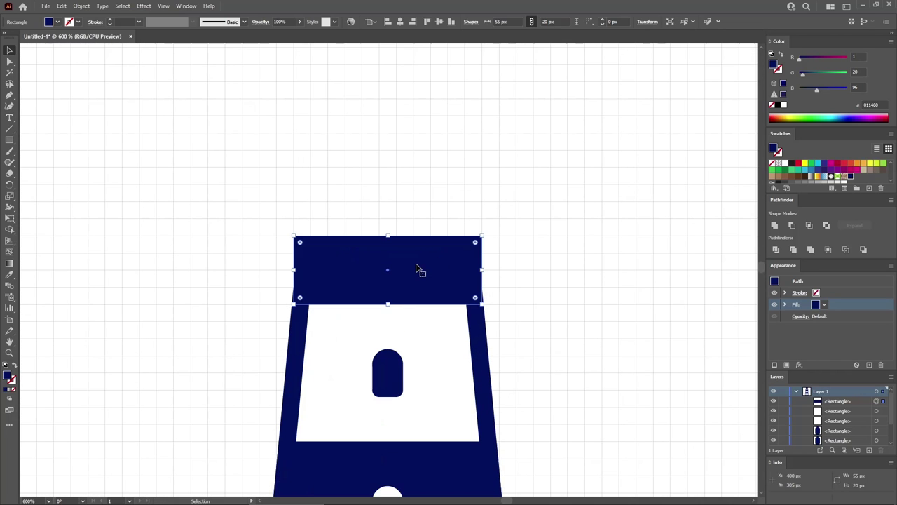
pyautogui.click(10, 140)
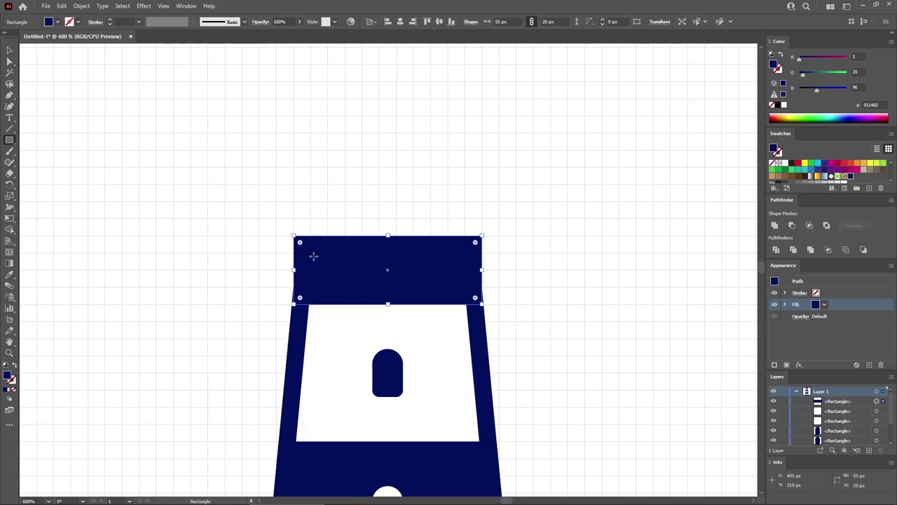
pyautogui.moveTo(310, 253); pyautogui.dragTo(329, 287)
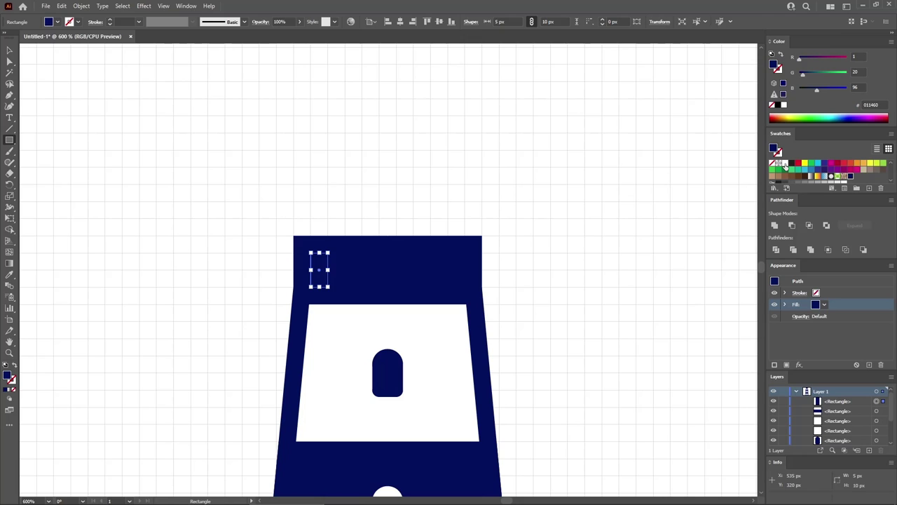
pyautogui.click(785, 164)
# Step: Apply a Transform effect to the small white rectangle with a 10 px horizontal move and 4 copies
pyautogui.click(143, 6)
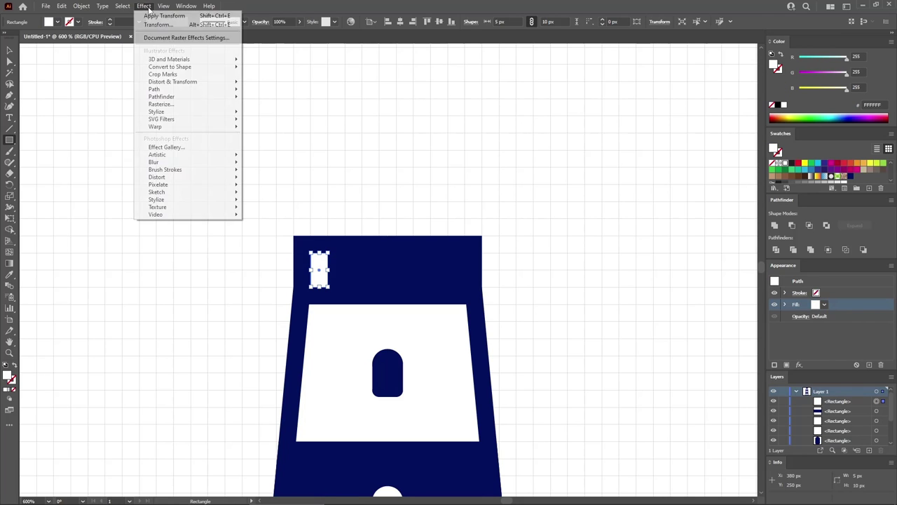
pyautogui.moveTo(185, 84)
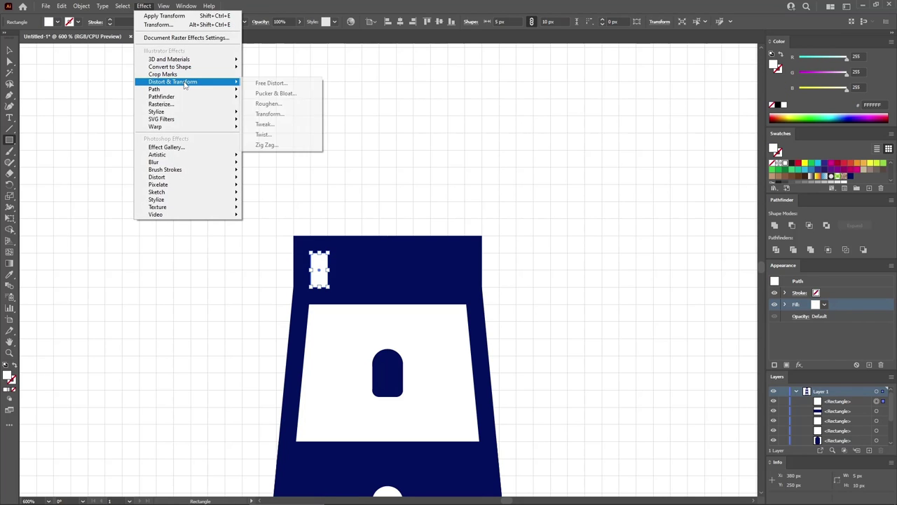
pyautogui.click(270, 113)
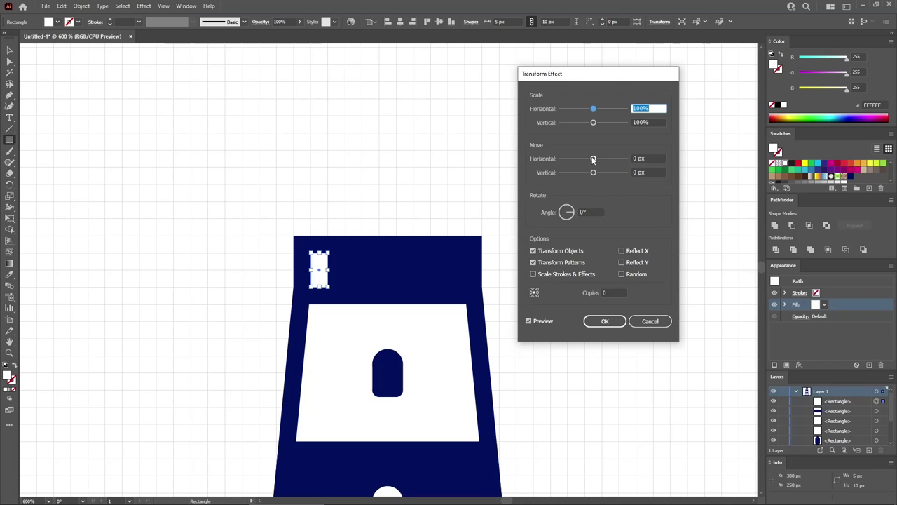
pyautogui.moveTo(593, 159); pyautogui.dragTo(597, 160)
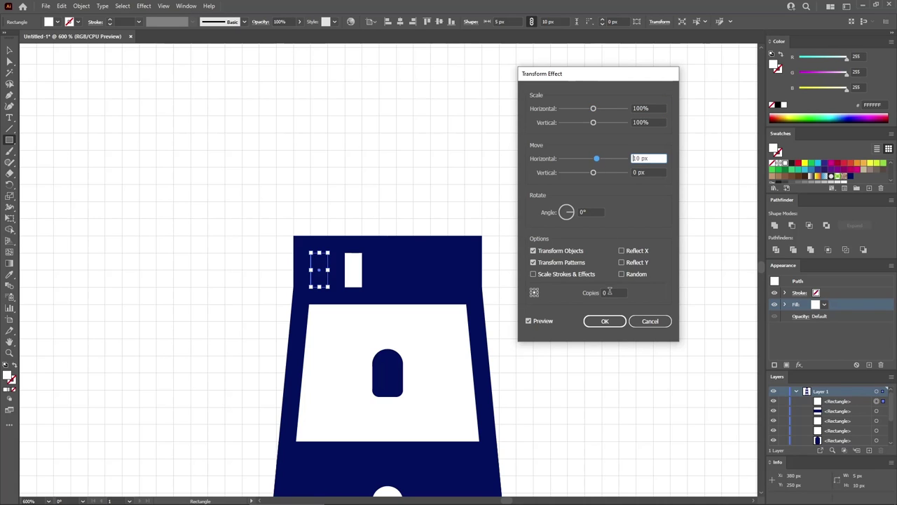
pyautogui.click(609, 291)
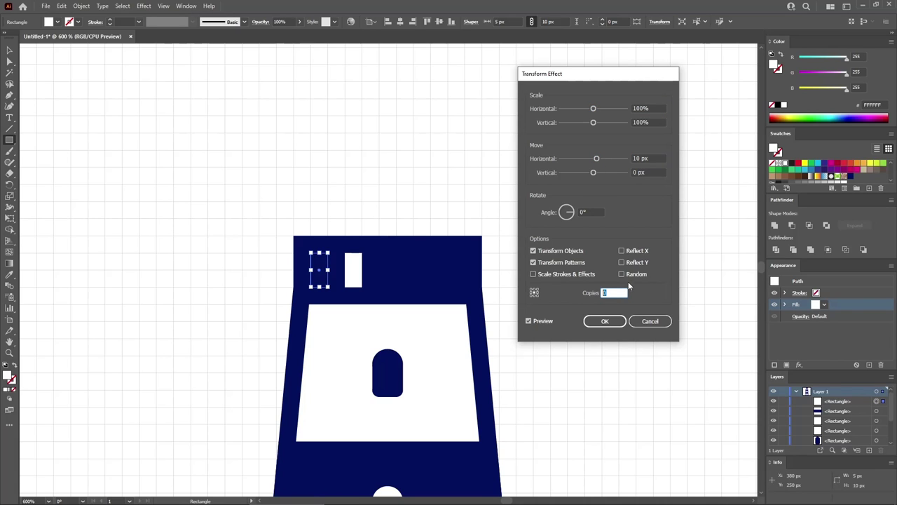
pyautogui.click(605, 320)
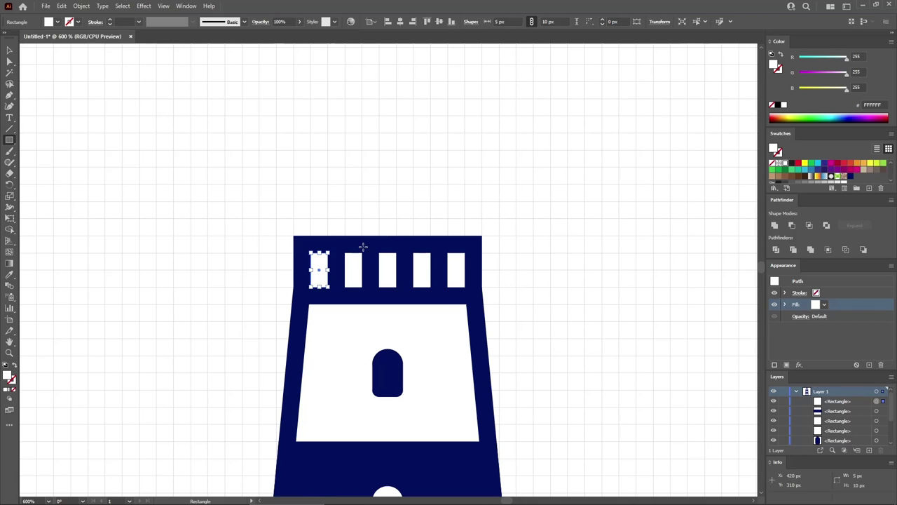
# Step: Expand the appearance of the row of white windows and ungroup it into separate paths
pyautogui.click(84, 8)
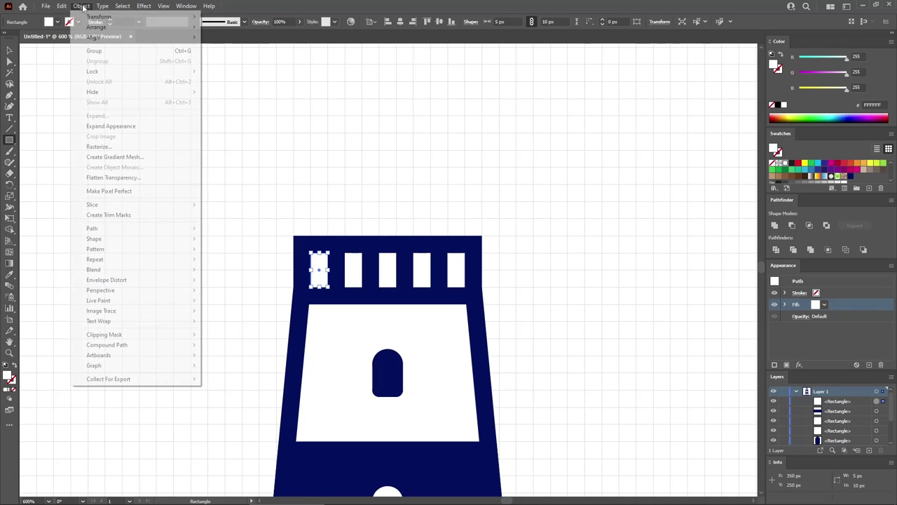
pyautogui.click(125, 126)
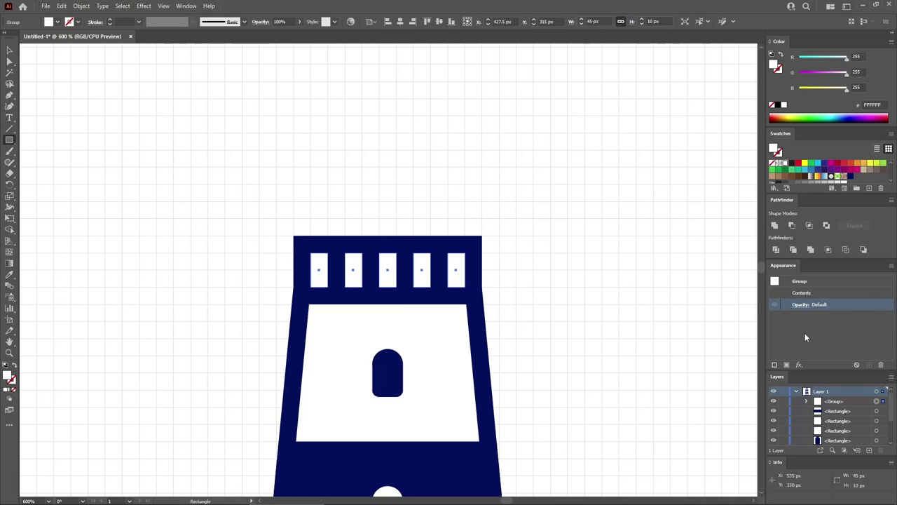
pyautogui.hotkey('ctrl', 'shift', 'g')
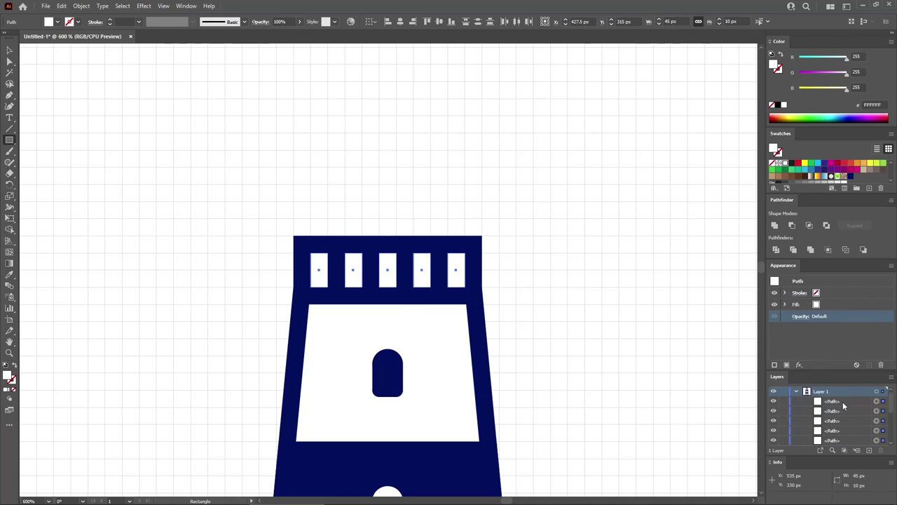
# Step: Lock the dark blue block behind the five white windows and round the windows' upper corners to 2.5 px
pyautogui.scroll(-1, 844, 405)
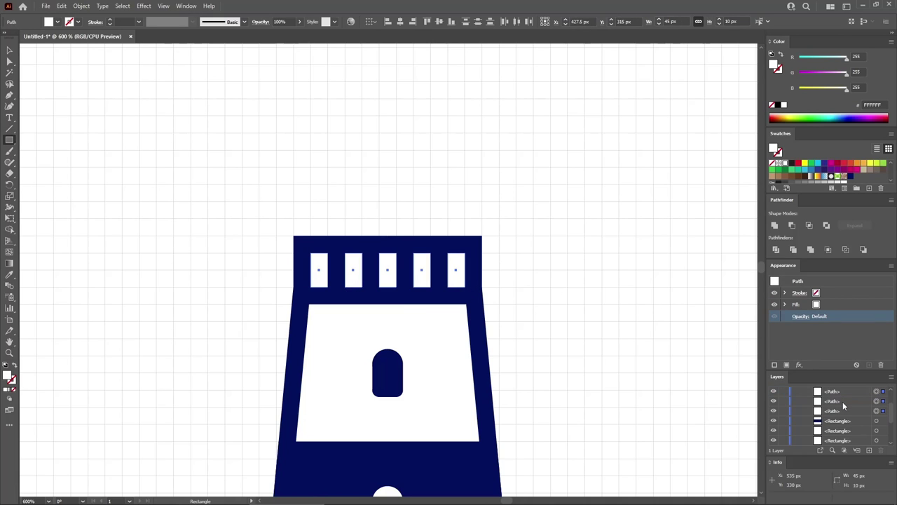
pyautogui.click(785, 420)
pyautogui.click(9, 62)
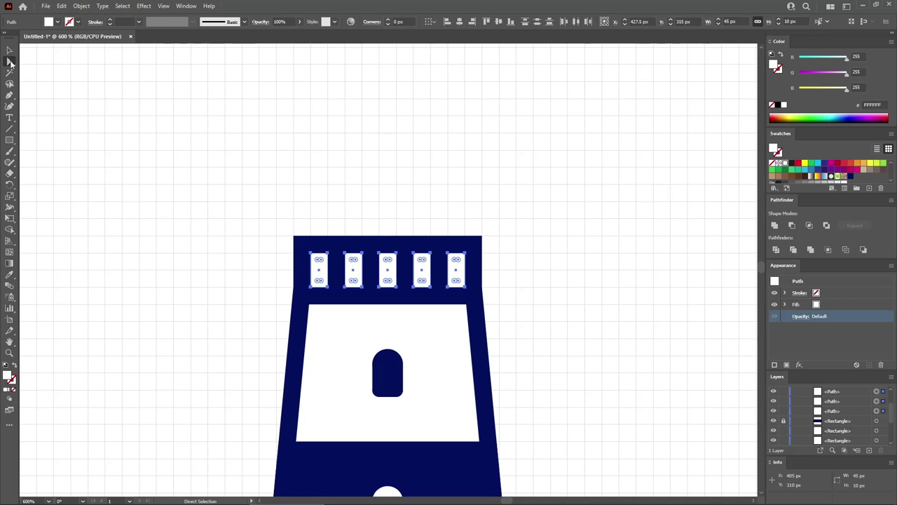
pyautogui.moveTo(244, 221); pyautogui.dragTo(501, 269)
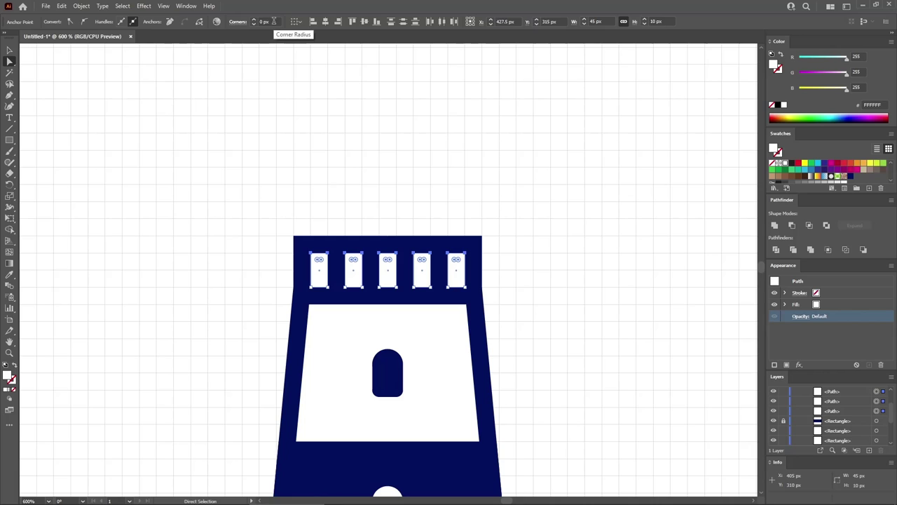
pyautogui.click(270, 21)
pyautogui.write('4')
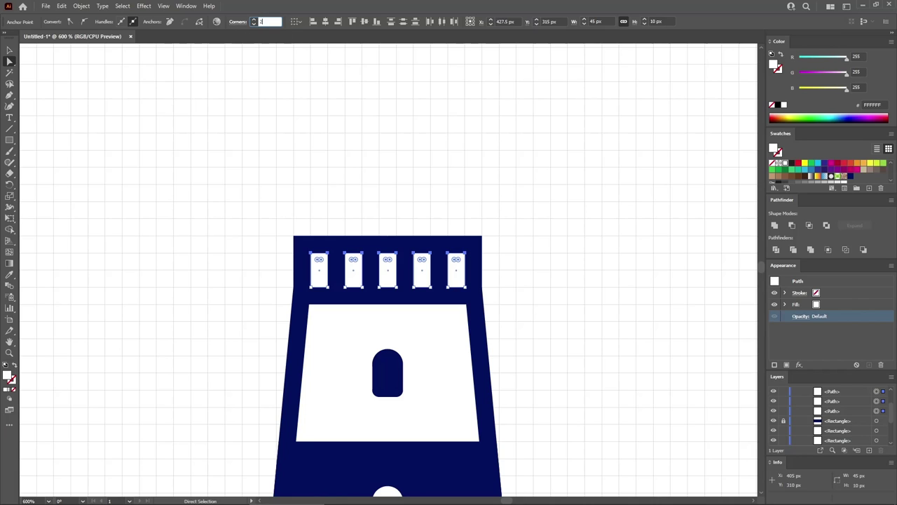
pyautogui.press('Return')
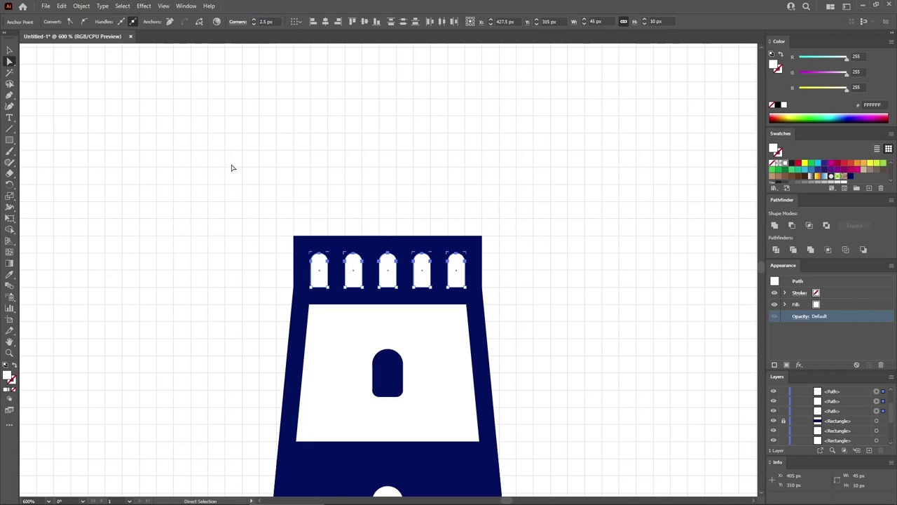
pyautogui.click(217, 167)
# Step: Create a 65 × 5 px rectangle in the empty area above the tower
pyautogui.click(11, 140)
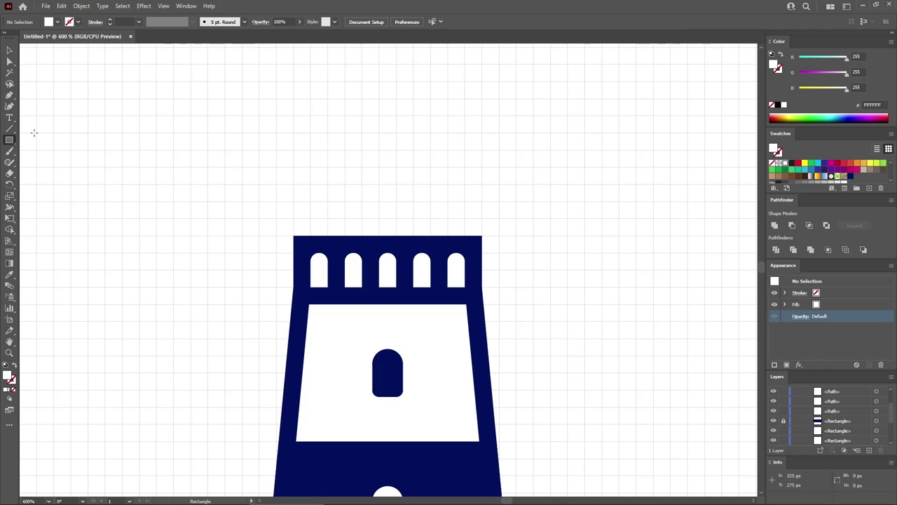
pyautogui.press('x')
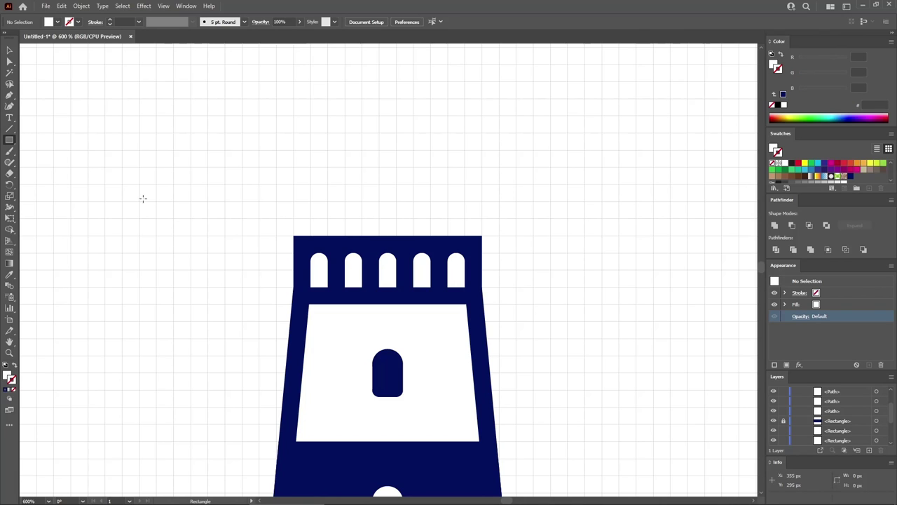
pyautogui.click(217, 169)
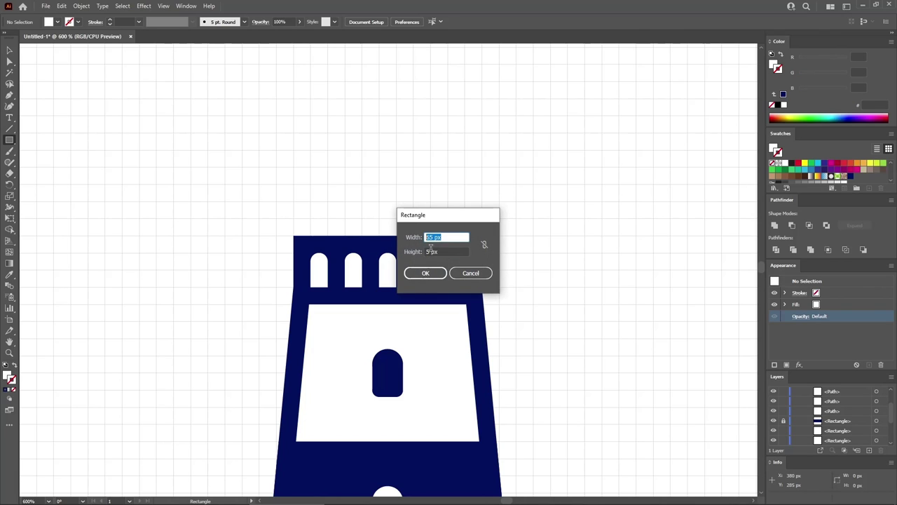
pyautogui.press('Tab')
pyautogui.click(427, 273)
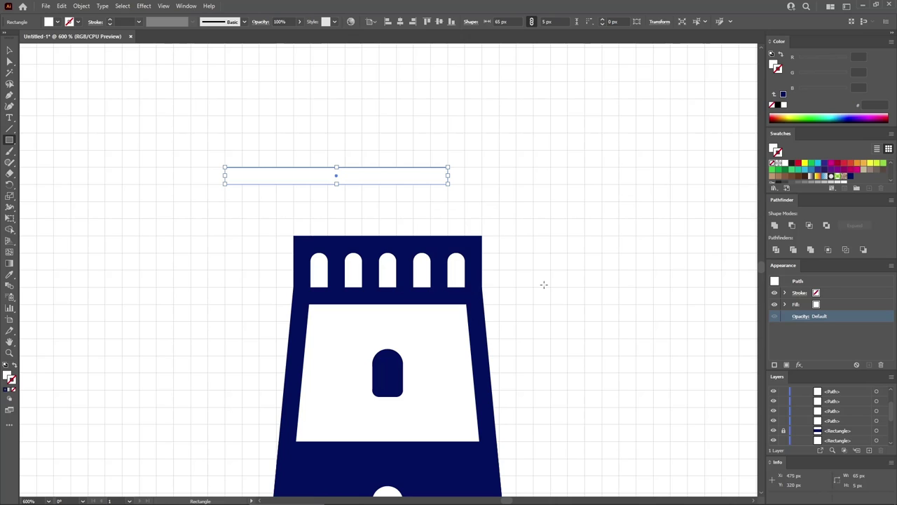
# Step: Give the 65 × 5 px rectangle a dark blue fill and a dark blue stroke of 5 pt
pyautogui.click(795, 304)
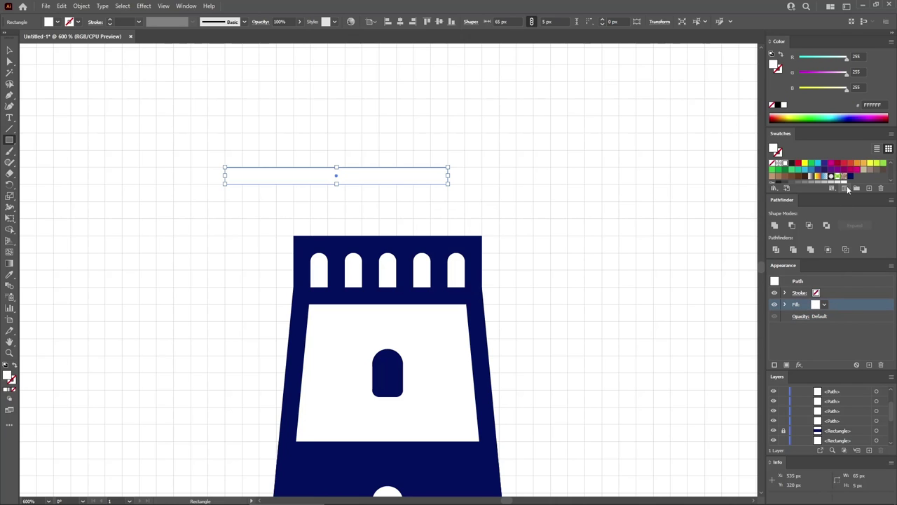
pyautogui.click(851, 291)
pyautogui.click(850, 178)
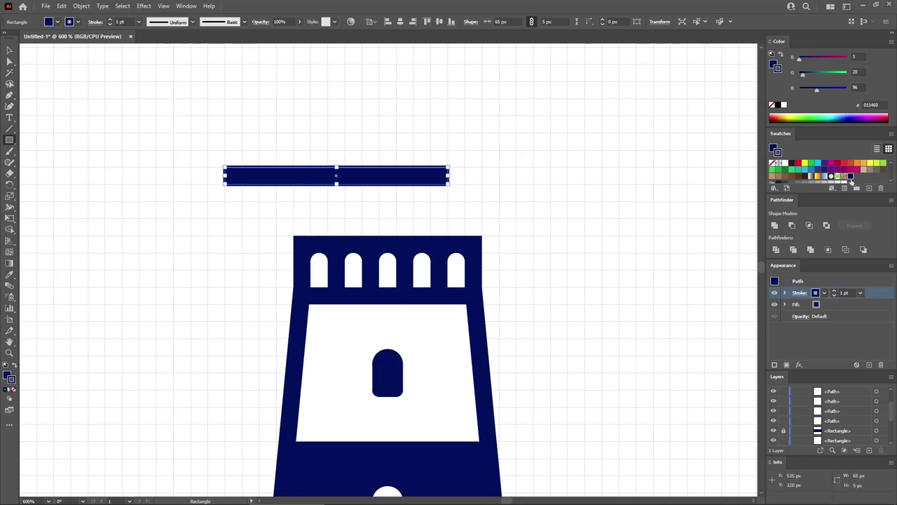
pyautogui.click(860, 293)
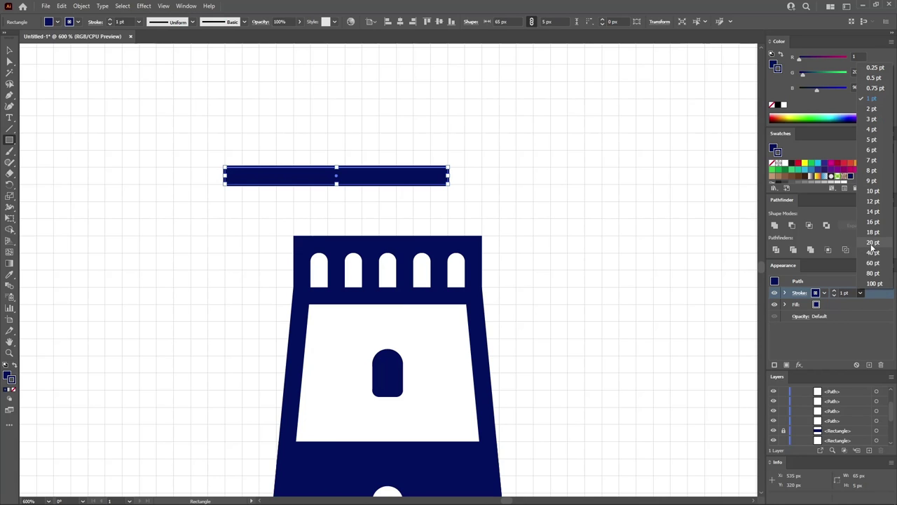
pyautogui.click(871, 139)
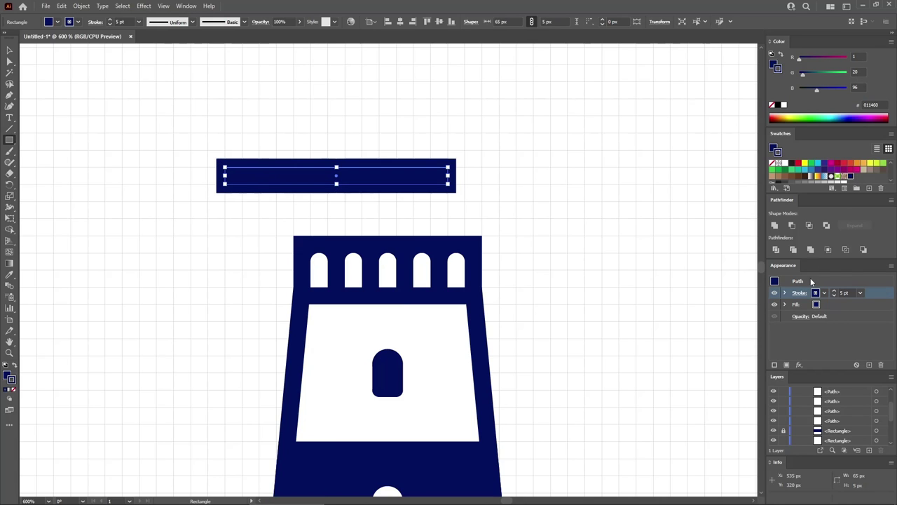
# Step: Set the bar's stroke to outside alignment with round joins and move its path's upper-left corner to X 395, Y 300 px
pyautogui.click(800, 293)
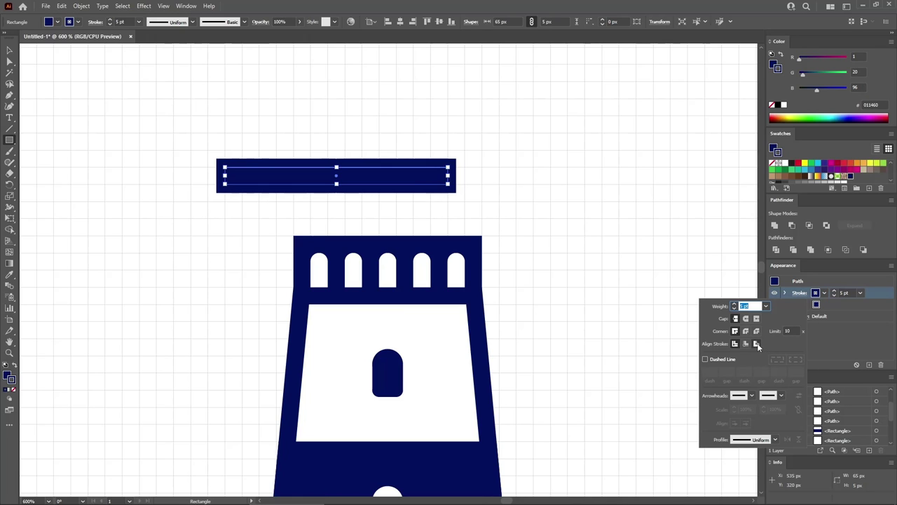
pyautogui.click(756, 344)
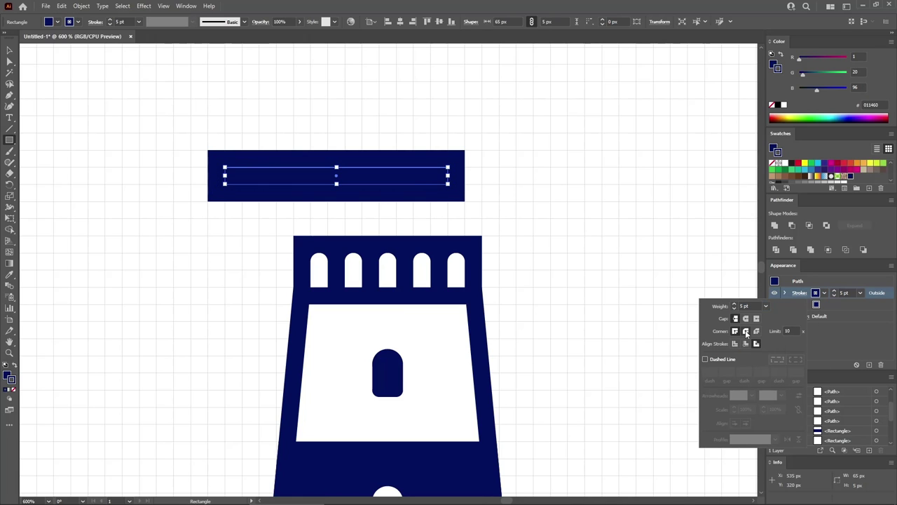
pyautogui.click(747, 333)
pyautogui.click(10, 50)
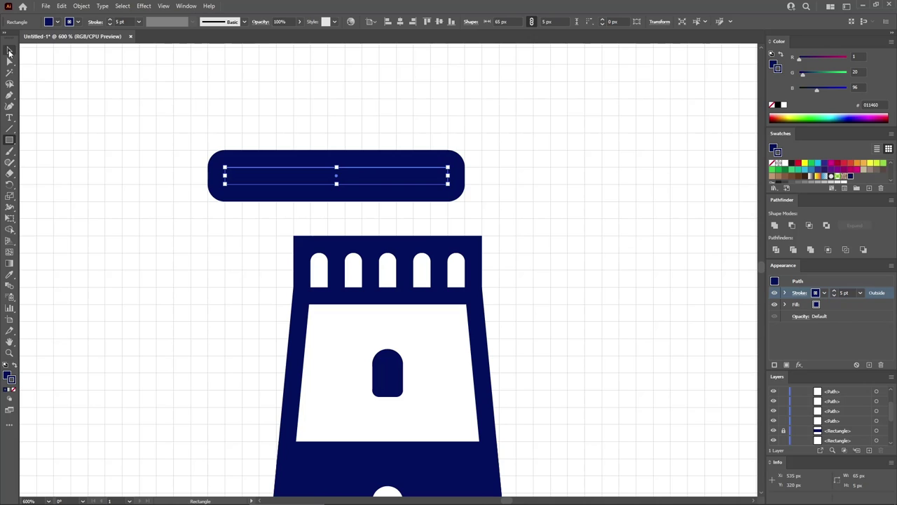
pyautogui.moveTo(365, 177); pyautogui.dragTo(415, 229)
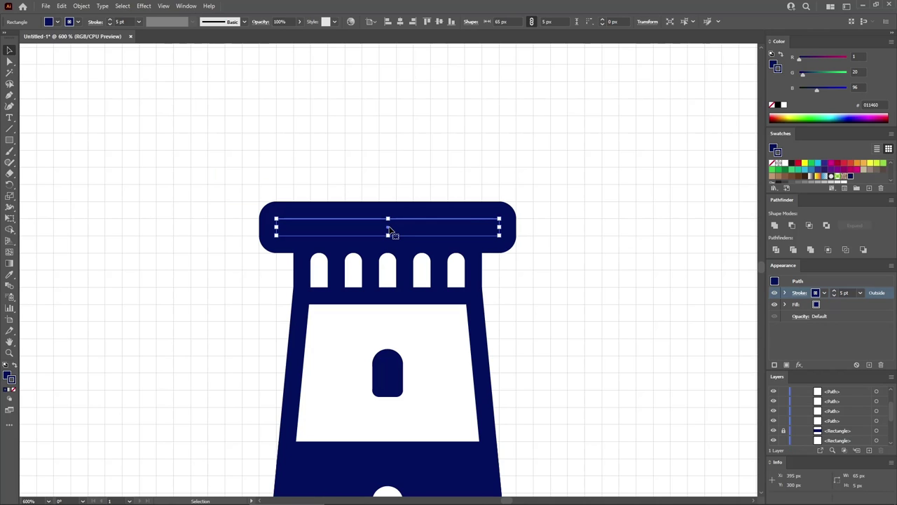
# Step: Draw a 55 × 25 px dark blue rectangle centred on top of the rounded bar and remove its stroke
pyautogui.click(10, 140)
pyautogui.moveTo(293, 202); pyautogui.dragTo(481, 116)
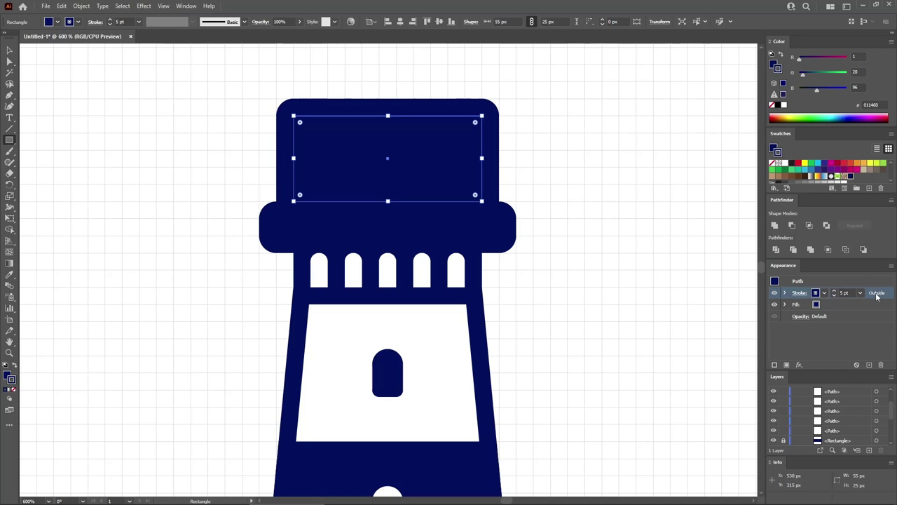
pyautogui.click(882, 365)
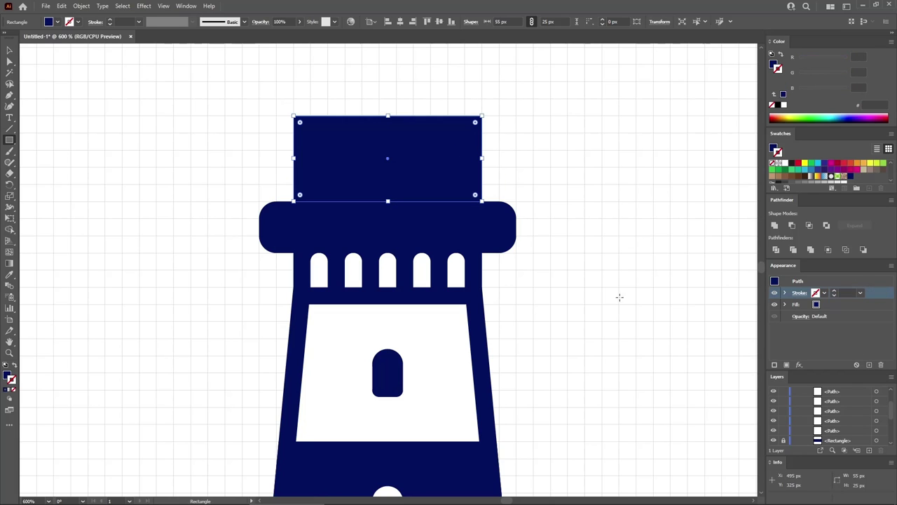
pyautogui.click(842, 306)
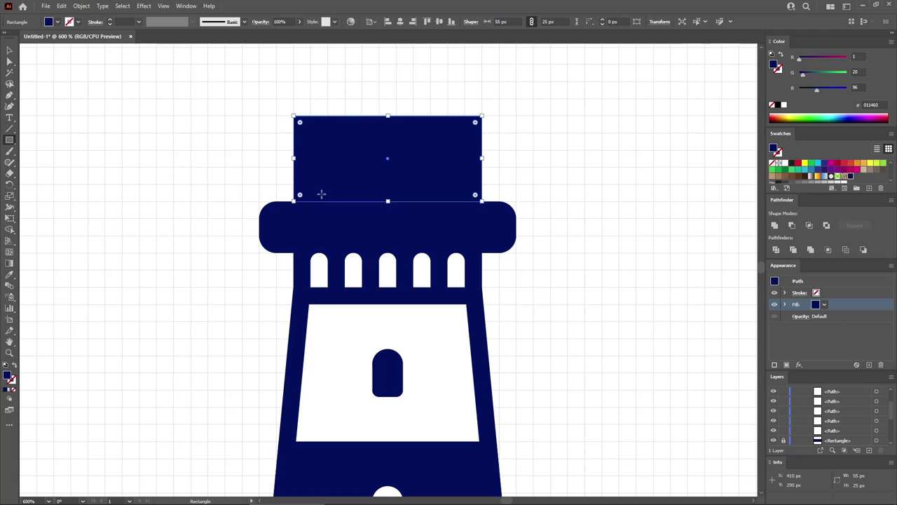
# Step: Draw three white full-height panels in the 55 × 25 px block, 10 px wide at the sides and 15 px in the middle, with 5 px gaps
pyautogui.moveTo(311, 116); pyautogui.dragTo(344, 201)
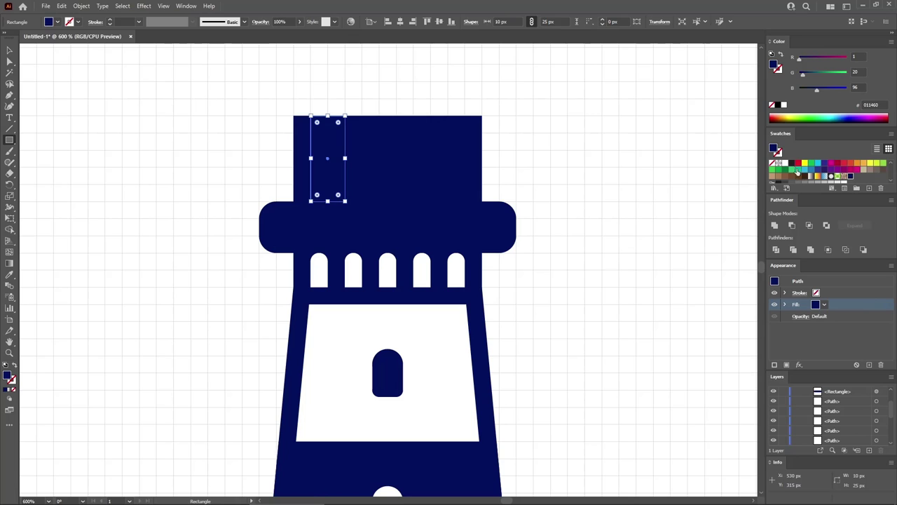
pyautogui.click(784, 164)
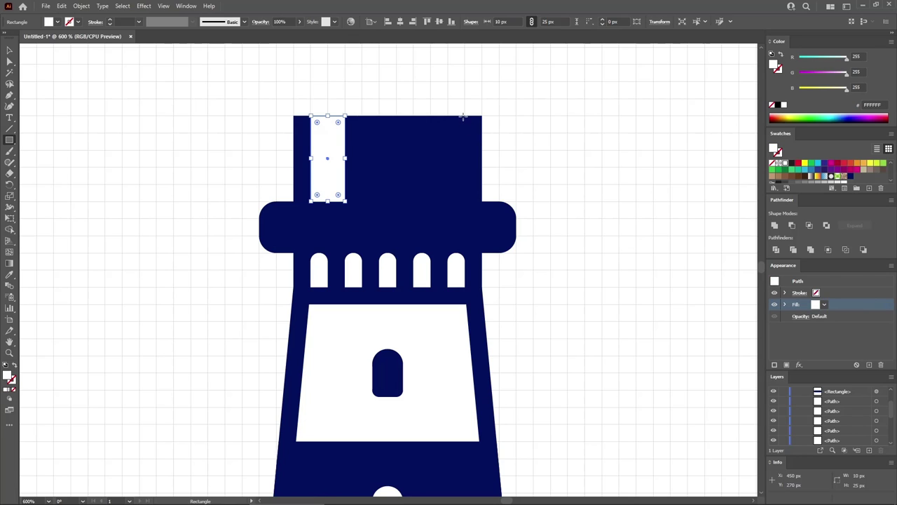
pyautogui.moveTo(463, 117); pyautogui.dragTo(435, 201)
pyautogui.moveTo(362, 116); pyautogui.dragTo(413, 201)
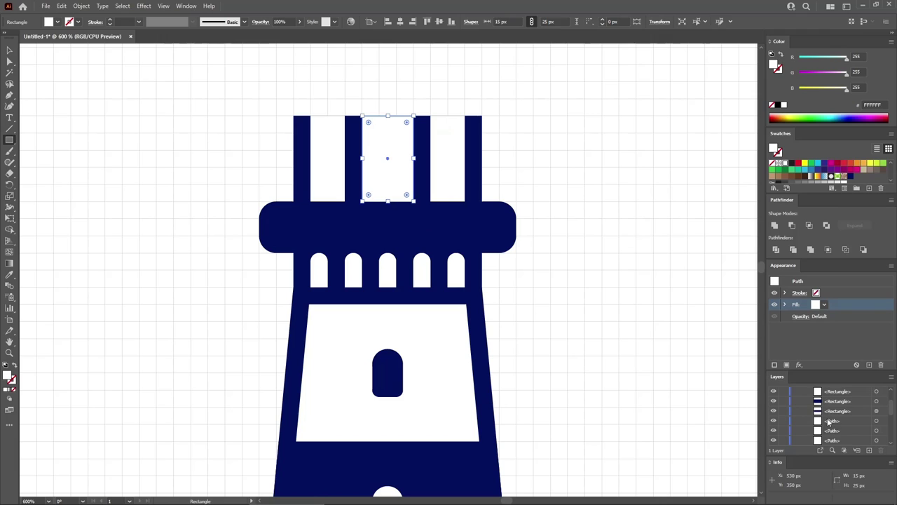
# Step: Lock the dark blue block behind the three white panels and round the panels' upper corners to 5 px
pyautogui.scroll(2, 828, 421)
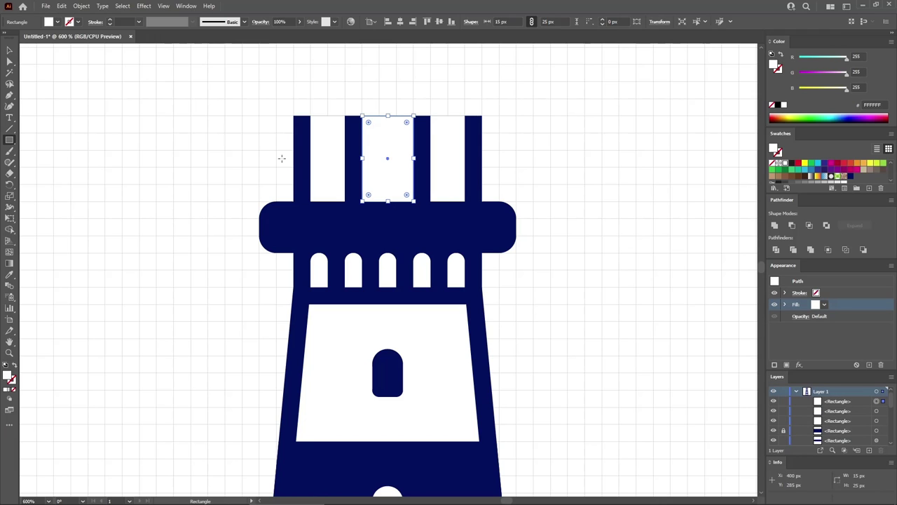
pyautogui.click(10, 62)
pyautogui.moveTo(268, 99); pyautogui.dragTo(491, 134)
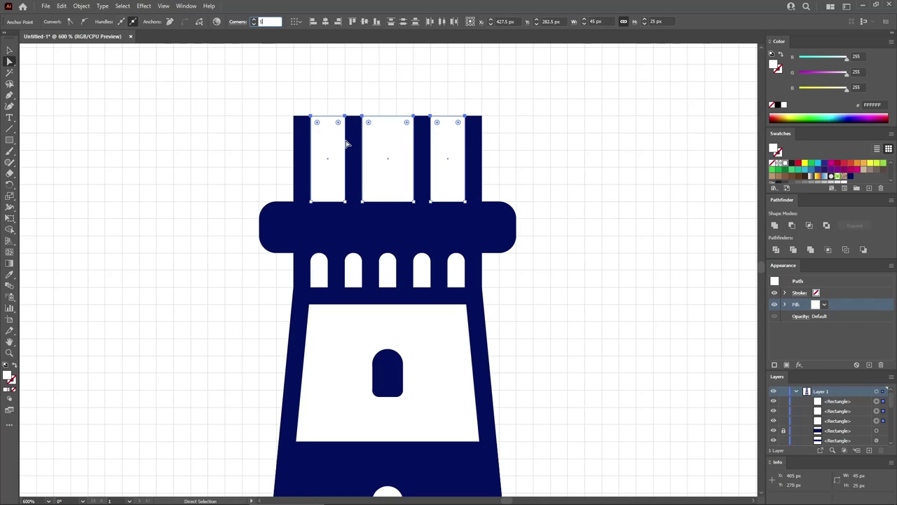
pyautogui.press('Return')
pyautogui.click(226, 154)
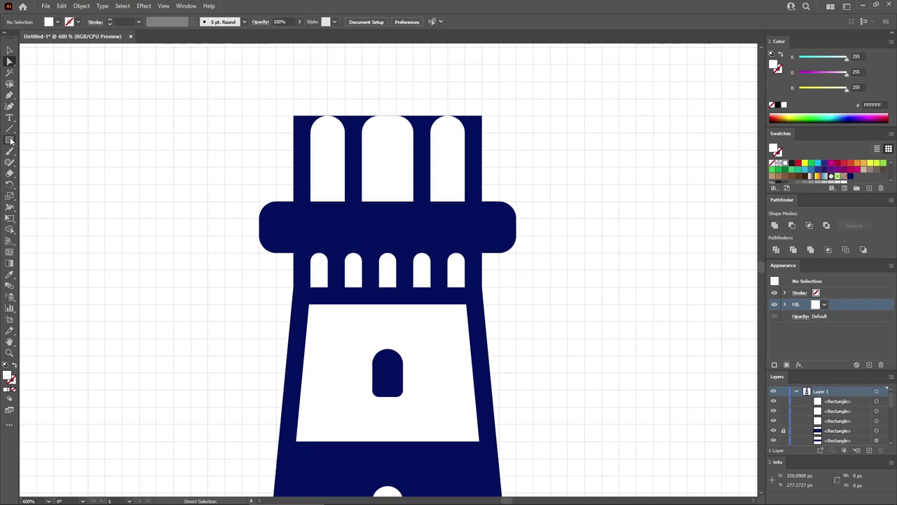
# Step: Draw a 65 × 5 px dark blue bar centred on top of the white-panelled block and round its corners to 2.5 px
pyautogui.press('m')
pyautogui.moveTo(276, 100); pyautogui.dragTo(499, 116)
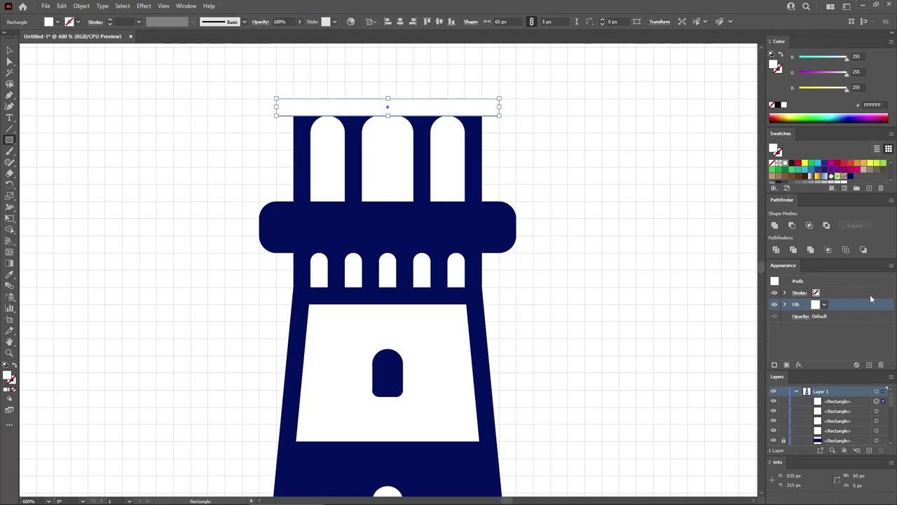
pyautogui.click(850, 176)
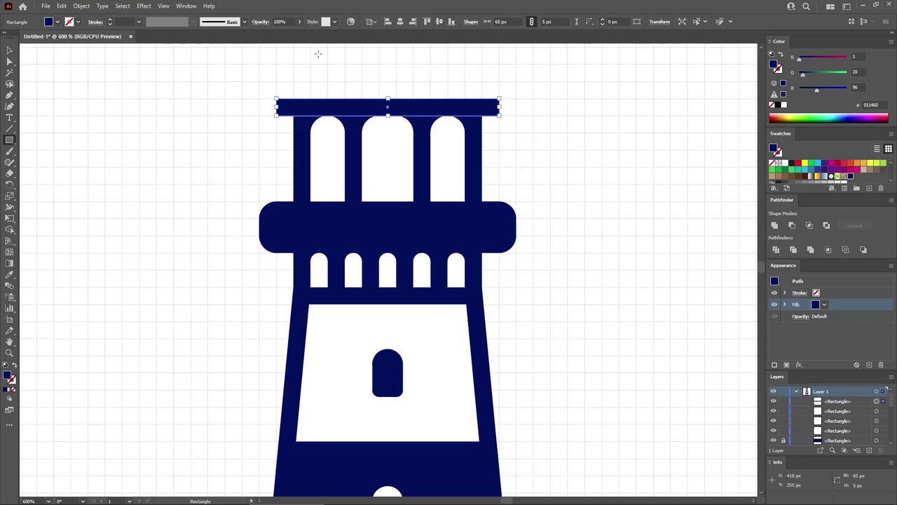
pyautogui.click(11, 62)
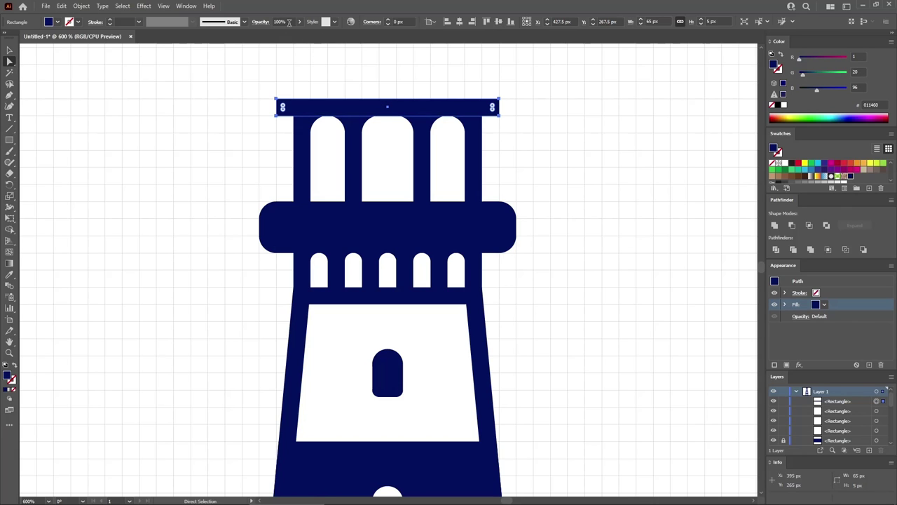
pyautogui.click(398, 21)
pyautogui.write('3')
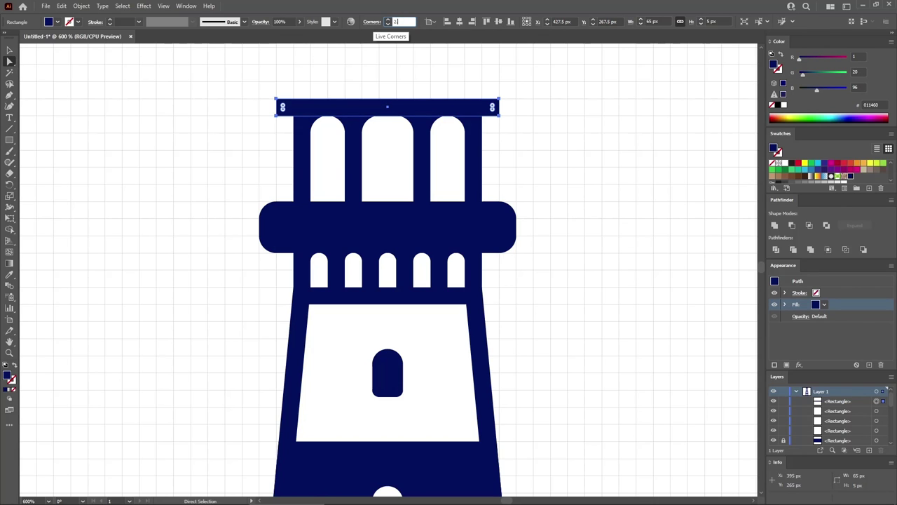
pyautogui.write('.5')
pyautogui.press('Return')
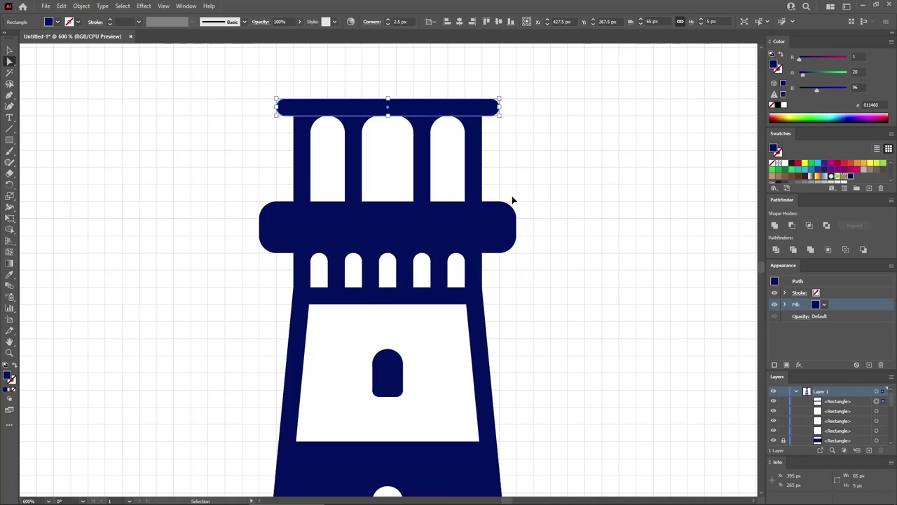
# Step: Draw a 55 × 35 px dark blue rectangle centred on the thin bar and round its two upper corners to 27.5 px
pyautogui.hotkey('ctrl', '-')
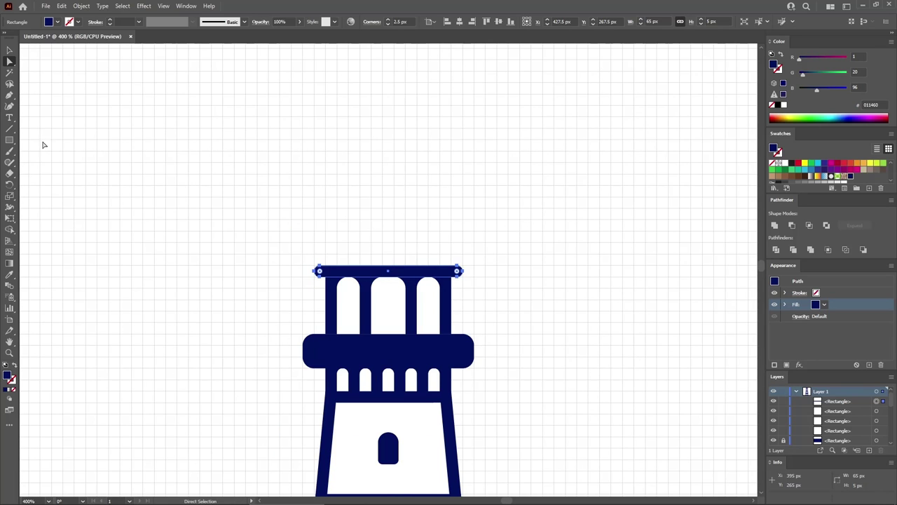
pyautogui.click(10, 140)
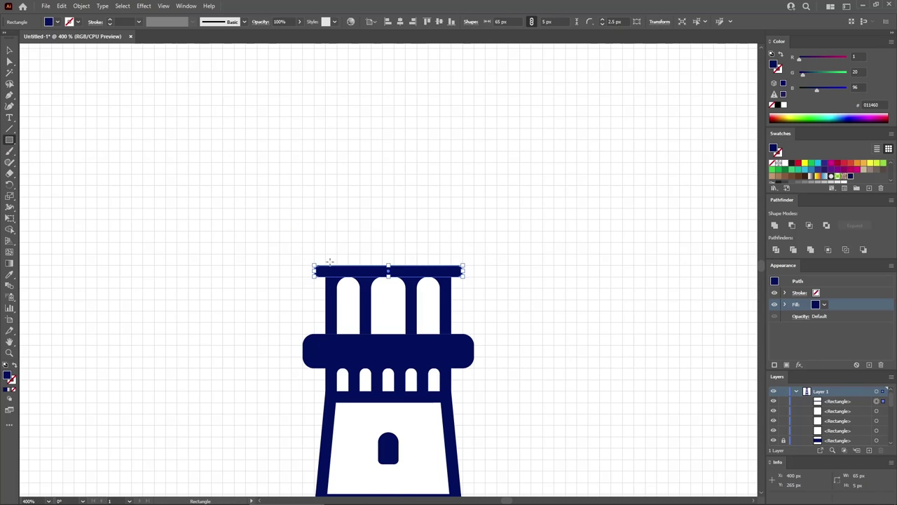
pyautogui.moveTo(327, 265); pyautogui.dragTo(452, 188)
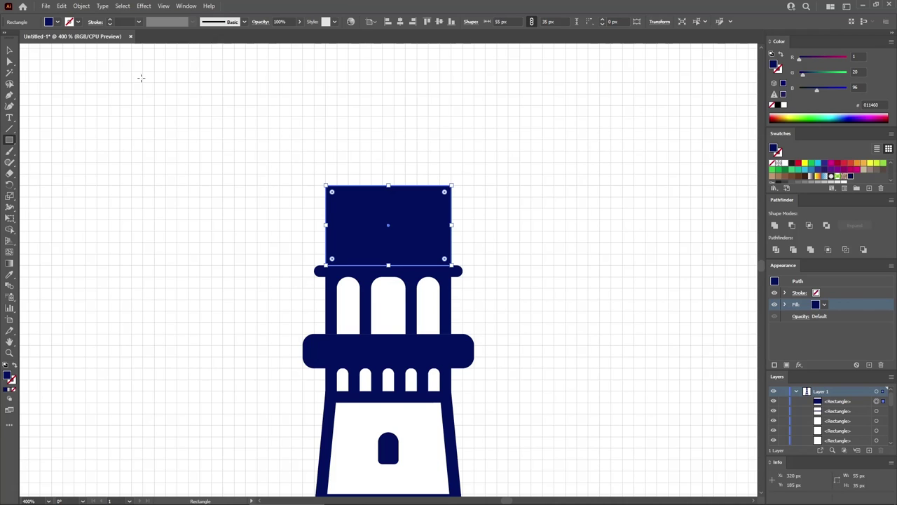
pyautogui.click(9, 61)
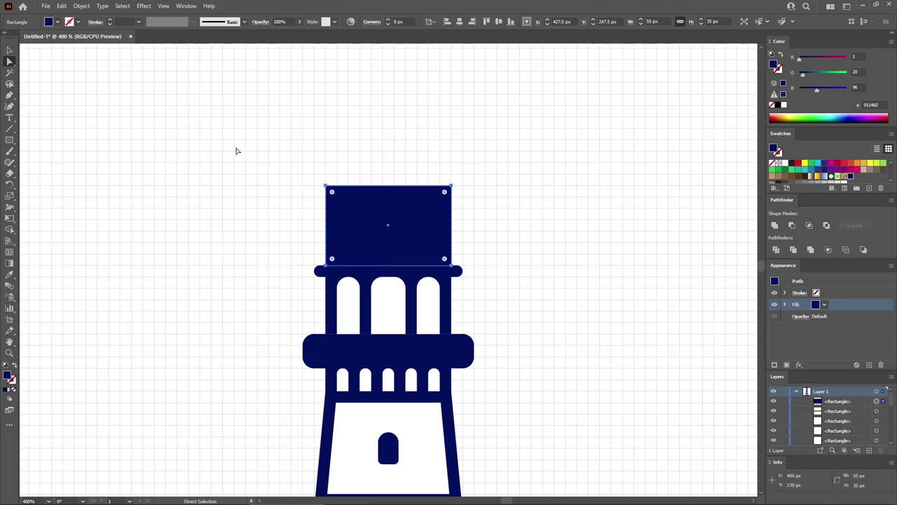
pyautogui.moveTo(254, 156); pyautogui.dragTo(487, 211)
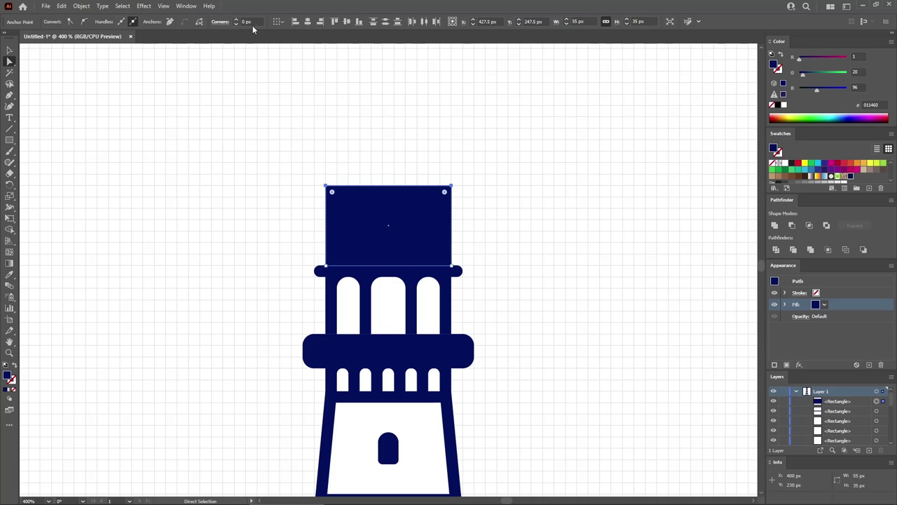
pyautogui.click(247, 21)
pyautogui.write('27')
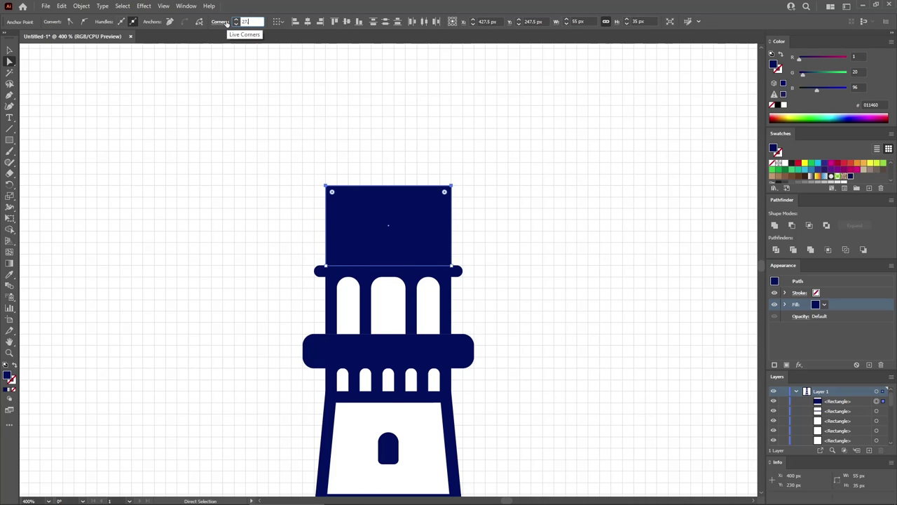
pyautogui.write('.5')
pyautogui.press('Return')
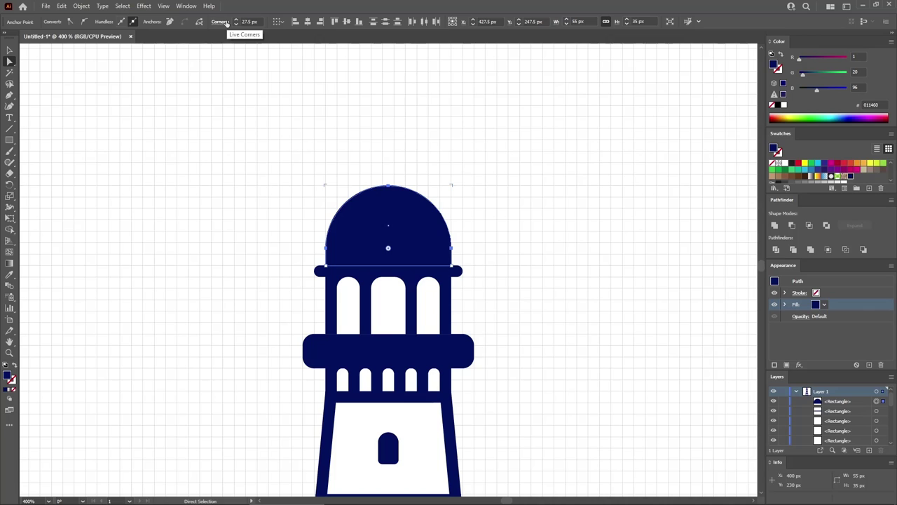
# Step: Draw a 15 × 15 px dark blue square over the dome's top and average its two upper anchor points on both axes
pyautogui.click(10, 140)
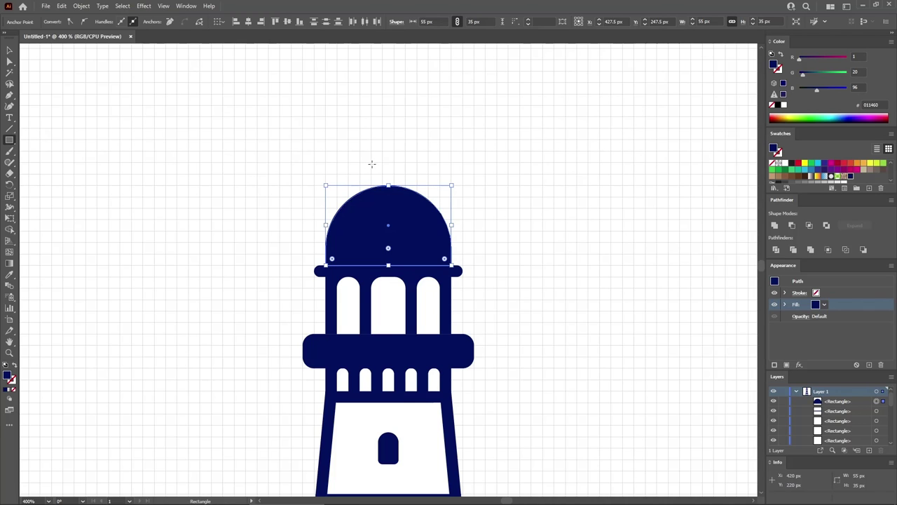
pyautogui.moveTo(371, 163); pyautogui.dragTo(406, 197)
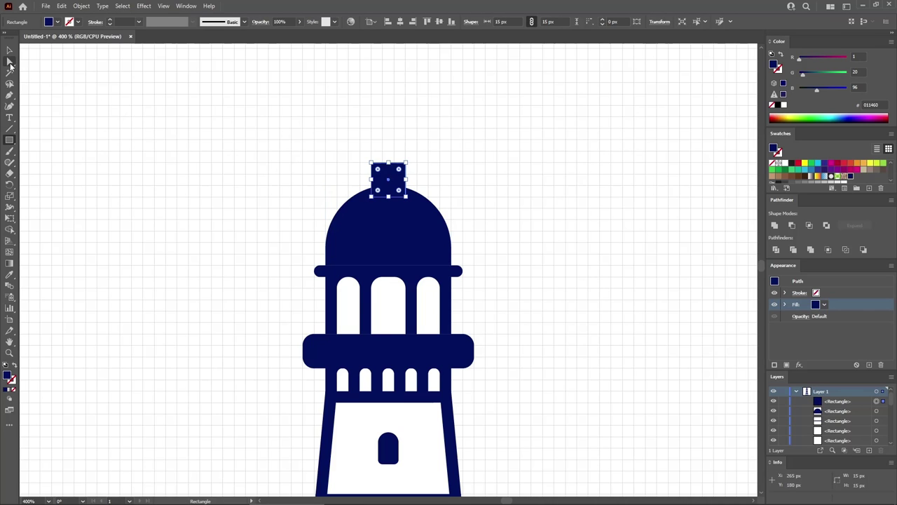
pyautogui.click(11, 62)
pyautogui.moveTo(362, 150); pyautogui.dragTo(419, 177)
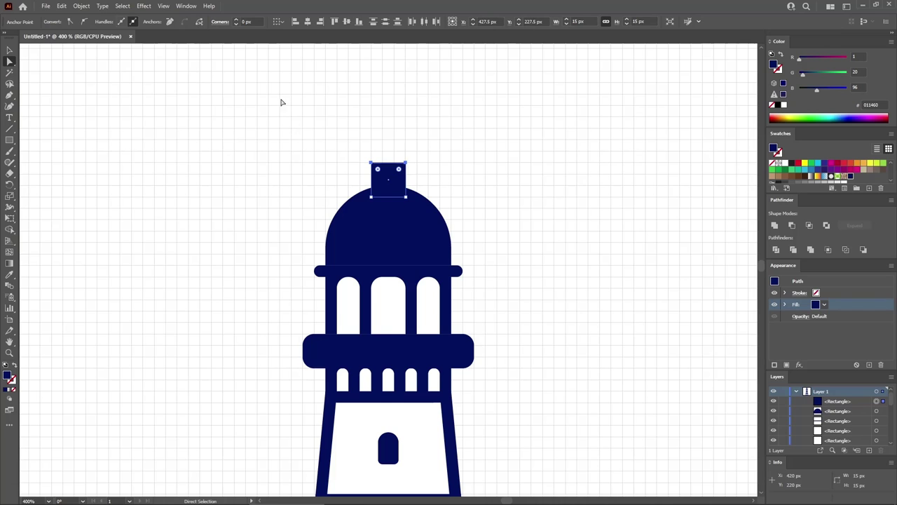
pyautogui.click(81, 6)
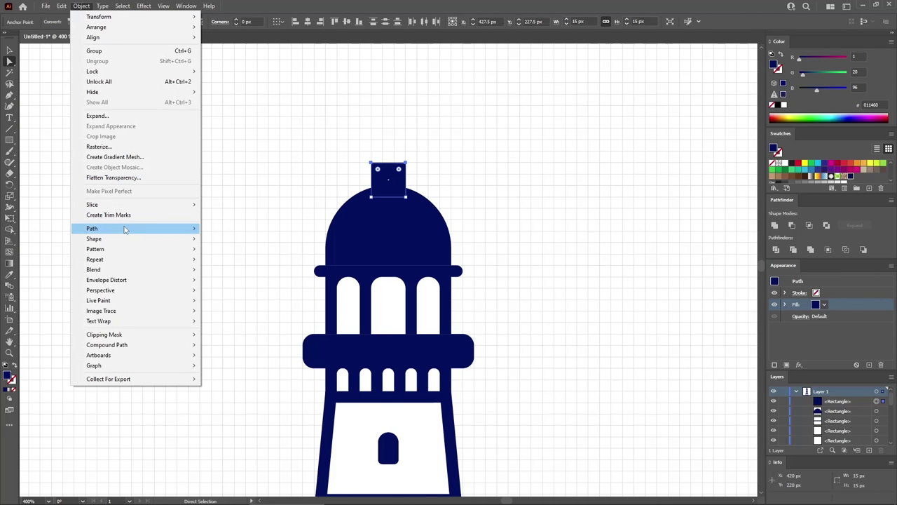
pyautogui.moveTo(125, 228)
pyautogui.click(231, 238)
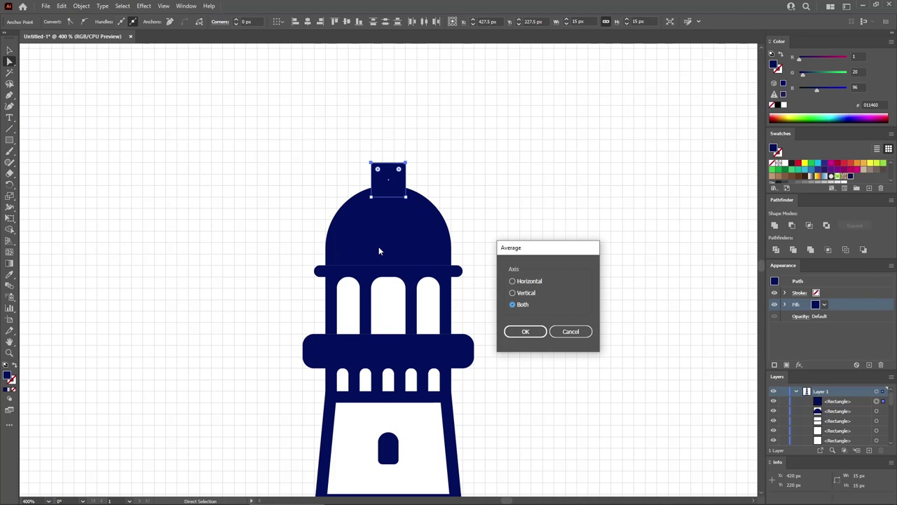
pyautogui.click(523, 332)
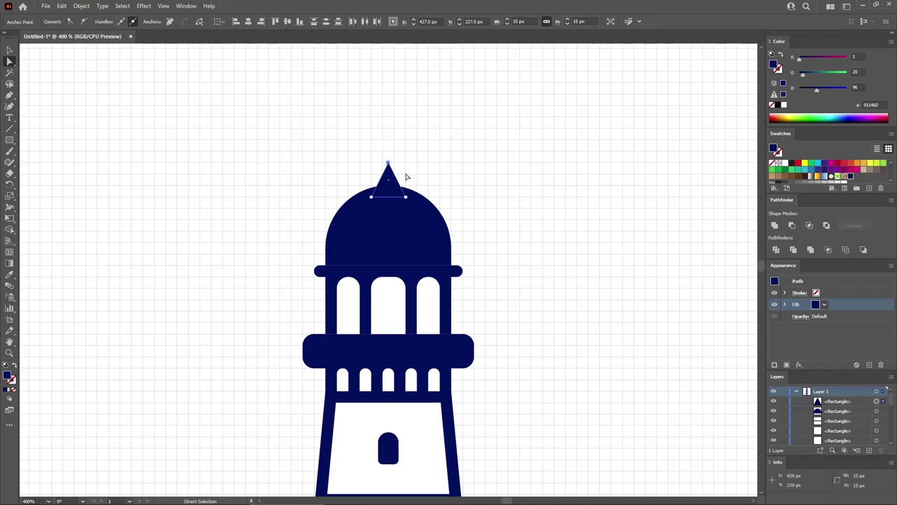
# Step: Remove the duplicate anchor point at the small triangle's tip and round the tip to 2 px
pyautogui.click(389, 165)
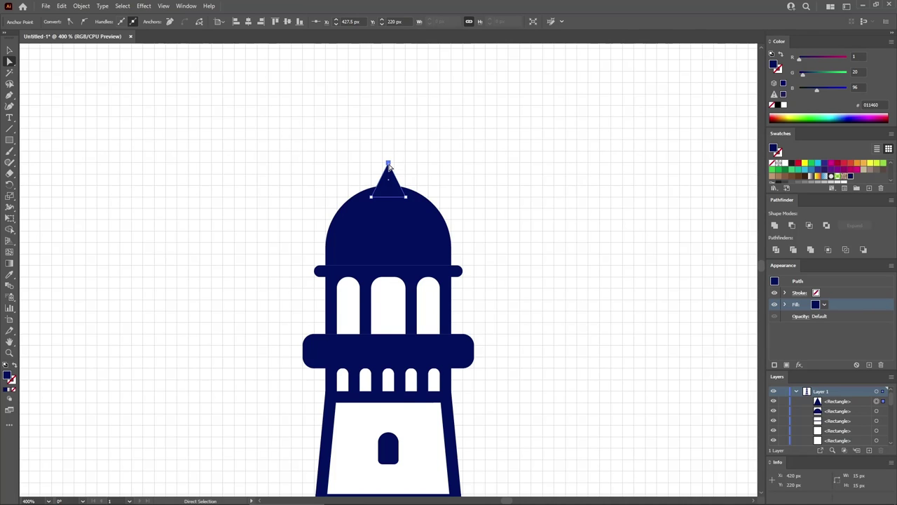
pyautogui.click(171, 21)
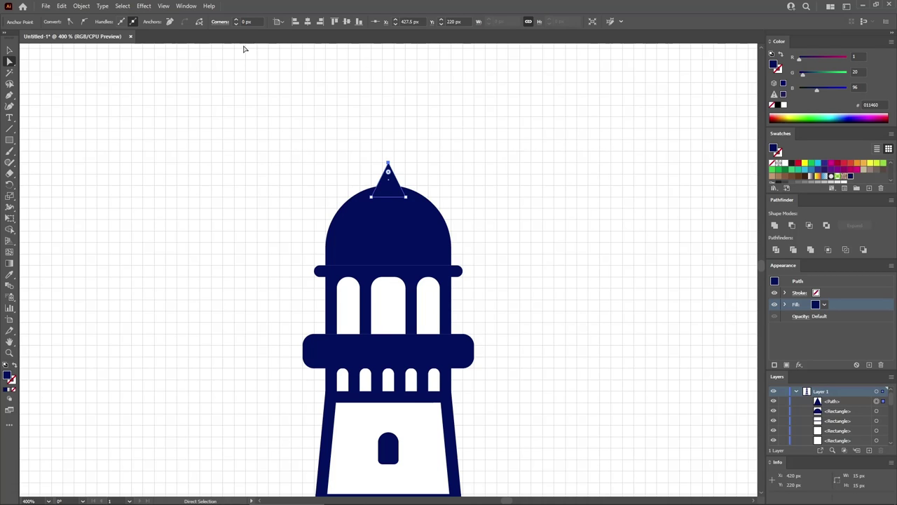
pyautogui.click(252, 21)
pyautogui.write('2')
pyautogui.press('Return')
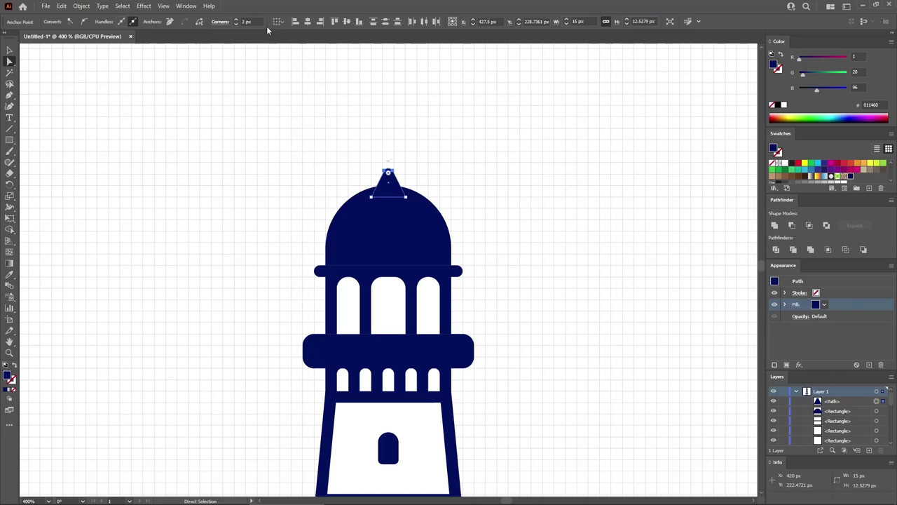
# Step: Draw an 85 × 15 px rectangle extending right from the right lantern panel, with no fill and a 5 pt dark blue stroke
pyautogui.click(9, 140)
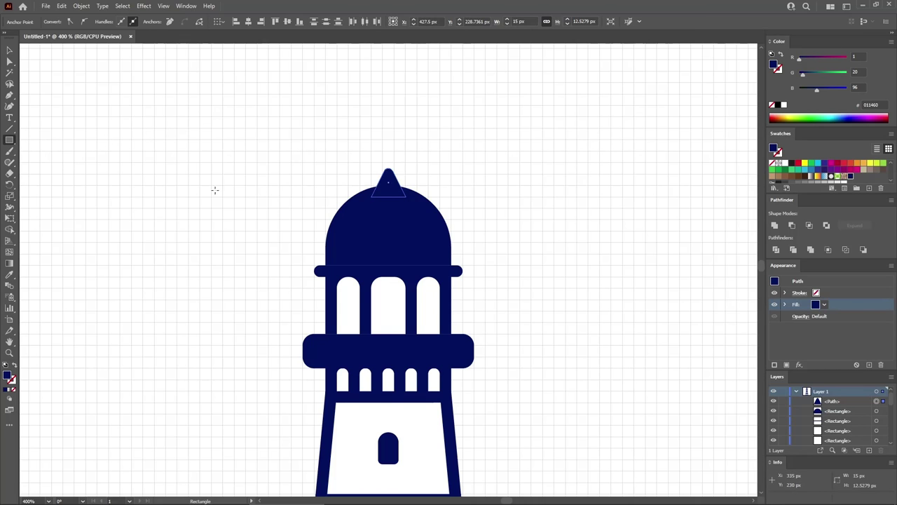
pyautogui.moveTo(439, 289); pyautogui.dragTo(634, 323)
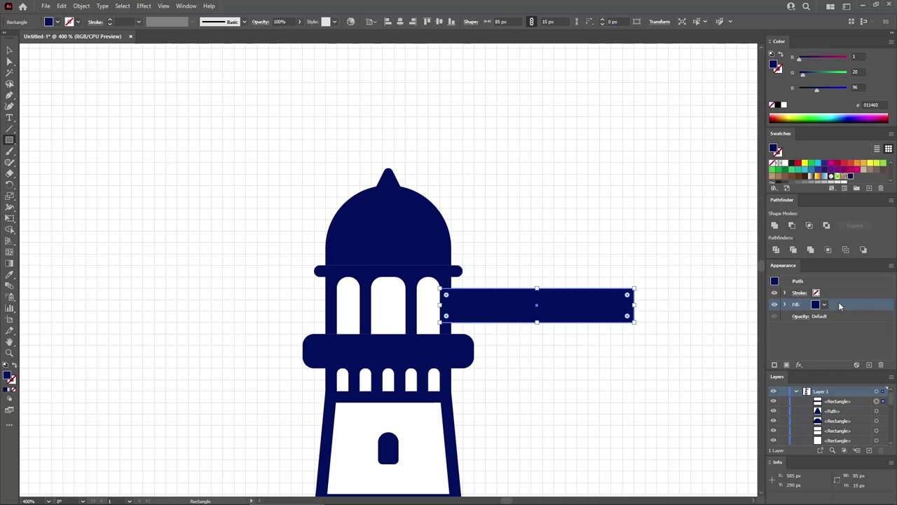
pyautogui.hotkey('shift', 'x')
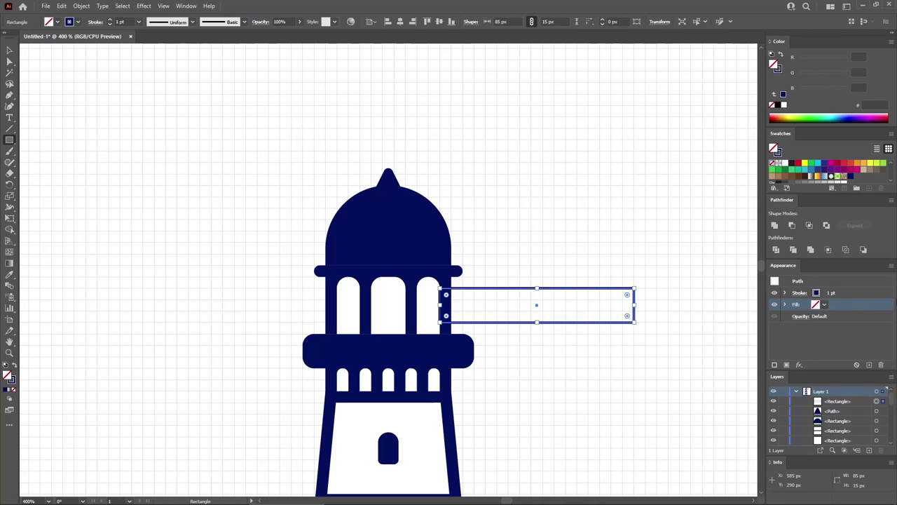
pyautogui.click(865, 295)
pyautogui.click(861, 293)
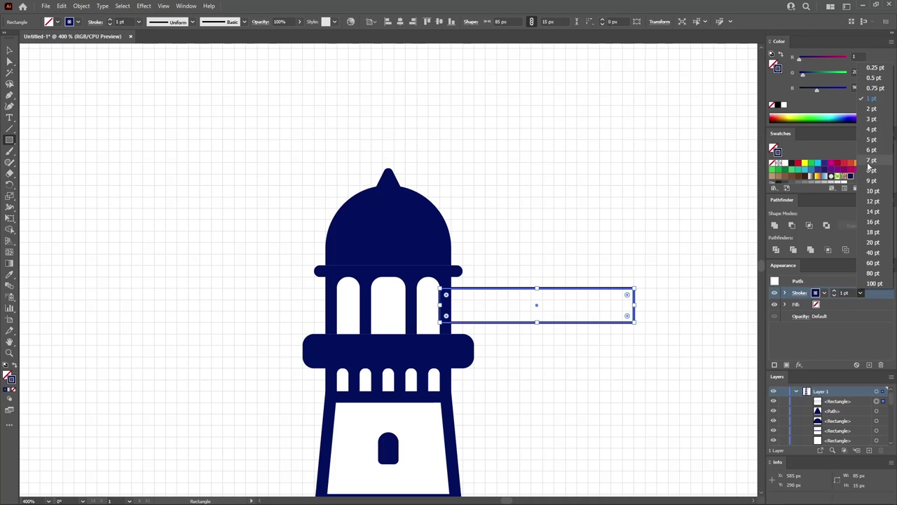
pyautogui.click(869, 140)
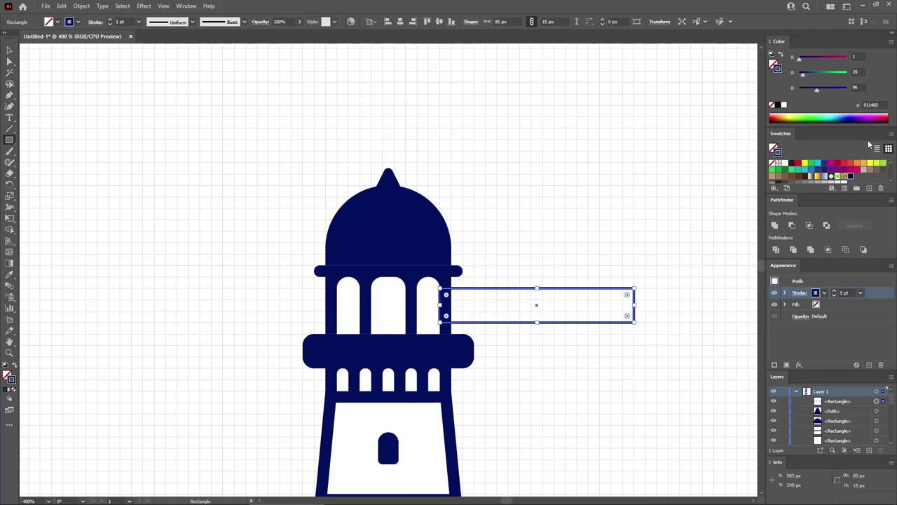
# Step: Delete the right edge of the outlined 85 × 15 px rectangle and give its open stroke ends round caps
pyautogui.click(10, 61)
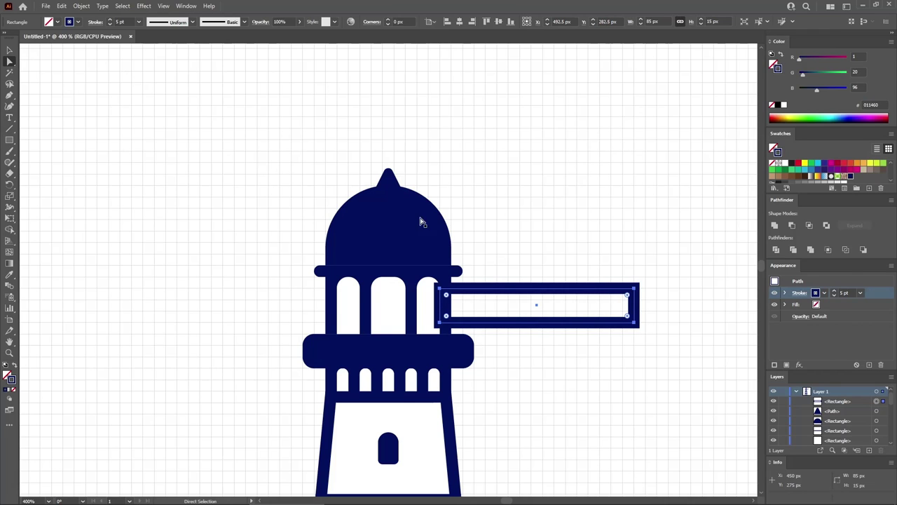
pyautogui.moveTo(664, 303); pyautogui.dragTo(607, 310)
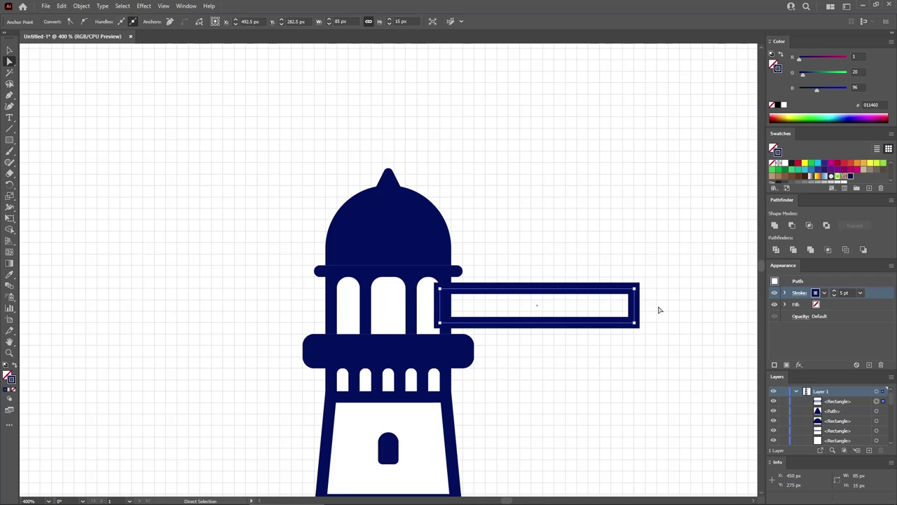
pyautogui.press('Delete')
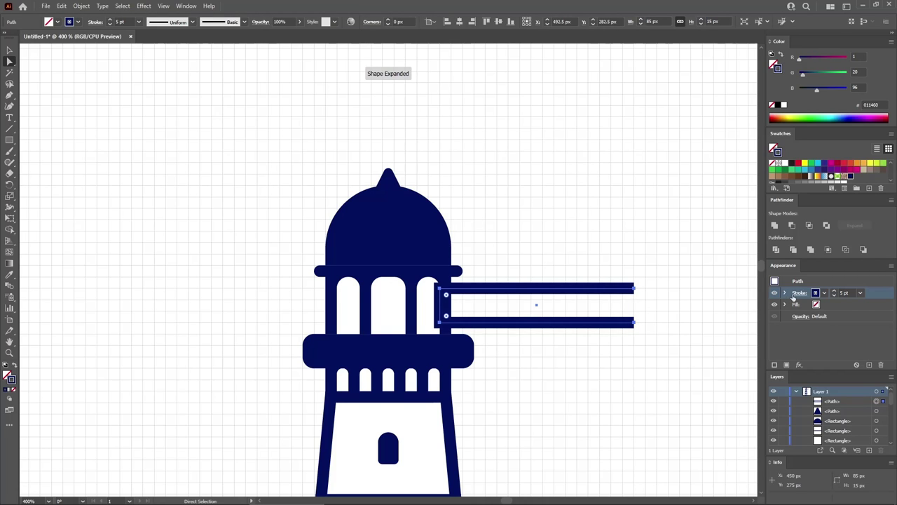
pyautogui.click(797, 293)
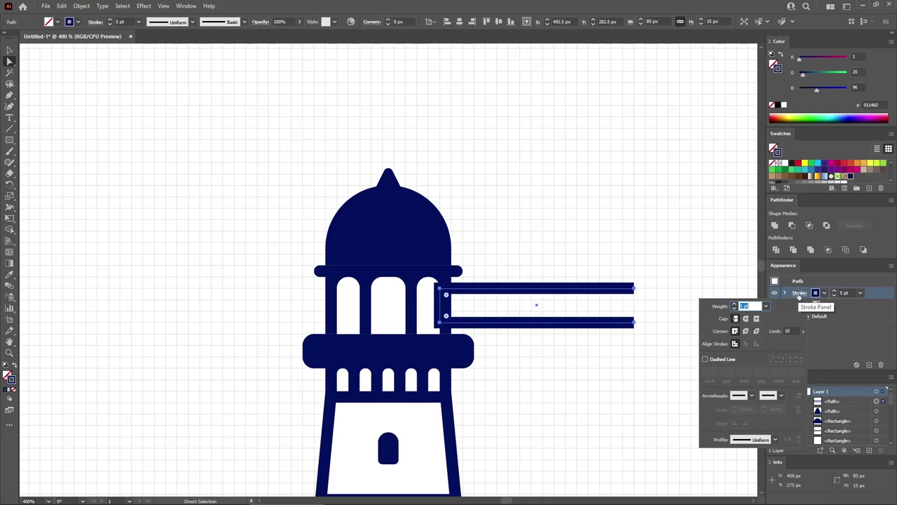
pyautogui.click(746, 319)
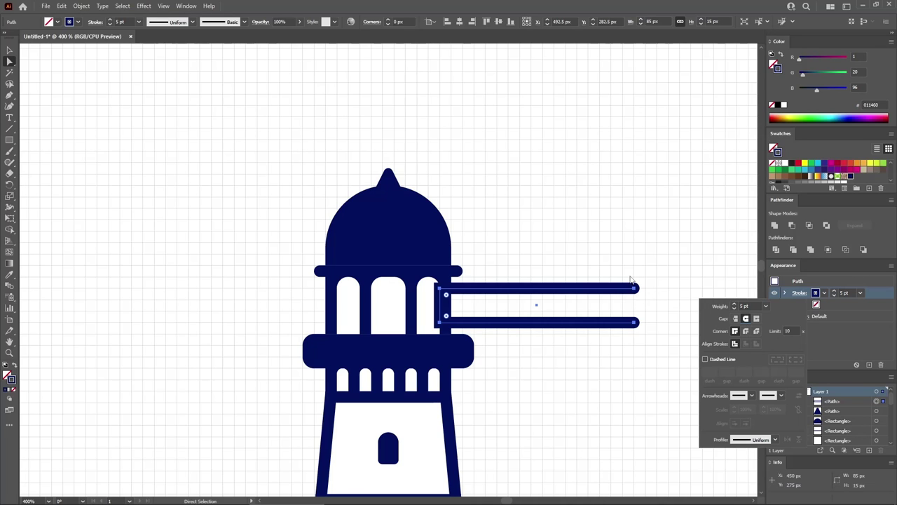
pyautogui.click(659, 303)
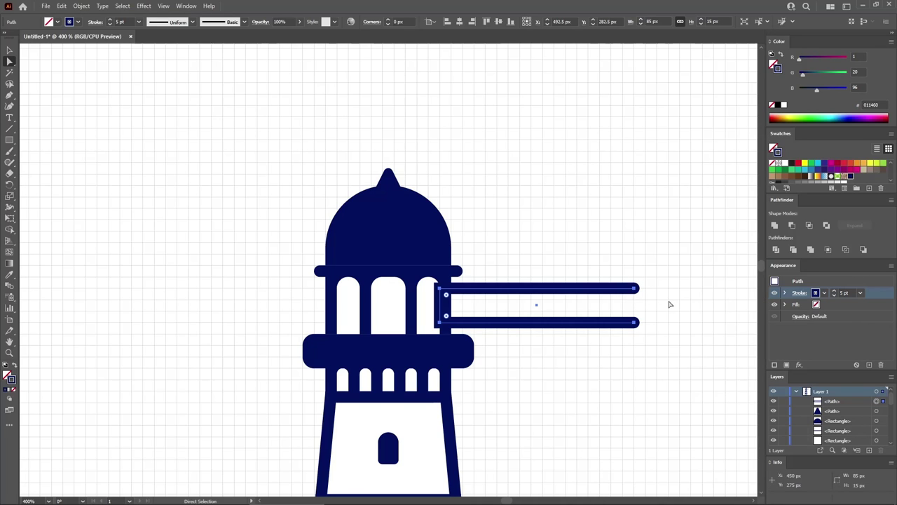
# Step: Spread the open path's right ends into a light beam, moving the upper end to Y 250 px and the lower to Y 315 px
pyautogui.click(635, 290)
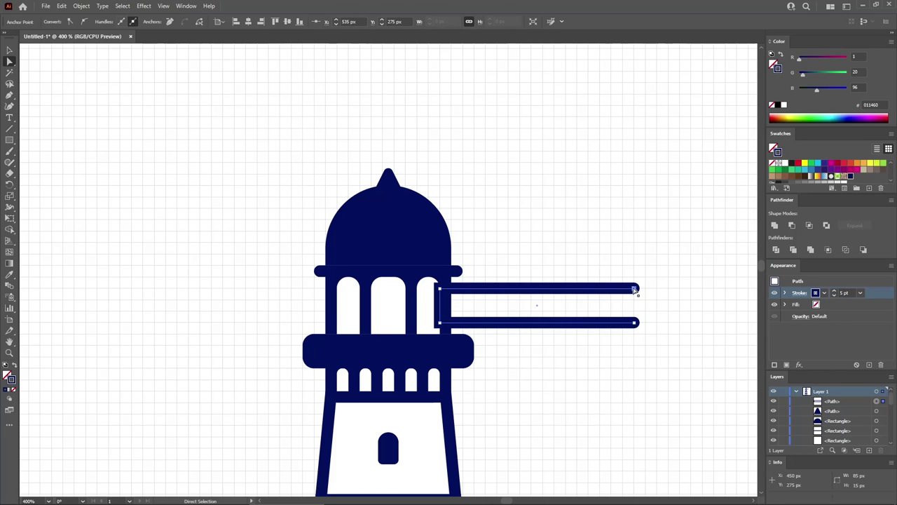
pyautogui.moveTo(635, 290); pyautogui.dragTo(635, 231)
pyautogui.click(635, 324)
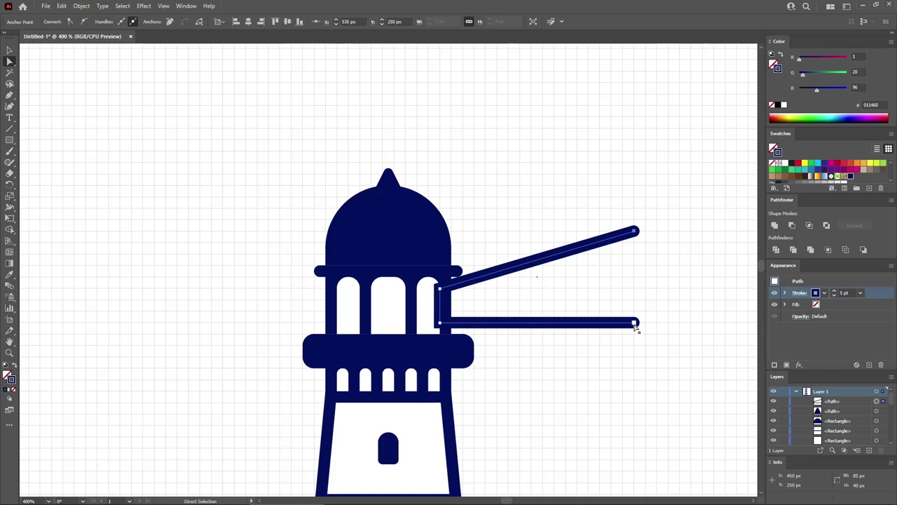
pyautogui.moveTo(635, 325); pyautogui.dragTo(635, 380)
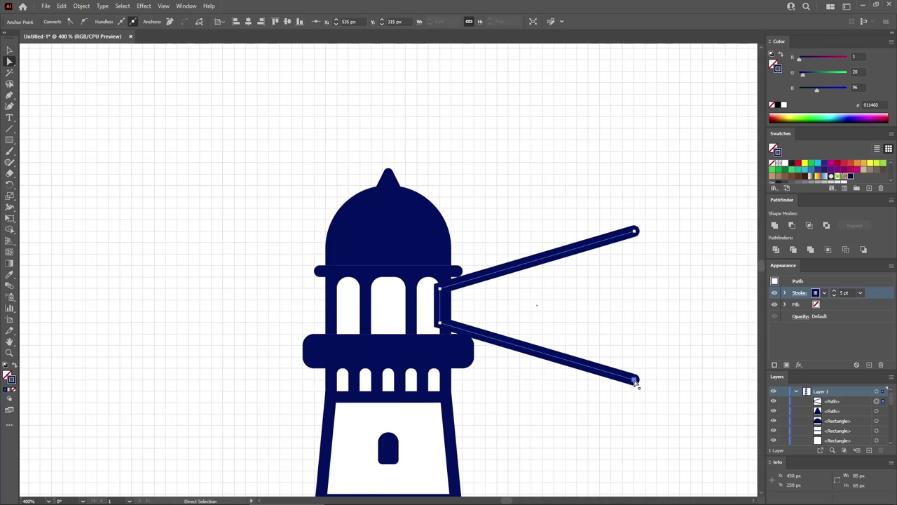
# Step: Draw a 60 × 5 px rectangle midway between the two right beam lines, with a dark blue fill and no stroke
pyautogui.click(10, 140)
pyautogui.moveTo(440, 302); pyautogui.dragTo(577, 306)
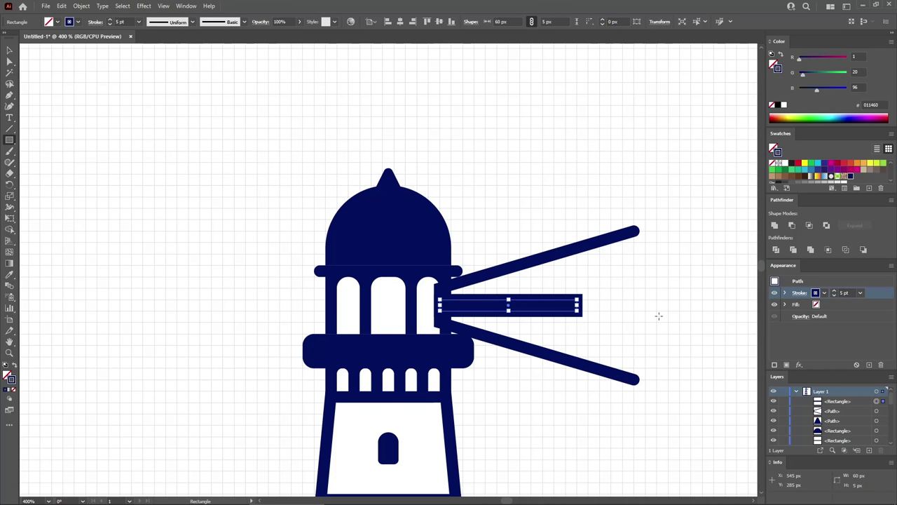
pyautogui.hotkey('shift', 'x')
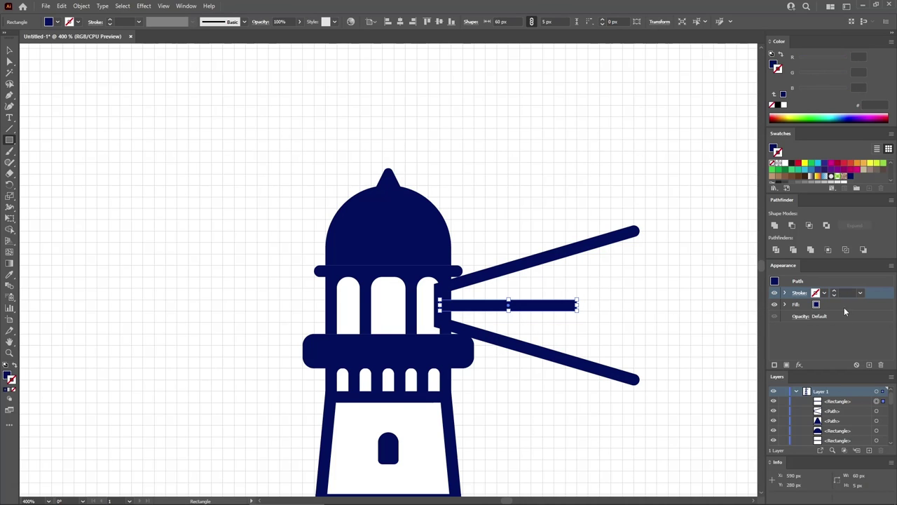
pyautogui.click(860, 306)
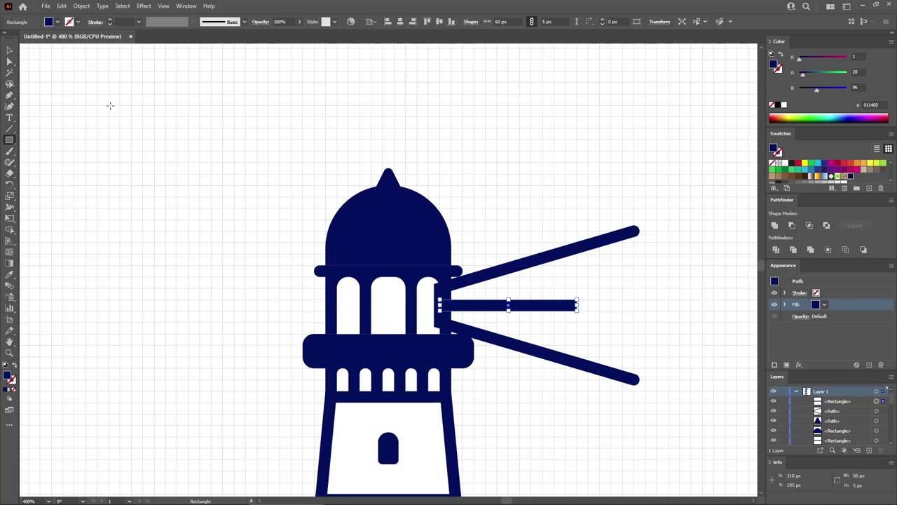
# Step: Round all corners of the 60 × 5 px ray to 2.5 px
pyautogui.click(10, 61)
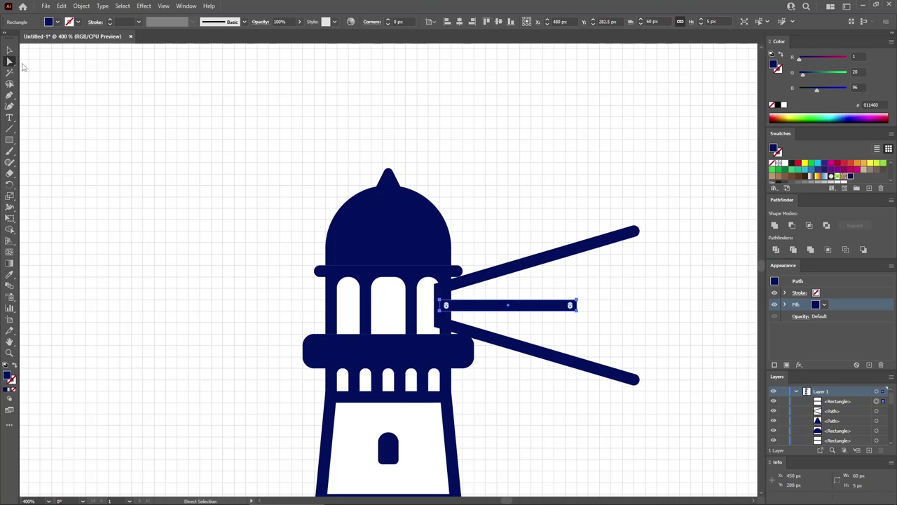
pyautogui.click(409, 21)
pyautogui.write('2.5')
pyautogui.press('Return')
# Step: Make a copy of the right beam outline and middle ray reflected across the vertical axis, and position it on the lantern room's left side
pyautogui.click(9, 50)
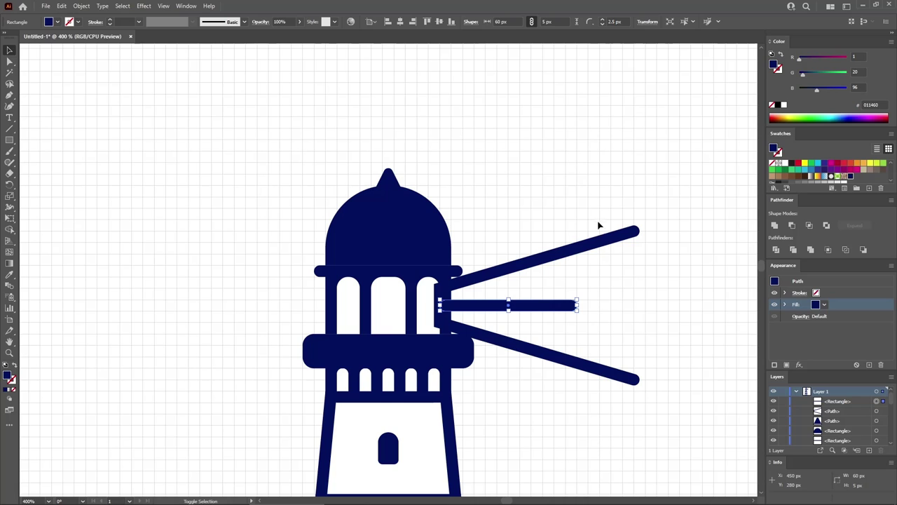
pyautogui.keyDown('shift'); pyautogui.moveTo(600, 219); pyautogui.dragTo(570, 279); pyautogui.keyUp('shift')
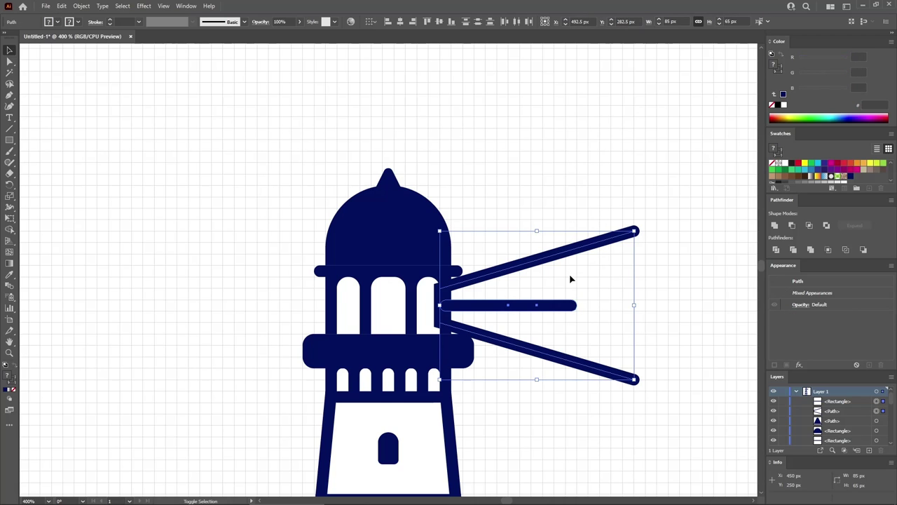
pyautogui.click(83, 7)
pyautogui.moveTo(99, 16)
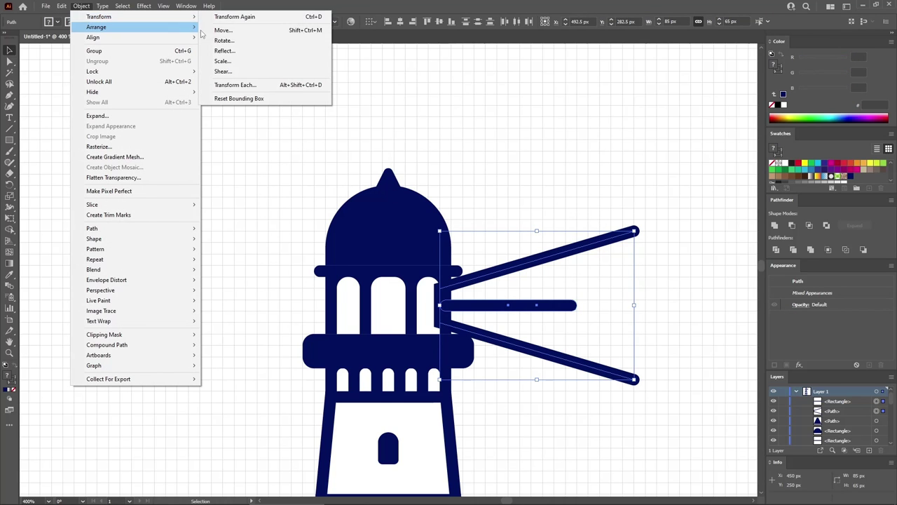
pyautogui.click(223, 52)
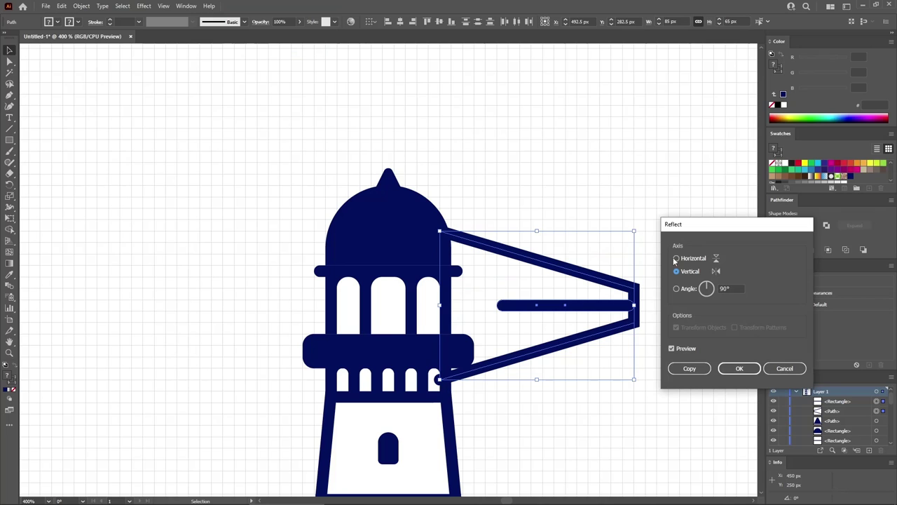
pyautogui.click(690, 369)
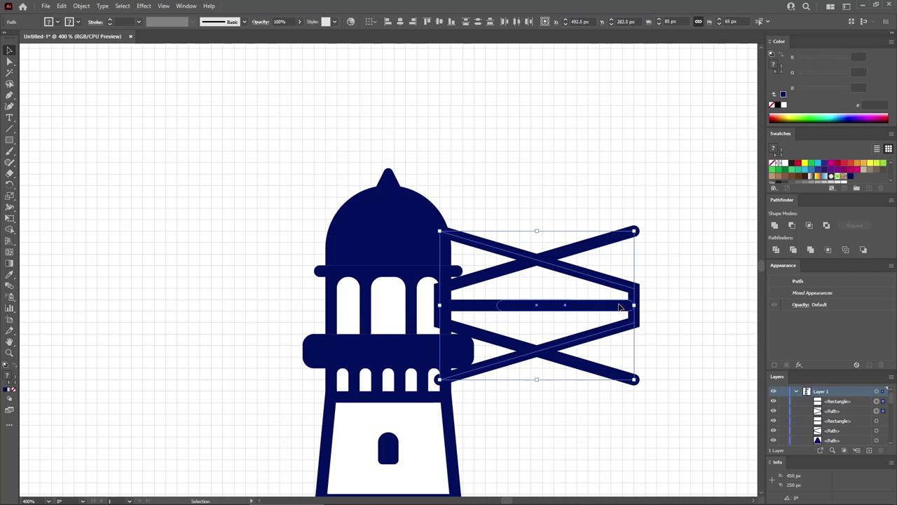
pyautogui.moveTo(616, 307); pyautogui.dragTo(327, 310)
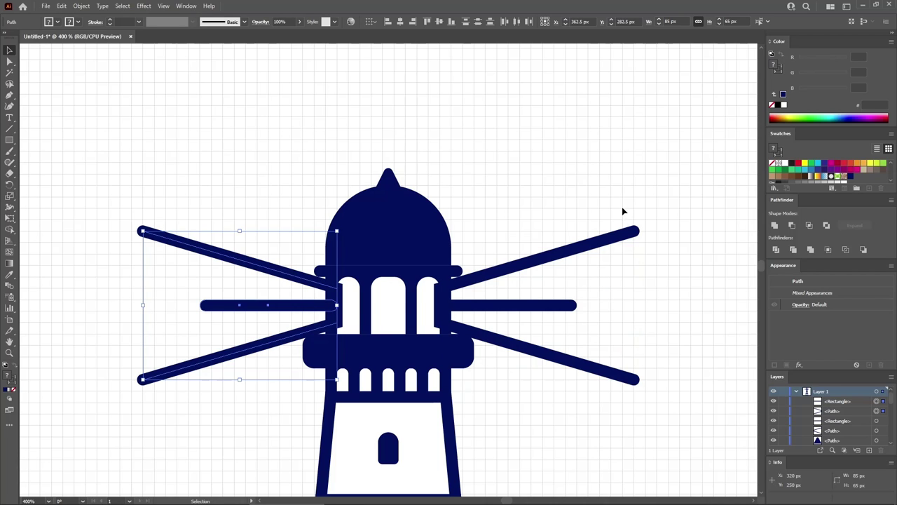
# Step: Send the light beams and middle rays on both sides to the back, behind the lantern room
pyautogui.moveTo(621, 207); pyautogui.dragTo(520, 387)
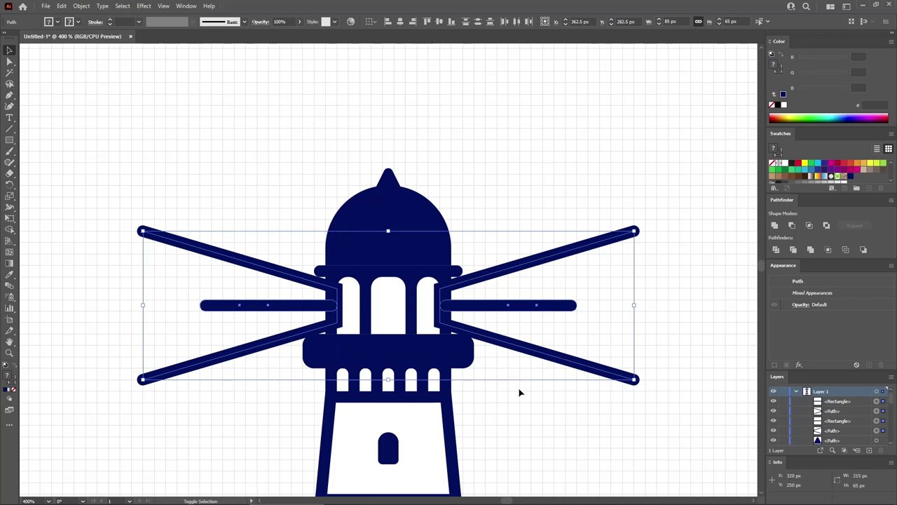
pyautogui.rightClick(522, 309)
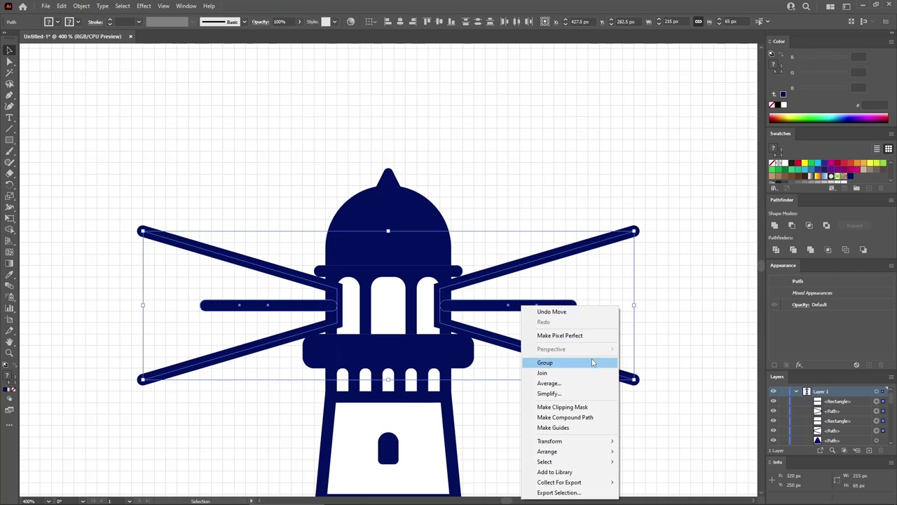
pyautogui.moveTo(578, 454)
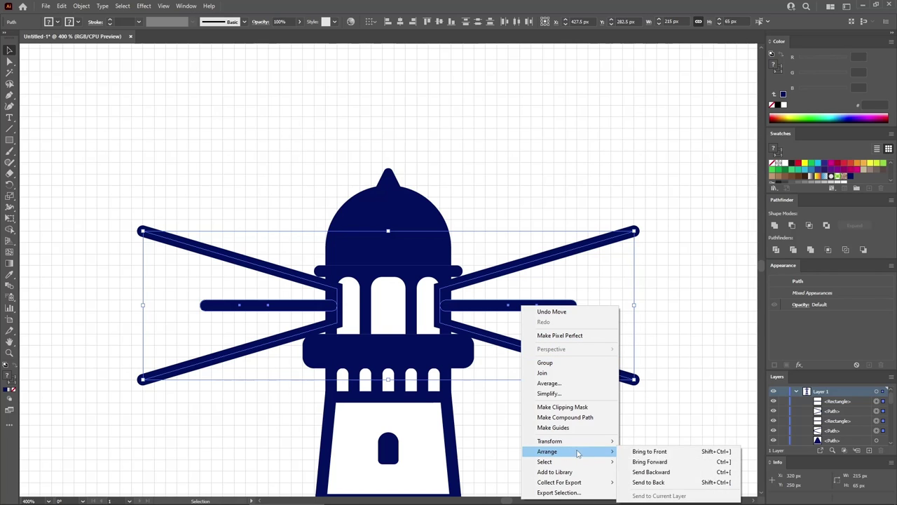
pyautogui.click(657, 482)
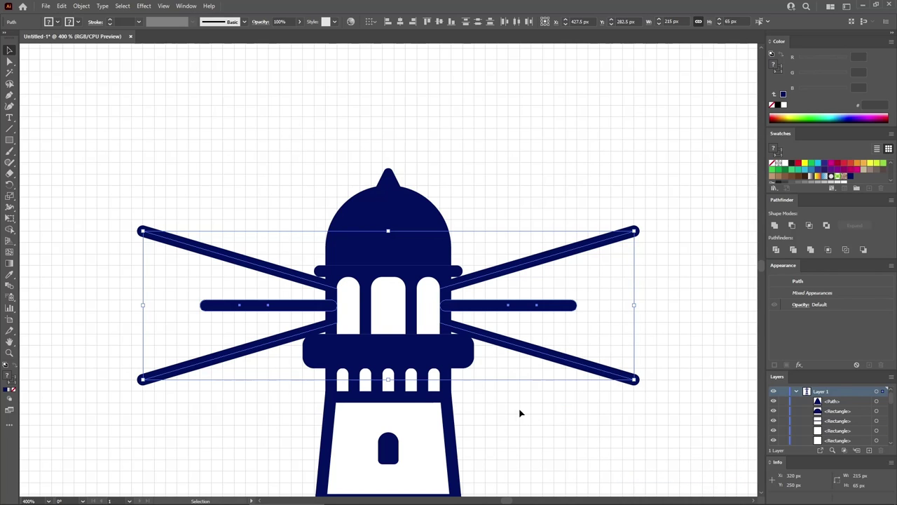
pyautogui.click(509, 363)
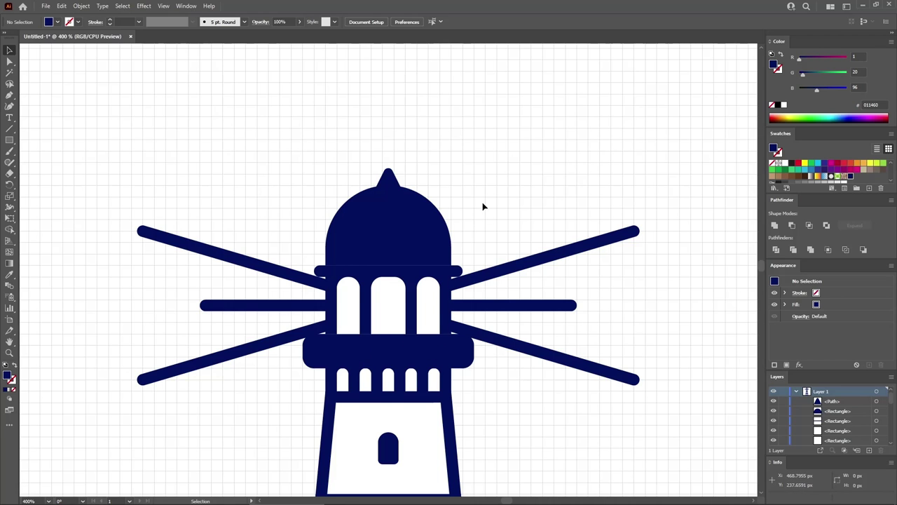
# Step: Create a 125 × 40 px dark blue rectangle for the lighthouse base
pyautogui.hotkey('ctrl', '0')
pyautogui.hotkey('ctrl', '+')
pyautogui.hotkey('ctrl', '+')
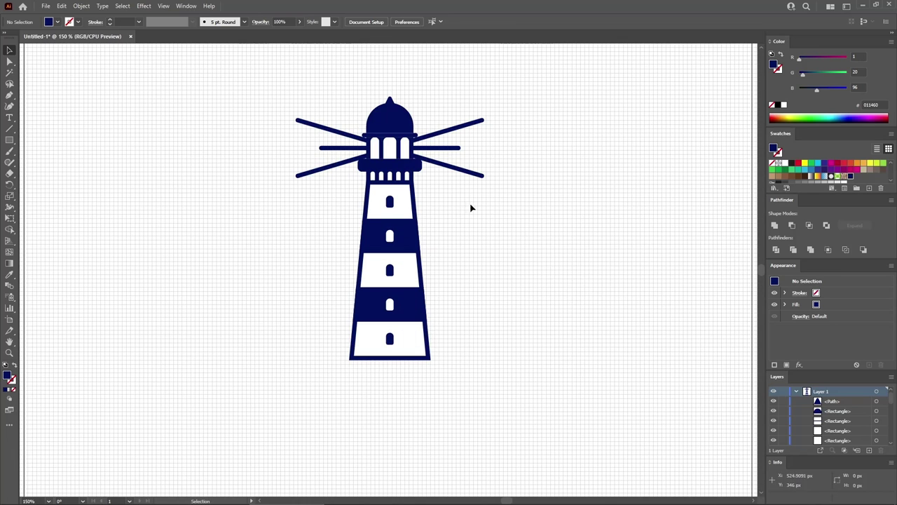
pyautogui.click(9, 140)
pyautogui.click(289, 319)
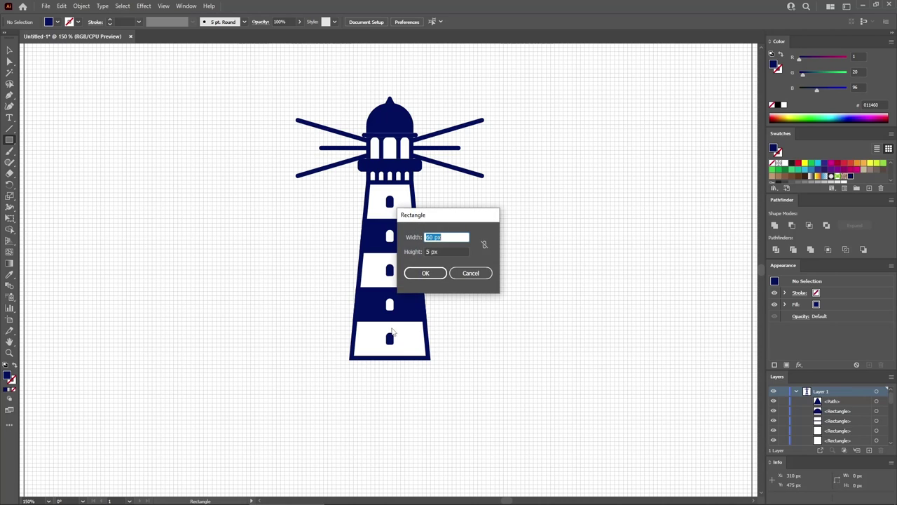
pyautogui.write('125')
pyautogui.press('Tab')
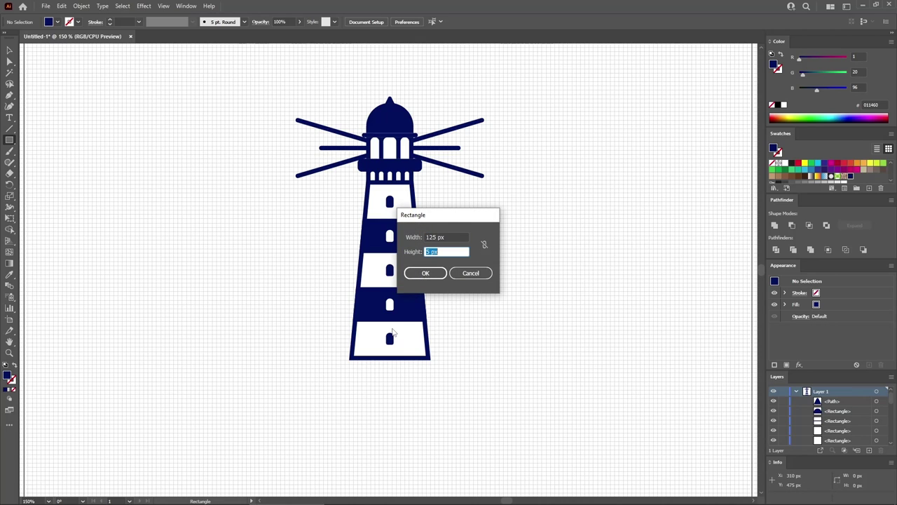
pyautogui.write('40')
pyautogui.press('Return')
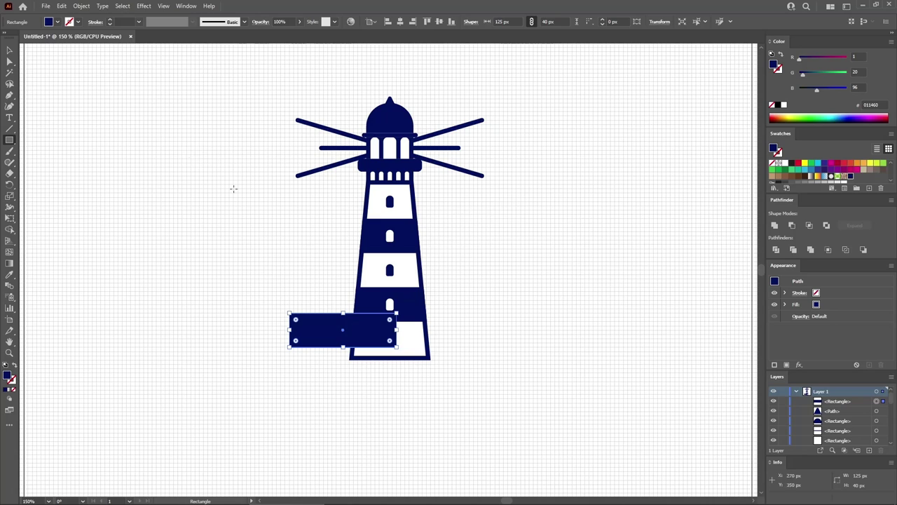
# Step: Centre the base rectangle under the tower, with its top-left corner at X 365 px, Y 525 px
pyautogui.click(9, 50)
pyautogui.click(250, 225)
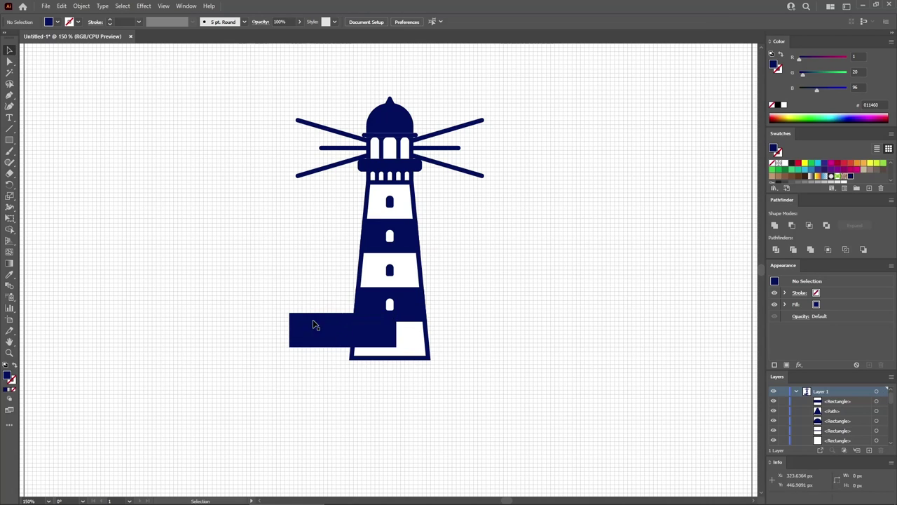
pyautogui.moveTo(344, 329); pyautogui.dragTo(387, 372)
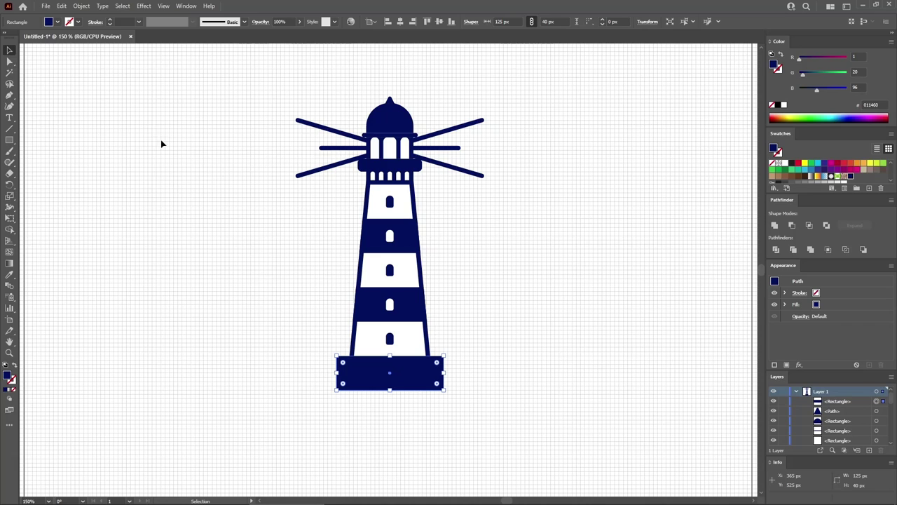
# Step: Taper the base by moving each of its two upper corner points 5 px inward
pyautogui.click(9, 62)
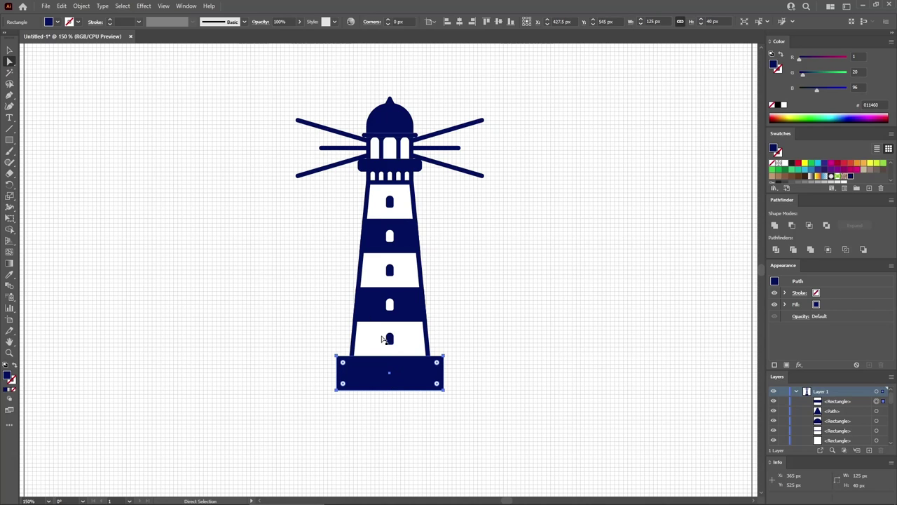
pyautogui.click(337, 357)
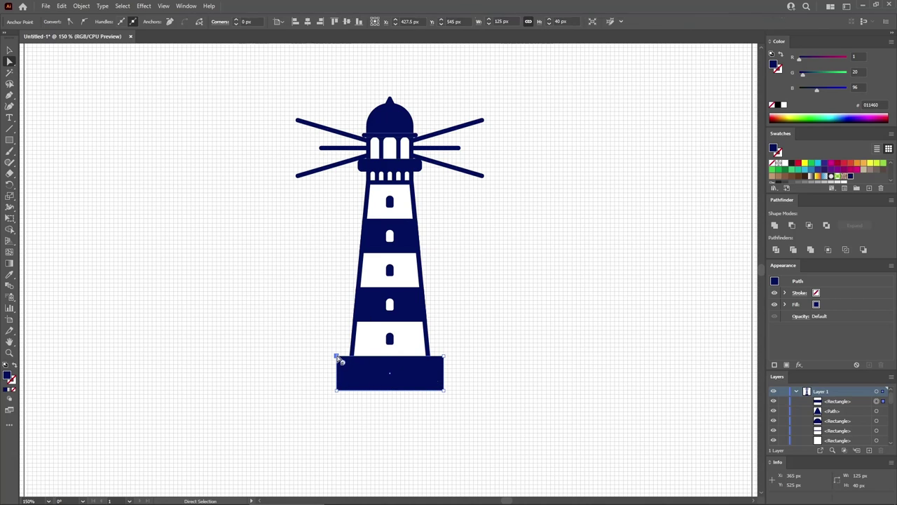
pyautogui.moveTo(338, 357); pyautogui.dragTo(341, 357)
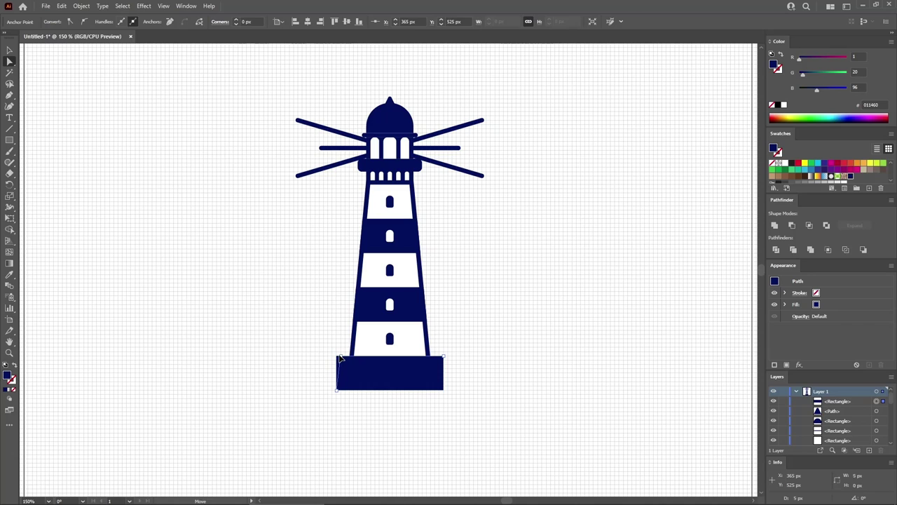
pyautogui.click(443, 357)
pyautogui.moveTo(443, 360); pyautogui.dragTo(440, 361)
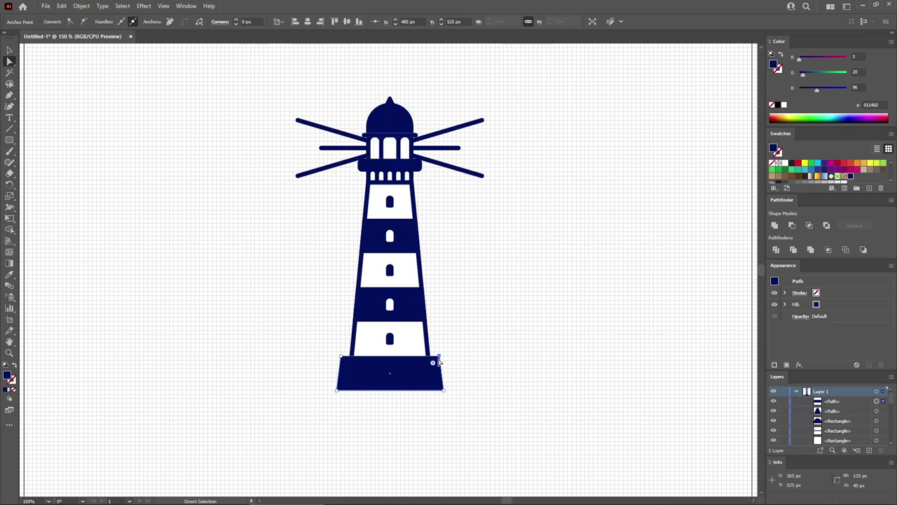
# Step: Round both upper corners of the tapered base
pyautogui.keyDown('shift'); pyautogui.click(343, 361); pyautogui.keyUp('shift')
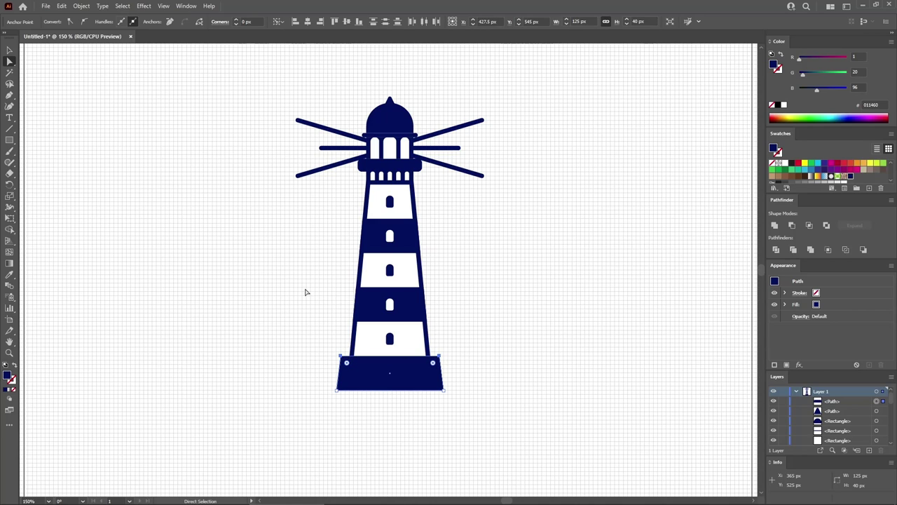
pyautogui.click(247, 21)
pyautogui.press('Return')
pyautogui.click(407, 413)
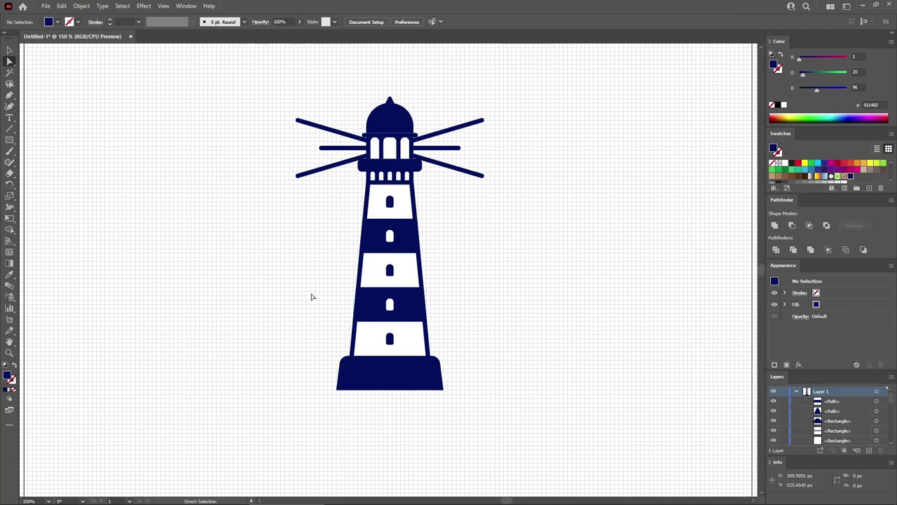
# Step: Create a 15 × 25 px door rectangle and centre it across the base's lower edge at X 420 px, Y 545 px
pyautogui.click(9, 140)
pyautogui.click(286, 335)
pyautogui.write('15')
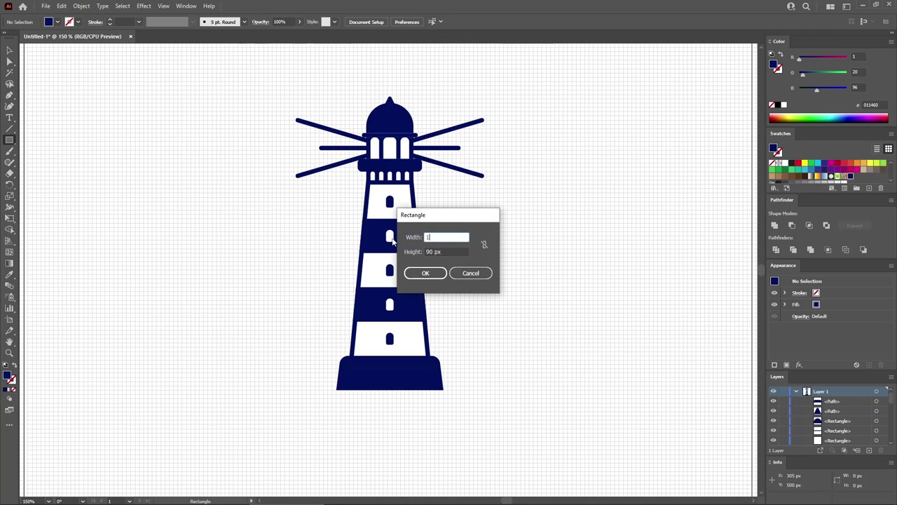
pyautogui.press('Tab')
pyautogui.write('2')
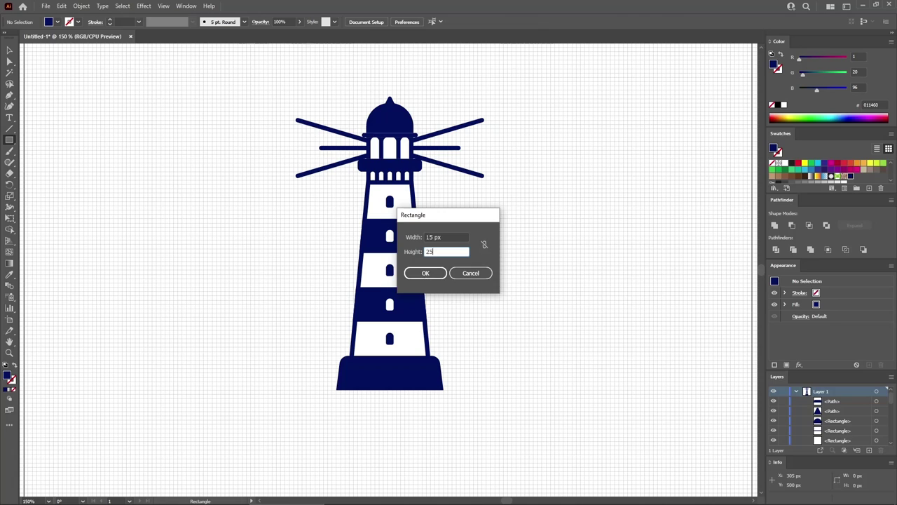
pyautogui.press('Return')
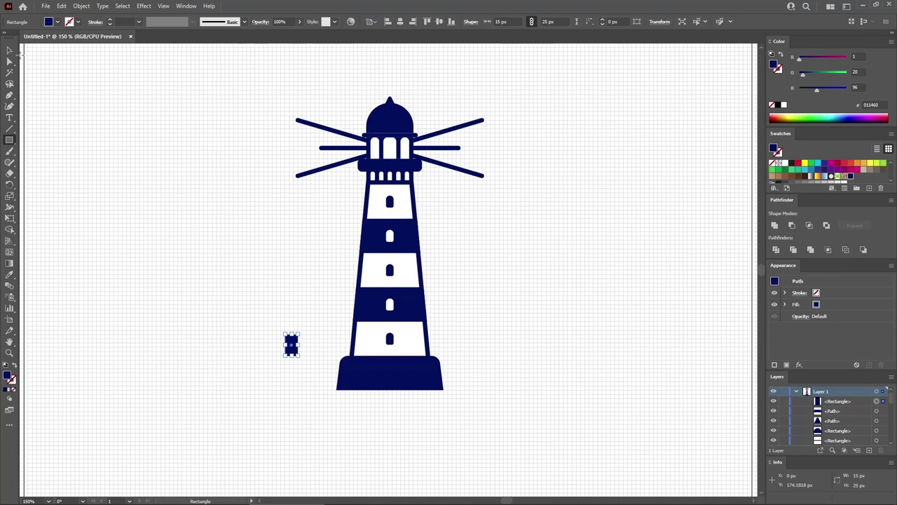
pyautogui.press('v')
pyautogui.click(274, 327)
pyautogui.moveTo(299, 352); pyautogui.dragTo(396, 388)
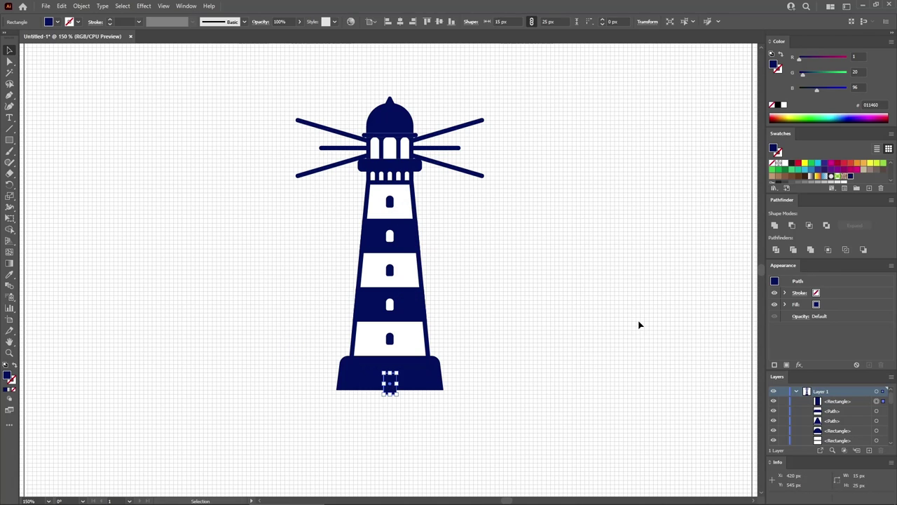
# Step: Remove the door rectangle's fill and give it a white 5 pt stroke aligned to the inside
pyautogui.click(824, 308)
pyautogui.press('/')
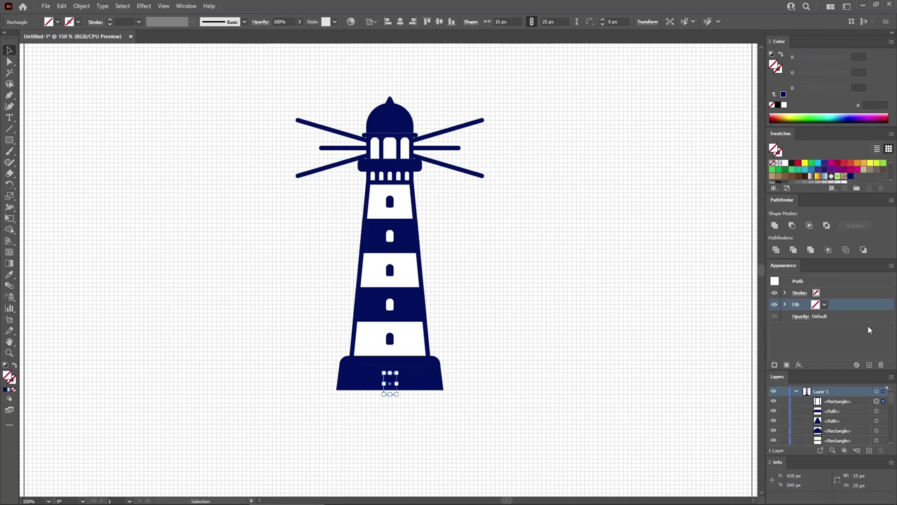
pyautogui.click(841, 293)
pyautogui.click(785, 164)
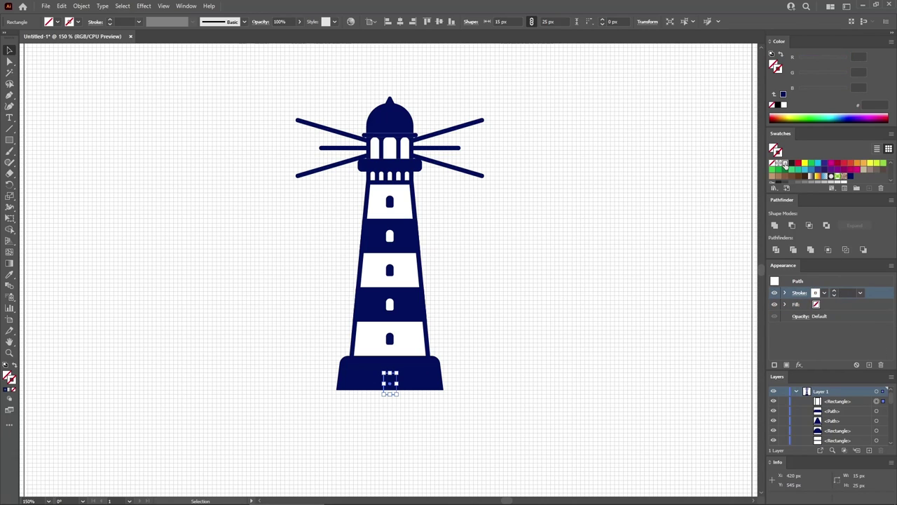
pyautogui.click(860, 293)
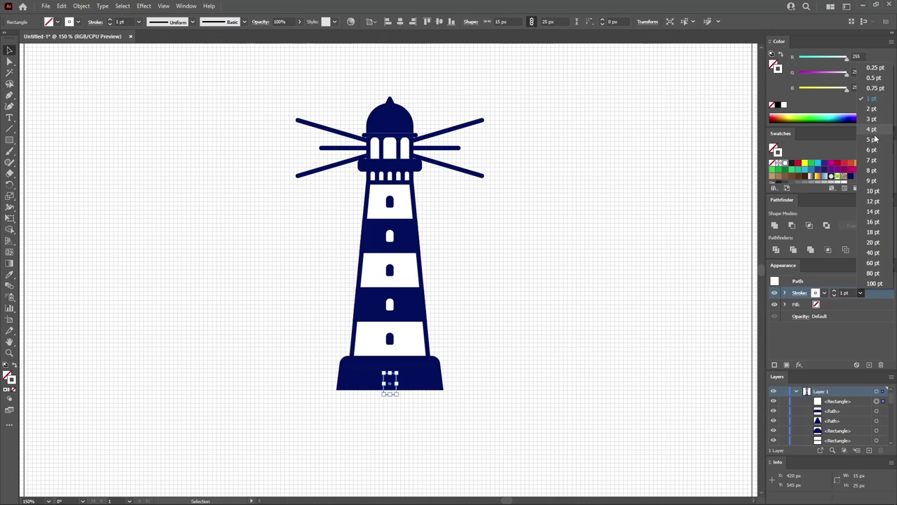
pyautogui.click(872, 140)
pyautogui.click(802, 293)
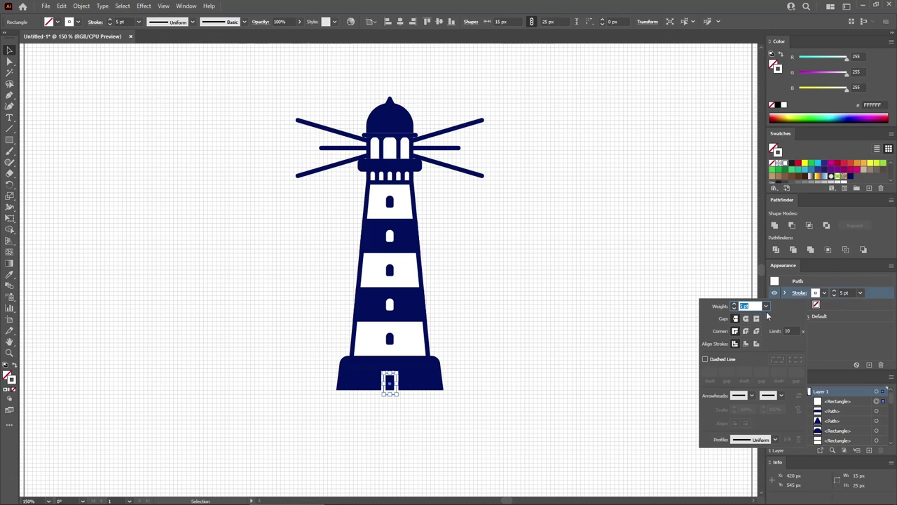
pyautogui.click(746, 344)
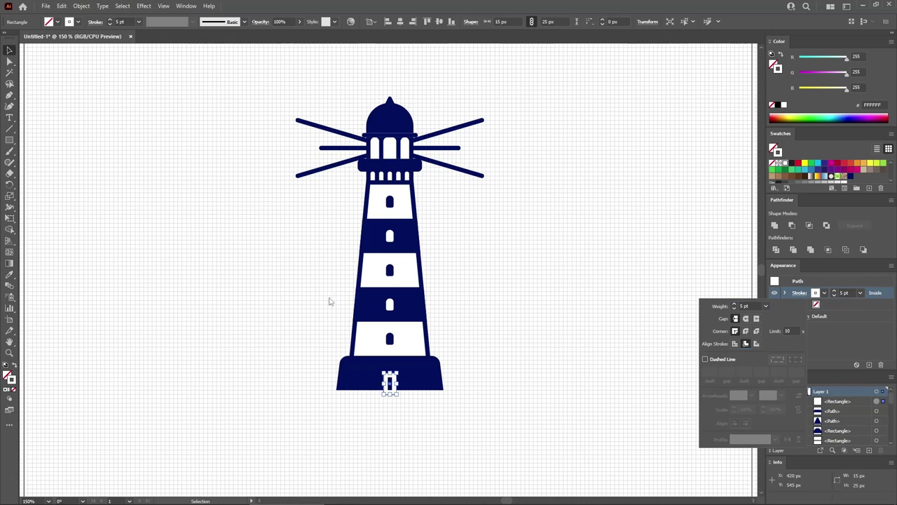
# Step: Round the door's two upper corners with a 7.5 px radius
pyautogui.click(9, 62)
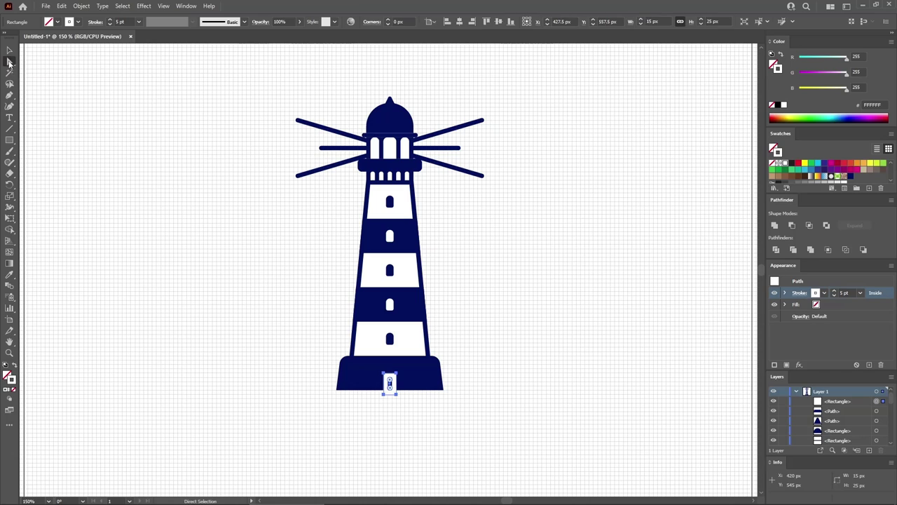
pyautogui.click(385, 376)
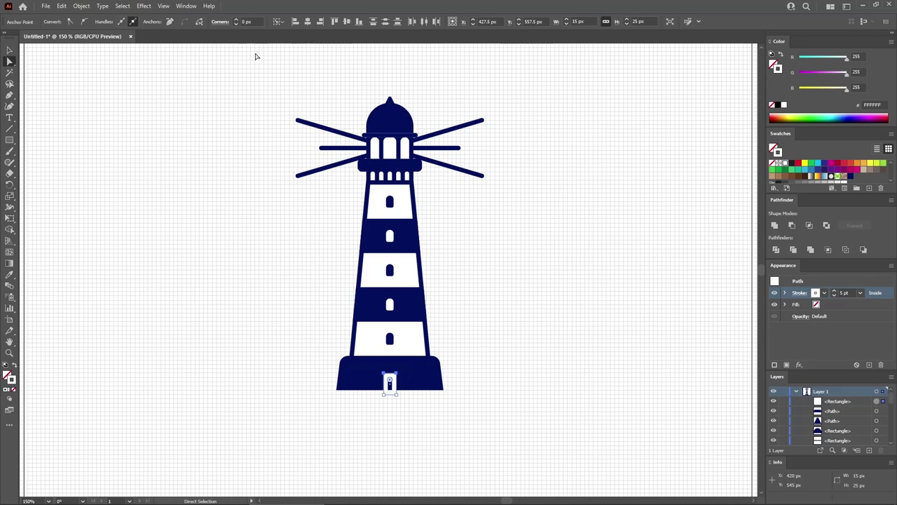
pyautogui.click(254, 21)
pyautogui.write('7.5')
pyautogui.press('Return')
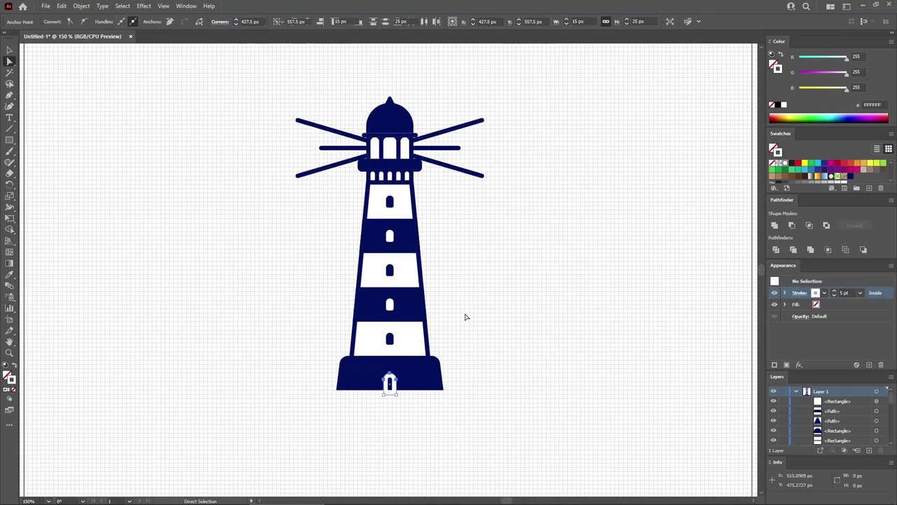
pyautogui.click(465, 314)
# Step: Create a 235 × 90 px rectangle with no stroke and the dark blue 011460 fill
pyautogui.click(9, 139)
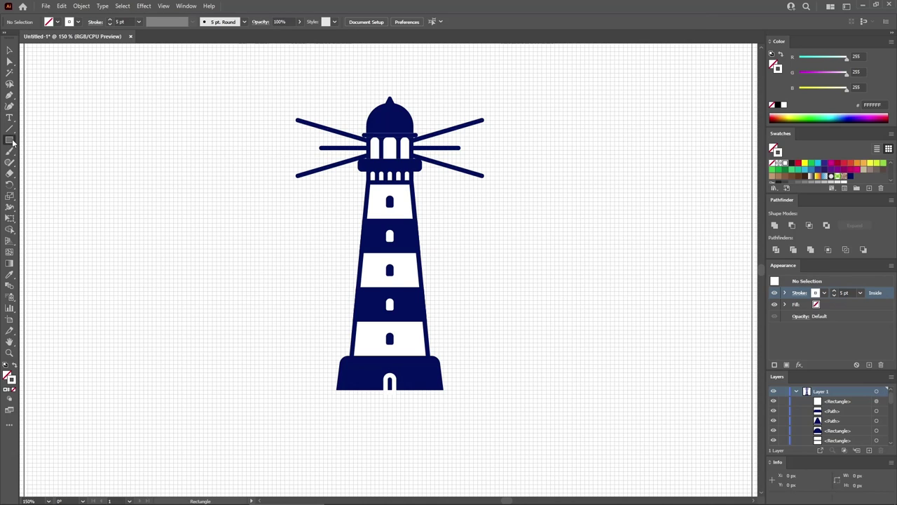
pyautogui.click(293, 340)
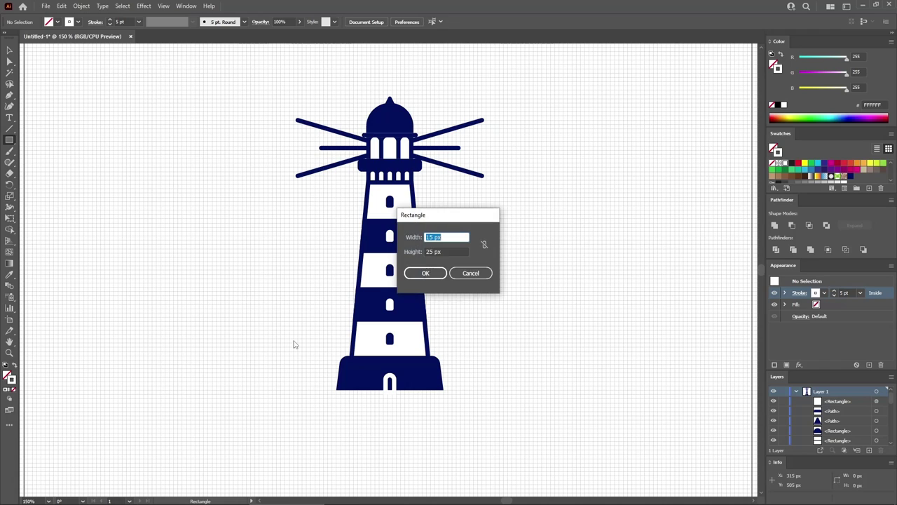
pyautogui.write('235')
pyautogui.press('Tab')
pyautogui.write('90')
pyautogui.press('Return')
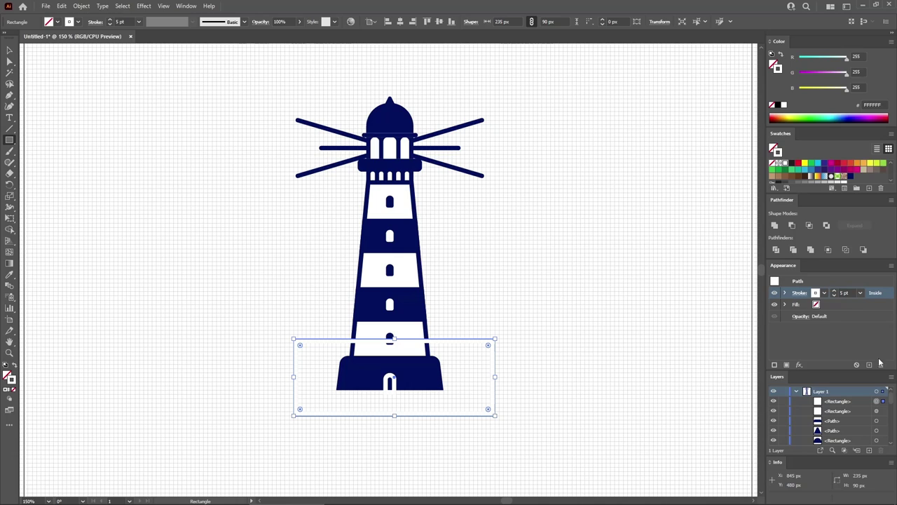
pyautogui.press('/')
pyautogui.click(852, 304)
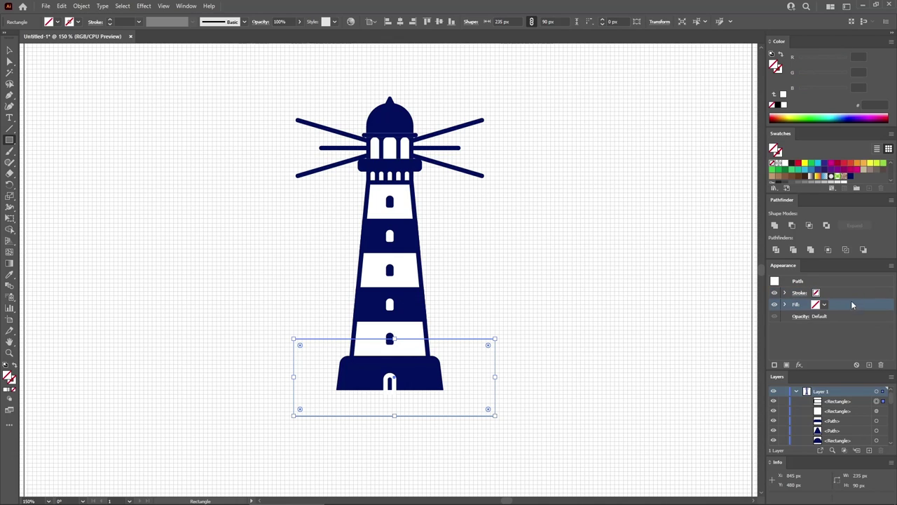
pyautogui.click(851, 177)
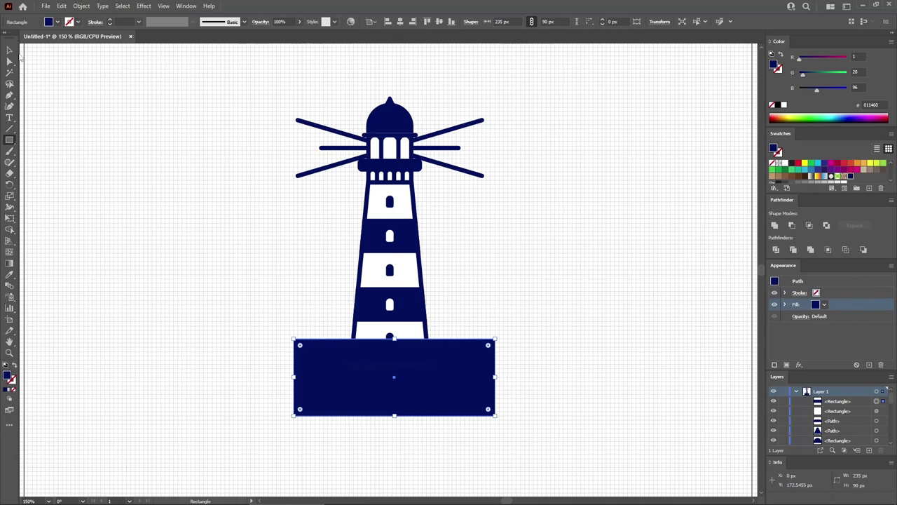
# Step: Centre the new rectangle directly below the lighthouse base at X 310 px, Y 565 px, and round its corners to 10 px
pyautogui.click(12, 52)
pyautogui.moveTo(392, 372); pyautogui.dragTo(405, 414)
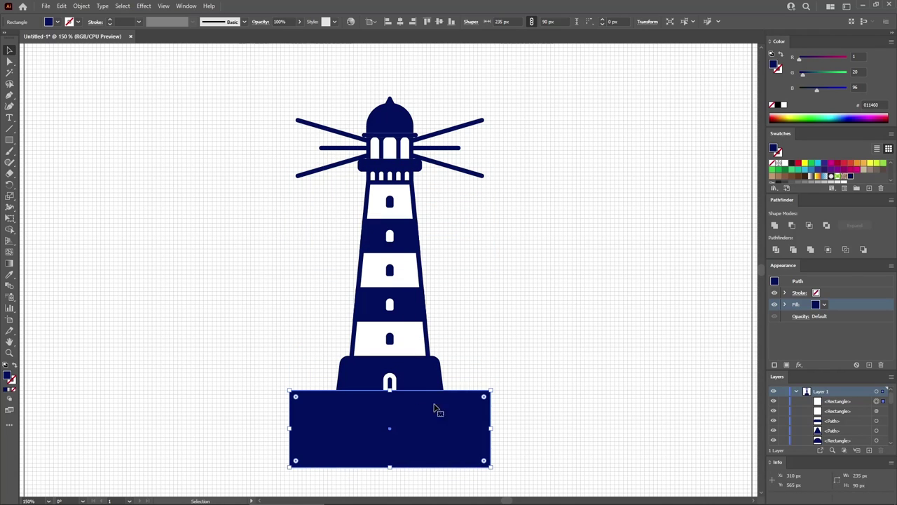
pyautogui.click(608, 22)
pyautogui.write('10')
pyautogui.press('Return')
pyautogui.click(164, 192)
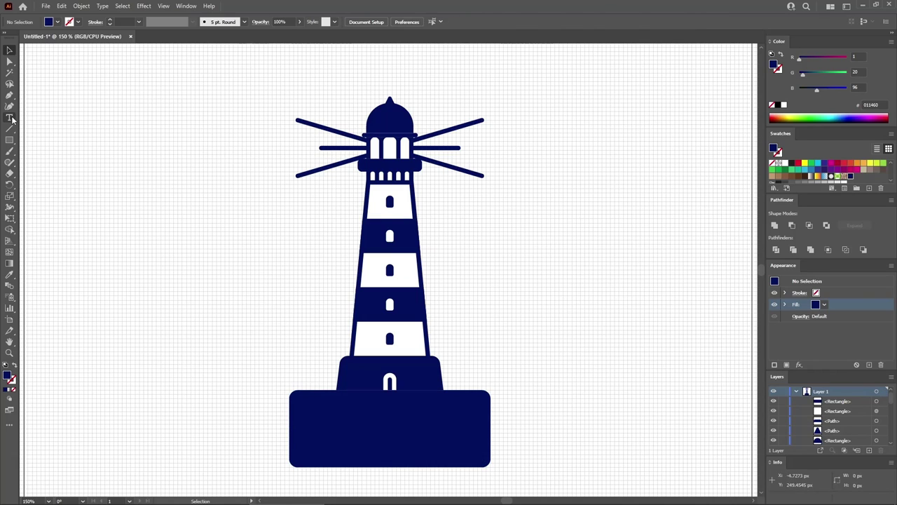
# Step: Set up the Type tool with the Robinson Regular font at 70 pt and tracking of 30
pyautogui.click(11, 118)
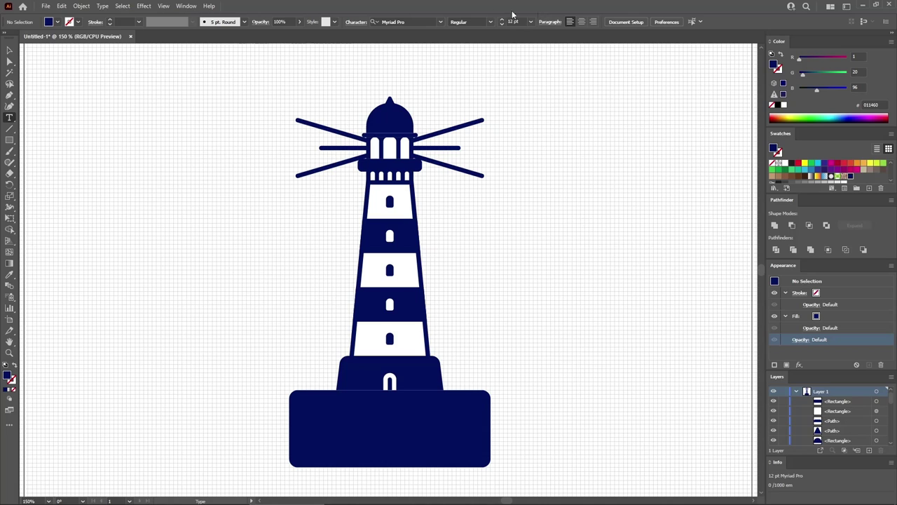
pyautogui.click(409, 22)
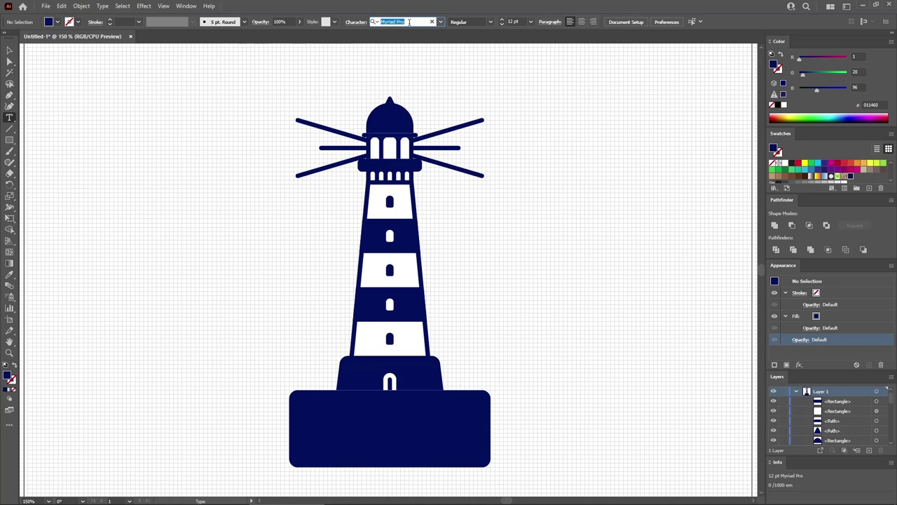
pyautogui.write('robi')
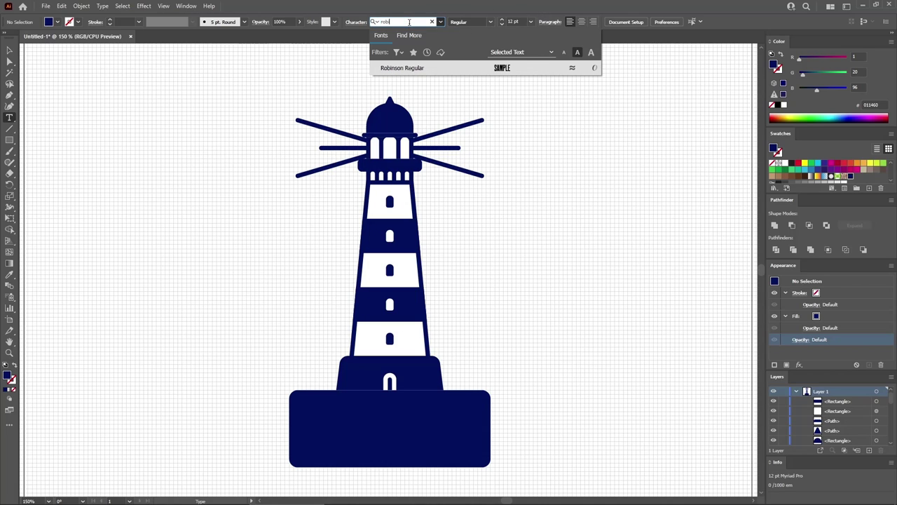
pyautogui.click(406, 67)
pyautogui.click(520, 22)
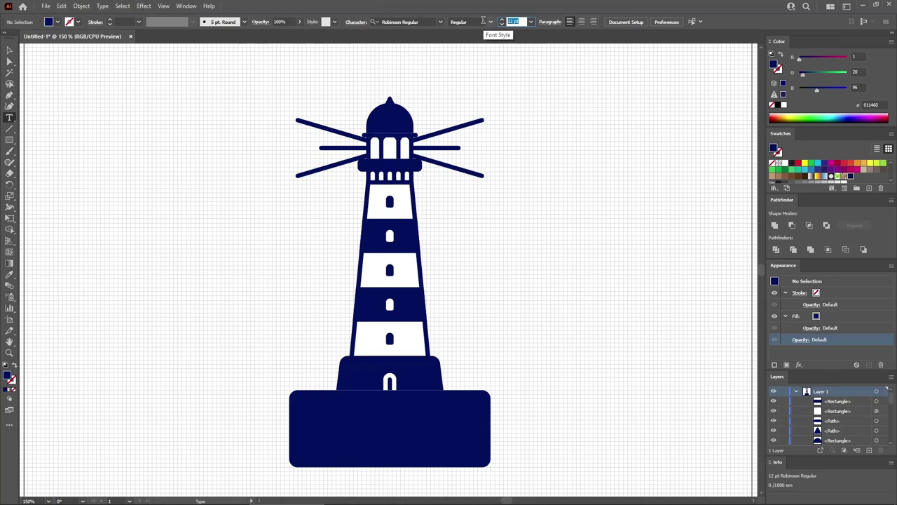
pyautogui.write('10')
pyautogui.press('Return')
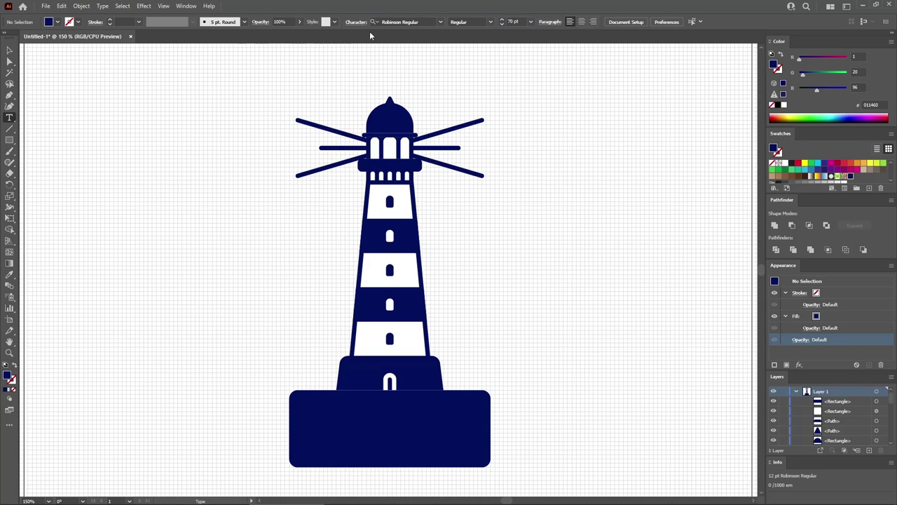
pyautogui.click(356, 22)
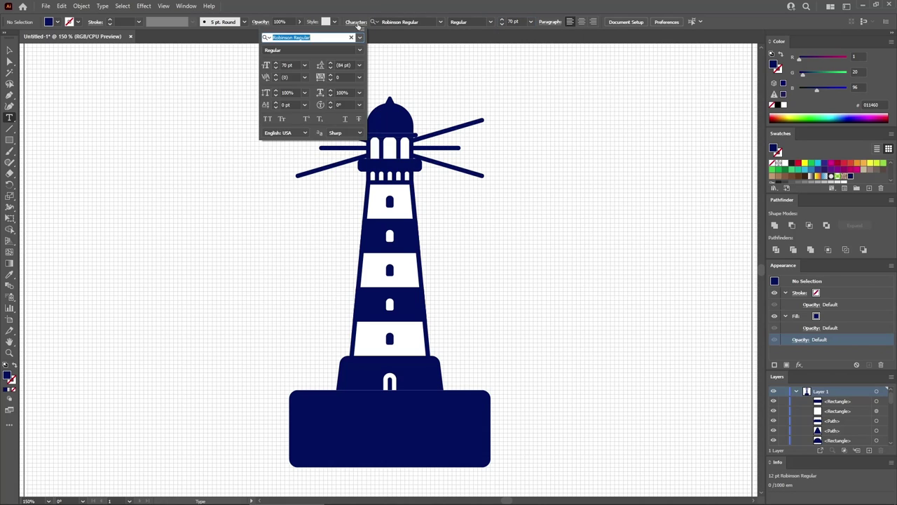
pyautogui.click(342, 76)
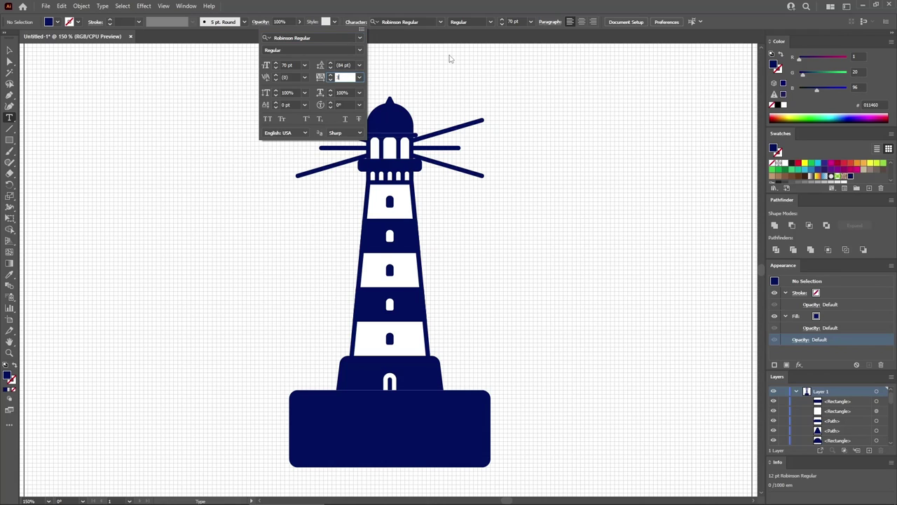
pyautogui.press('Return')
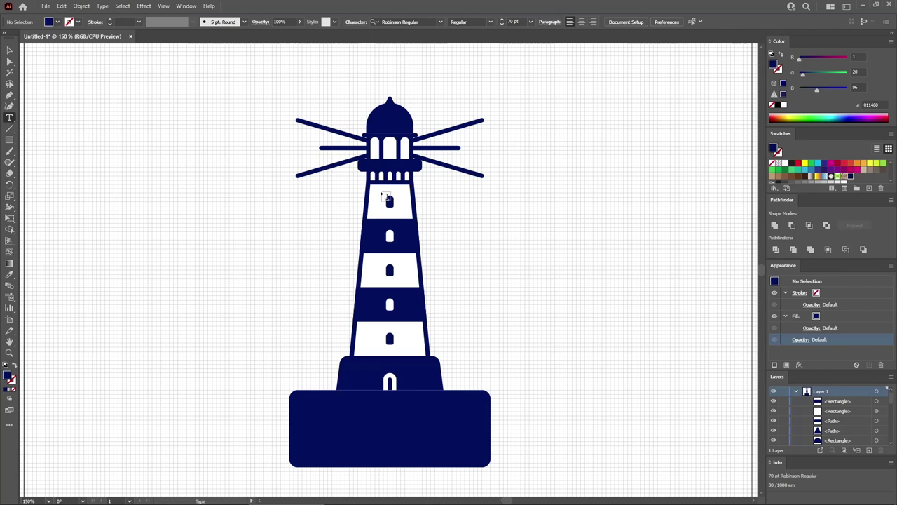
# Step: Add the text LIGHTHOUSE on the empty canvas beside the tower's left side
pyautogui.click(173, 277)
pyautogui.write('L')
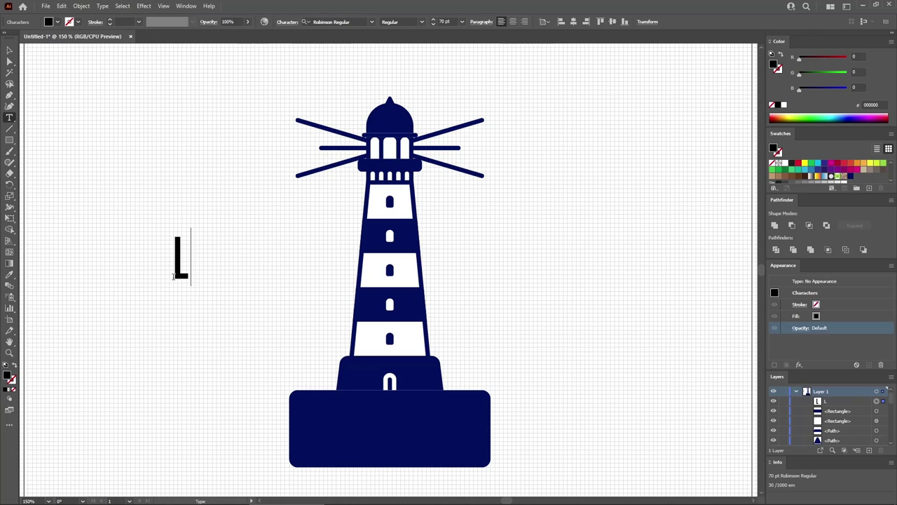
pyautogui.write('IGHTHOUSE')
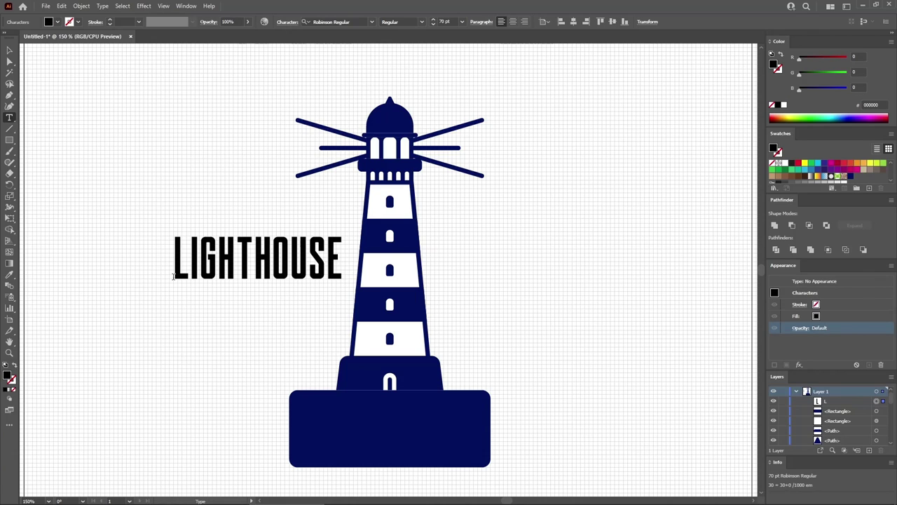
pyautogui.press('Escape')
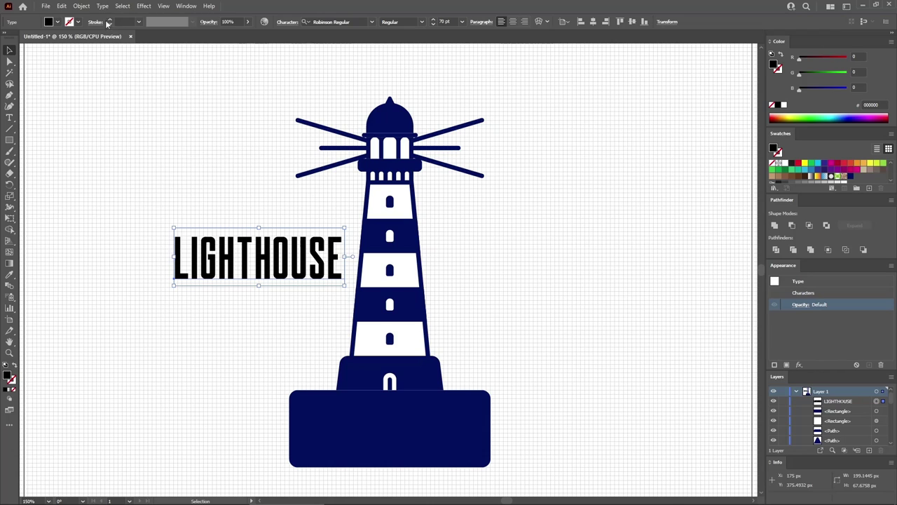
# Step: Convert the LIGHTHOUSE text to outlines and fill it with white
pyautogui.click(102, 5)
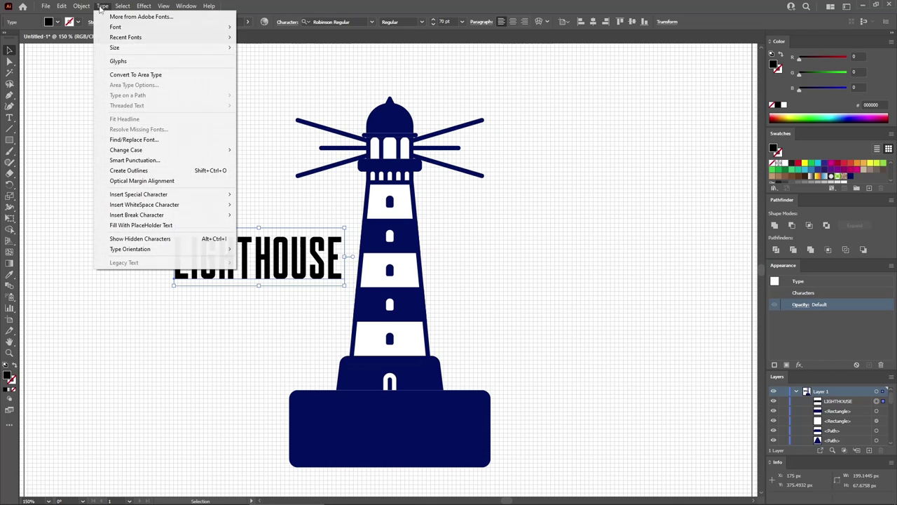
pyautogui.click(138, 171)
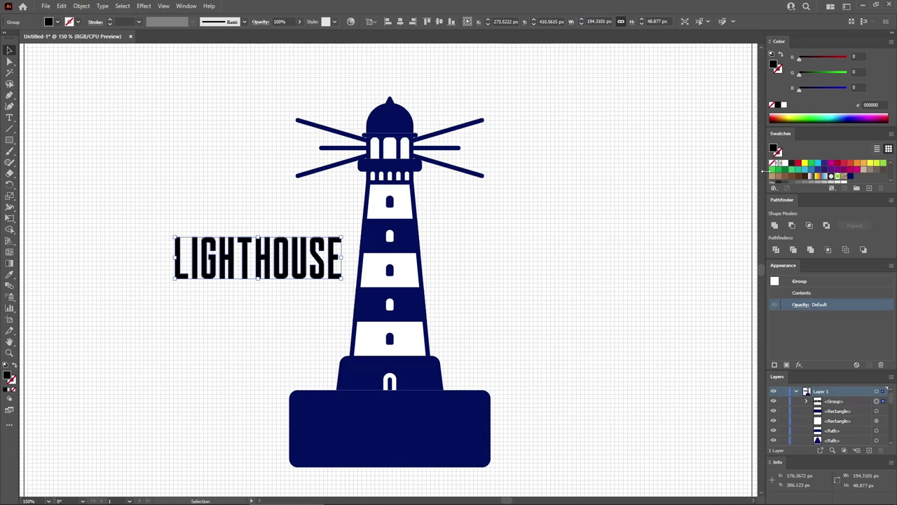
pyautogui.click(787, 164)
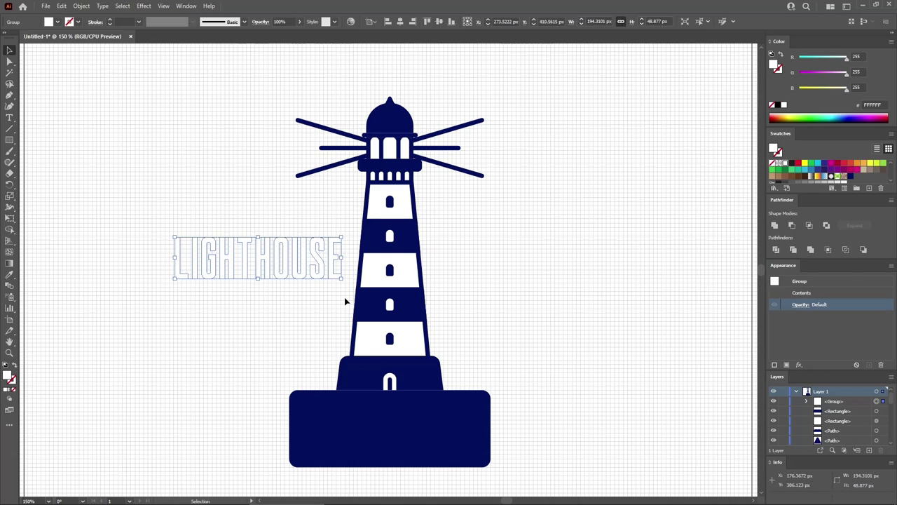
# Step: Centre the white lettering horizontally and vertically on the rounded rectangle below the base
pyautogui.keyDown('shift'); pyautogui.click(371, 419); pyautogui.keyUp('shift')
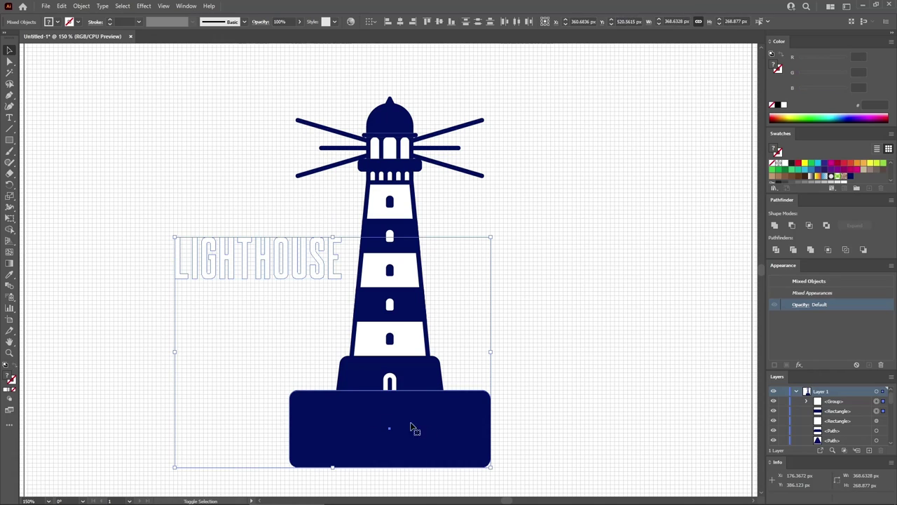
pyautogui.click(400, 22)
pyautogui.click(439, 22)
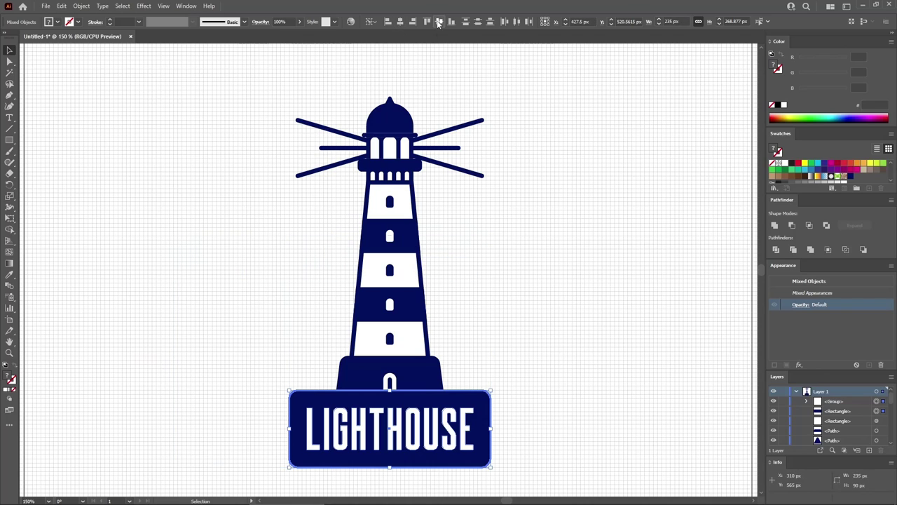
pyautogui.click(506, 438)
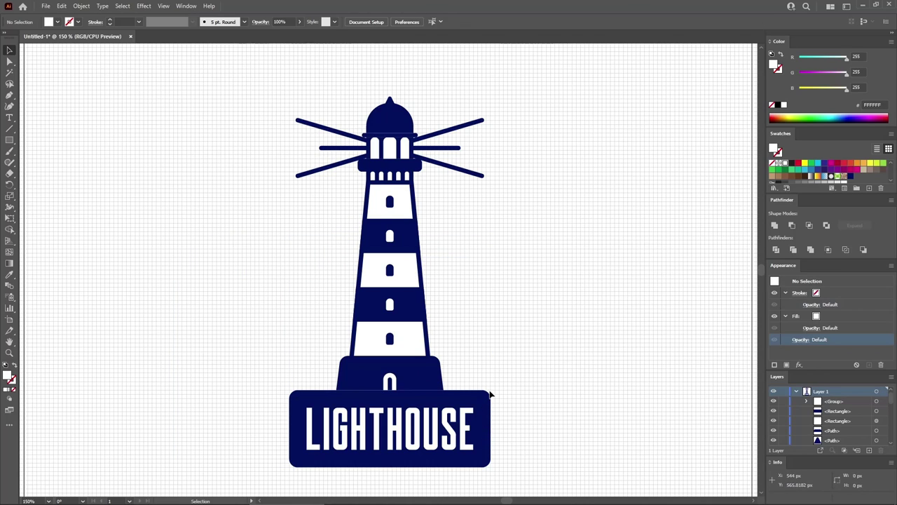